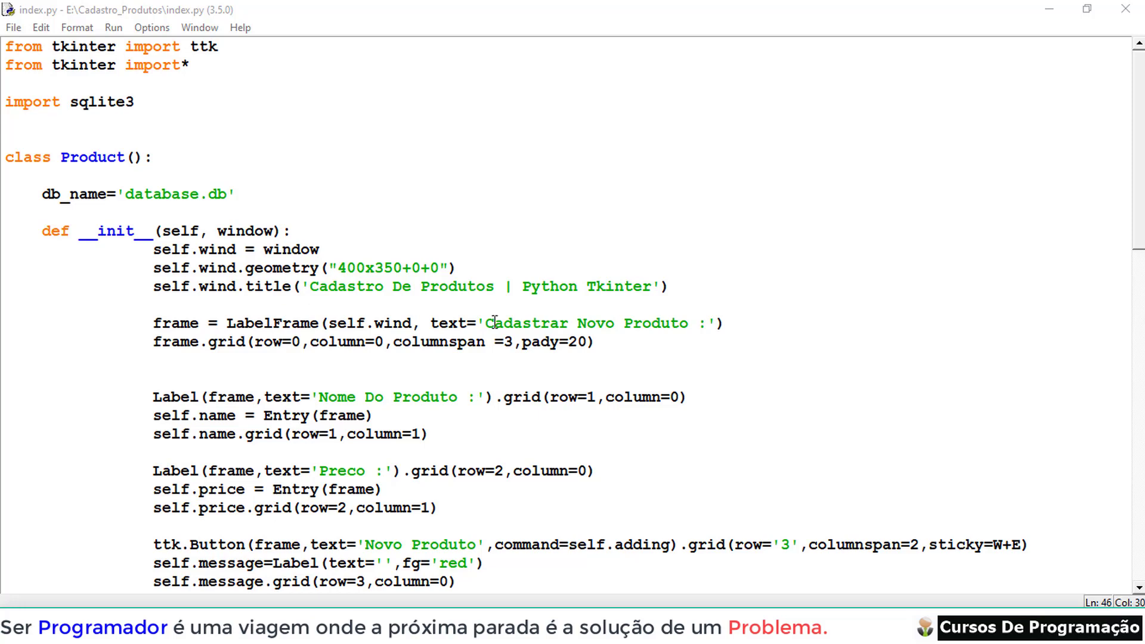
scroll(493, 310, "down", 3)
scroll(493, 307, "up", 3)
scroll(493, 307, "down", 2)
scroll(493, 307, "down", 2)
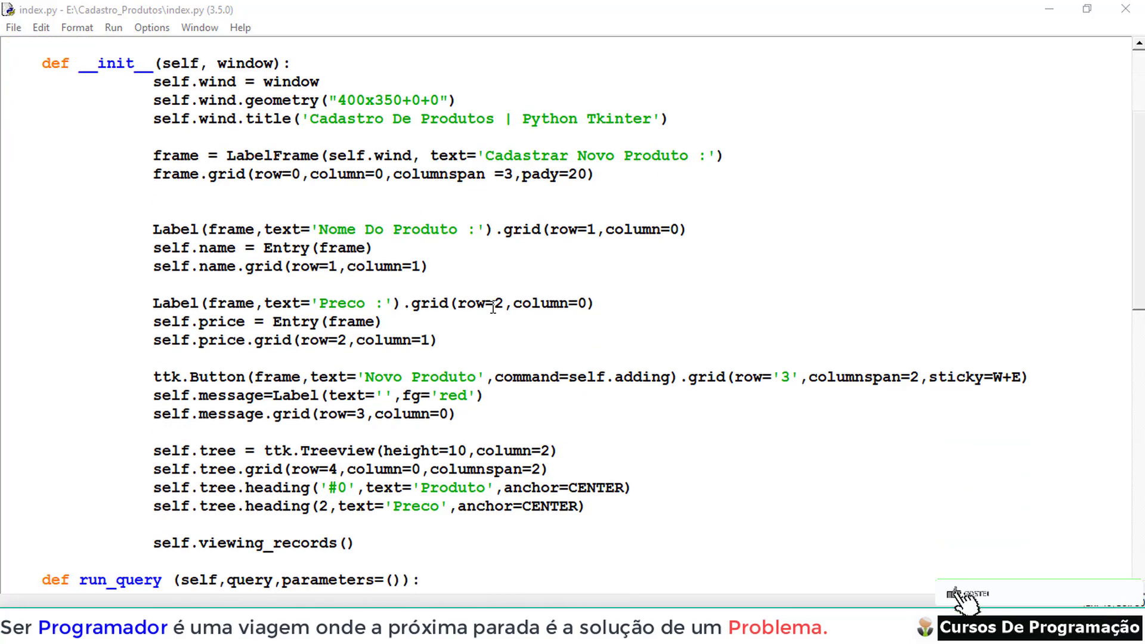
scroll(493, 307, "up", 3)
scroll(494, 308, "up", 1)
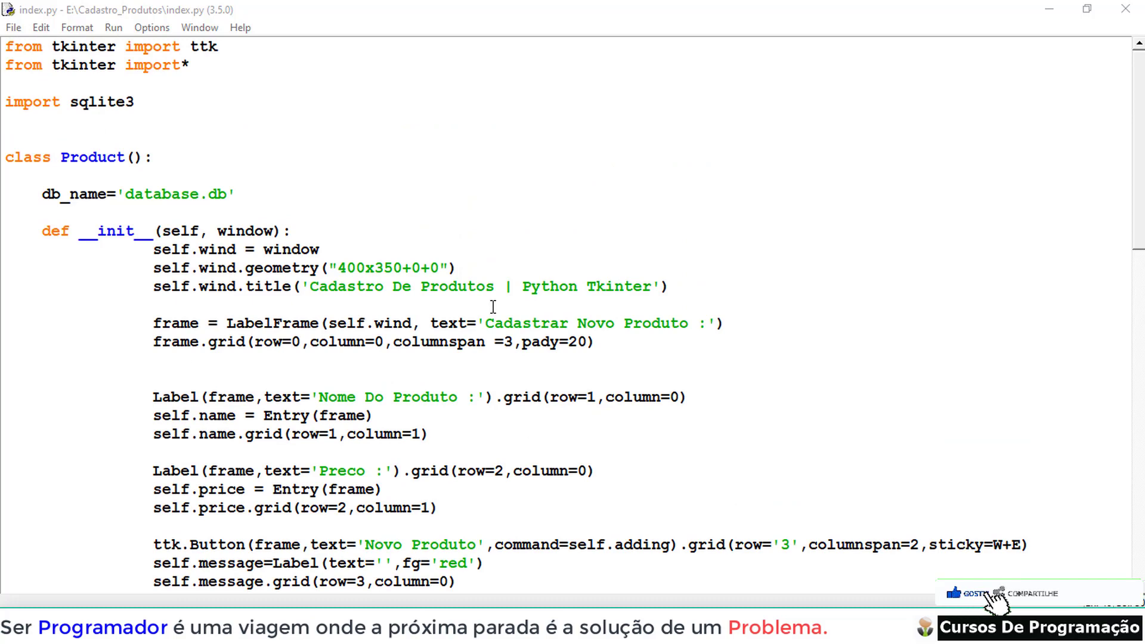
scroll(493, 307, "down", 1)
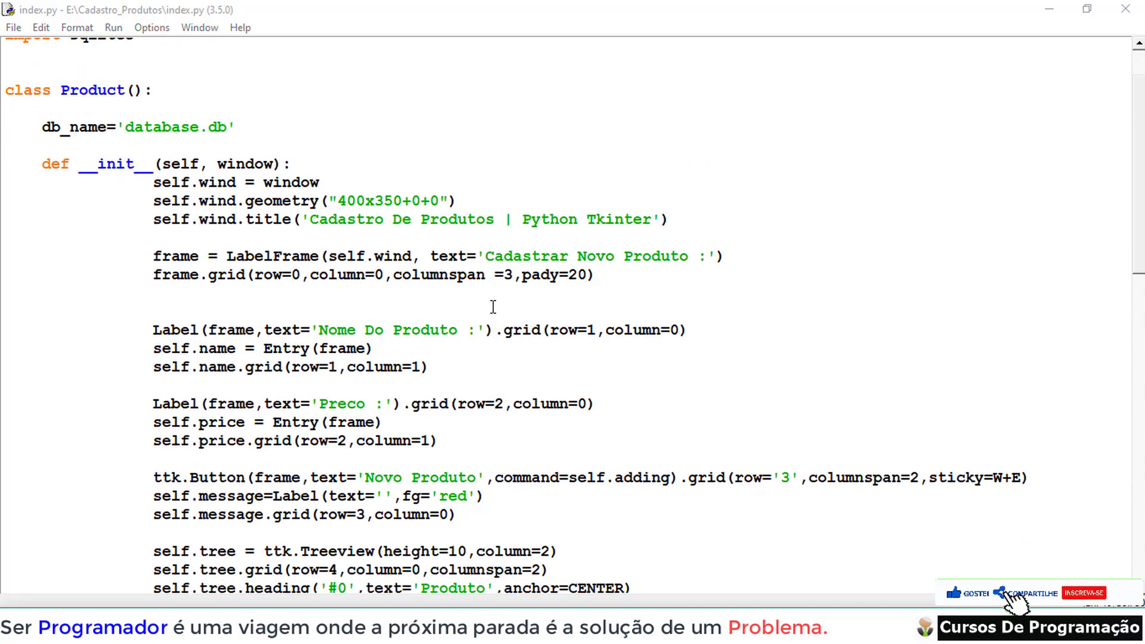
scroll(493, 306, "down", 1)
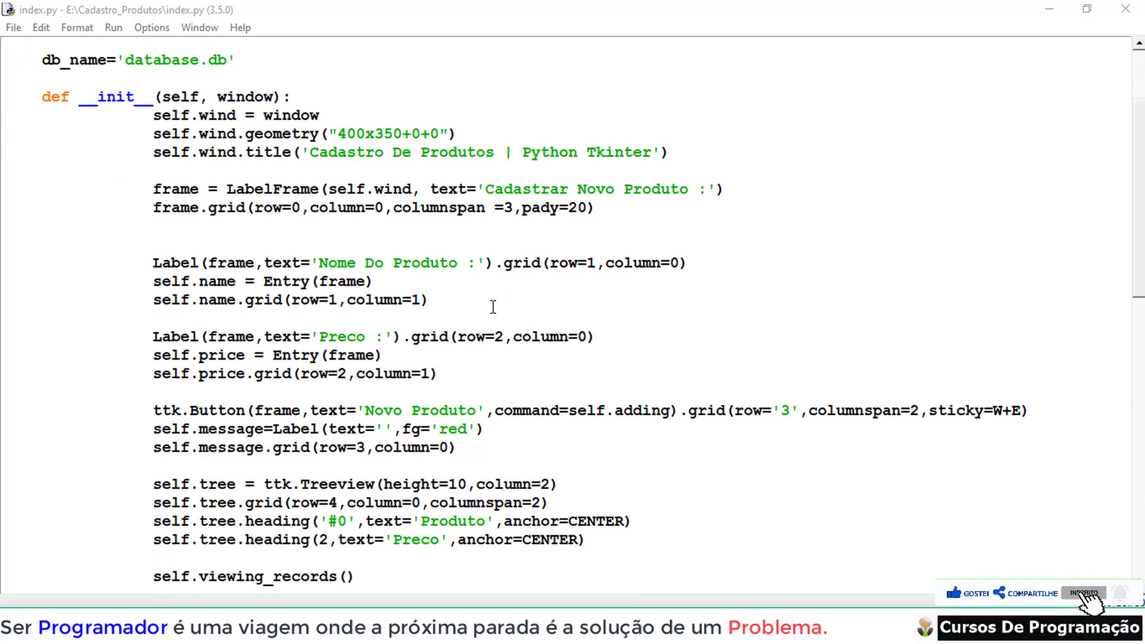
scroll(493, 307, "up", 1)
scroll(493, 308, "up", 1)
scroll(493, 306, "down", 1)
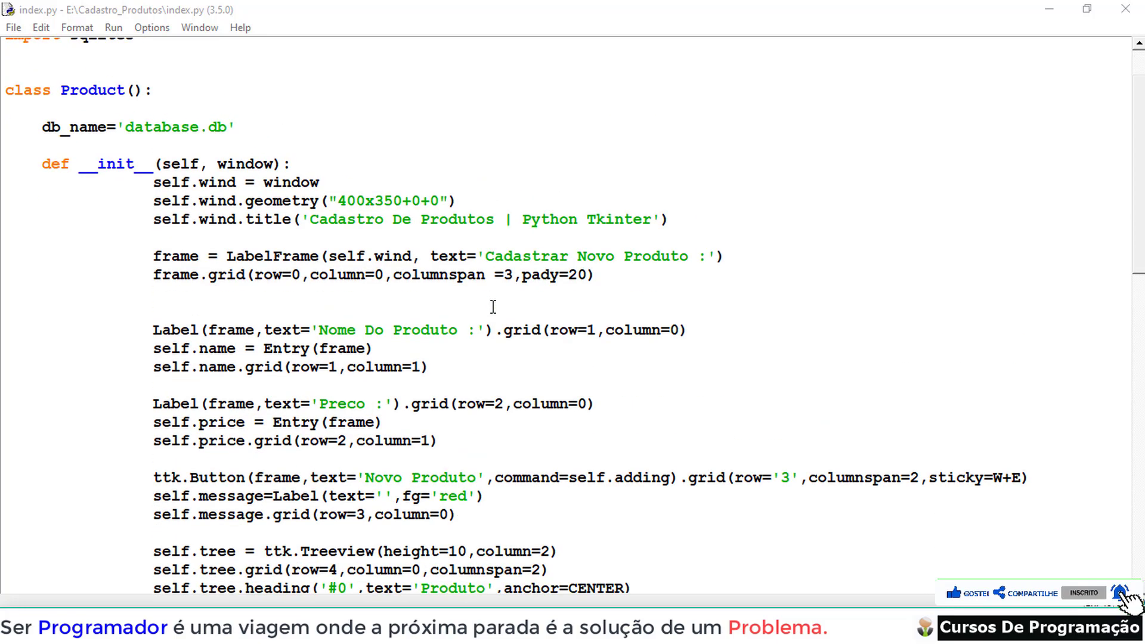
scroll(493, 306, "down", 1)
scroll(493, 306, "down", 2)
scroll(494, 308, "up", 1)
scroll(493, 307, "up", 3)
scroll(493, 308, "up", 1)
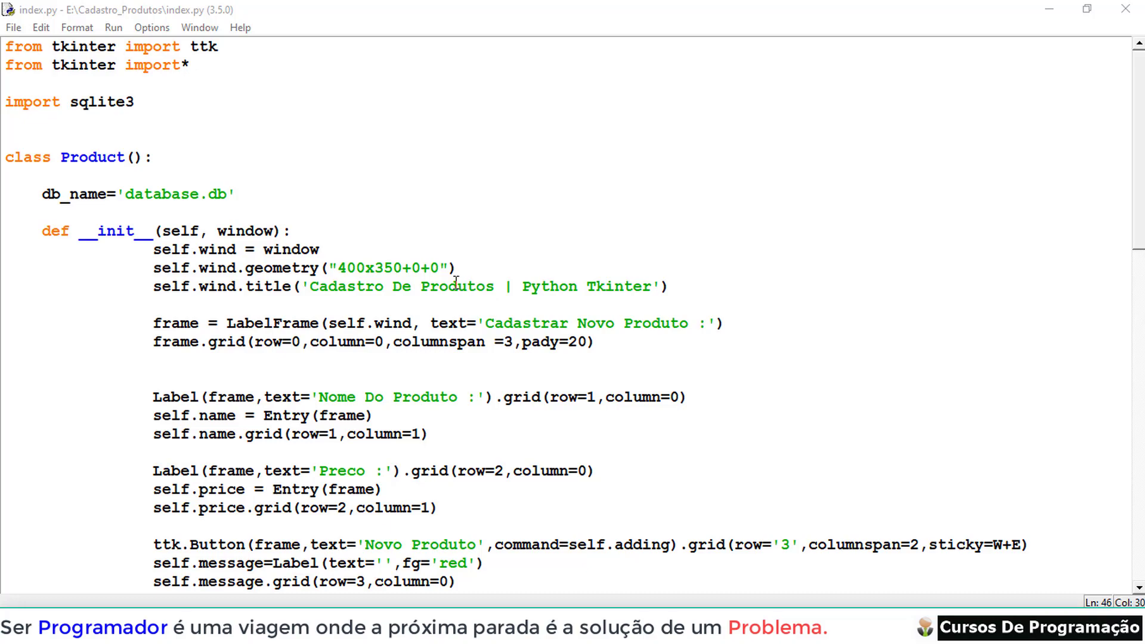
scroll(457, 283, "down", 3)
scroll(457, 282, "down", 4)
scroll(456, 283, "down", 3)
scroll(456, 283, "down", 1)
scroll(457, 283, "up", 2)
scroll(457, 283, "up", 4)
scroll(457, 284, "up", 5)
scroll(457, 282, "up", 2)
scroll(458, 284, "down", 3)
scroll(457, 283, "down", 4)
scroll(458, 283, "down", 2)
scroll(457, 283, "down", 1)
scroll(457, 283, "down", 1)
scroll(457, 283, "up", 2)
scroll(457, 283, "up", 4)
scroll(457, 284, "up", 1)
scroll(458, 283, "up", 3)
scroll(457, 283, "up", 5)
scroll(458, 283, "up", 2)
scroll(433, 266, "up", 1)
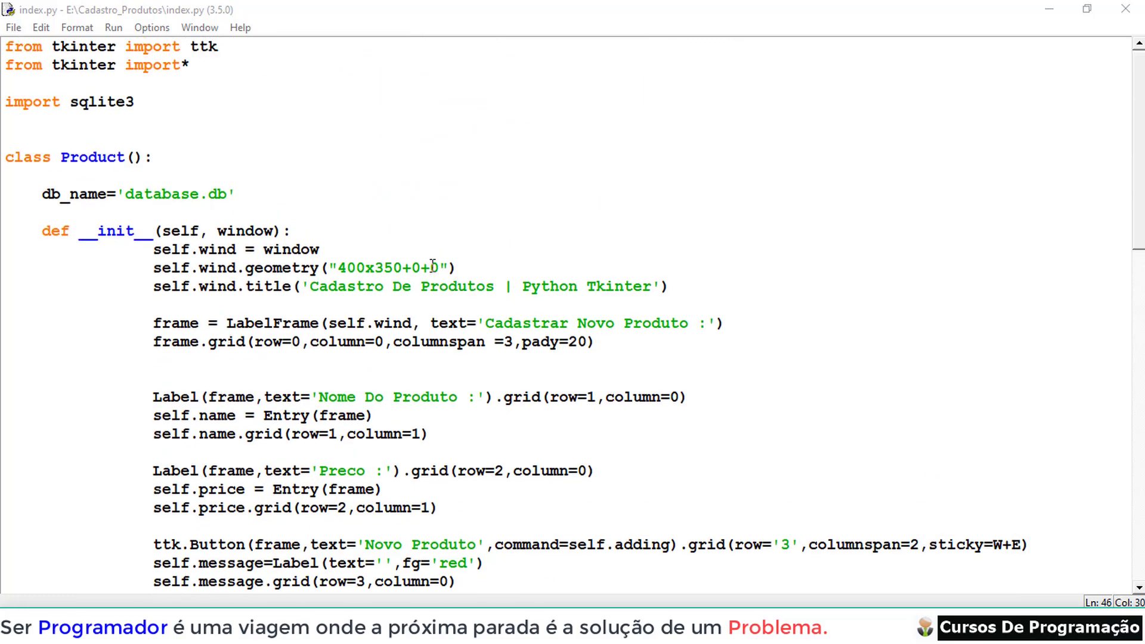
Run the registration script and test the empty-field warning with Novo Produto.
left_click(114, 28)
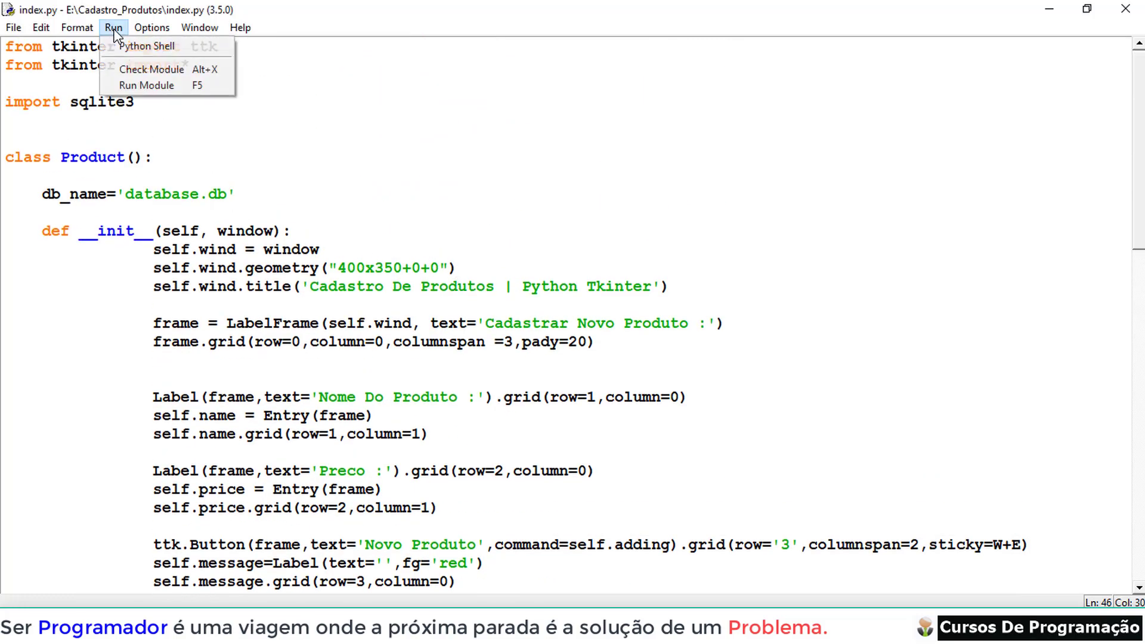
left_click(139, 86)
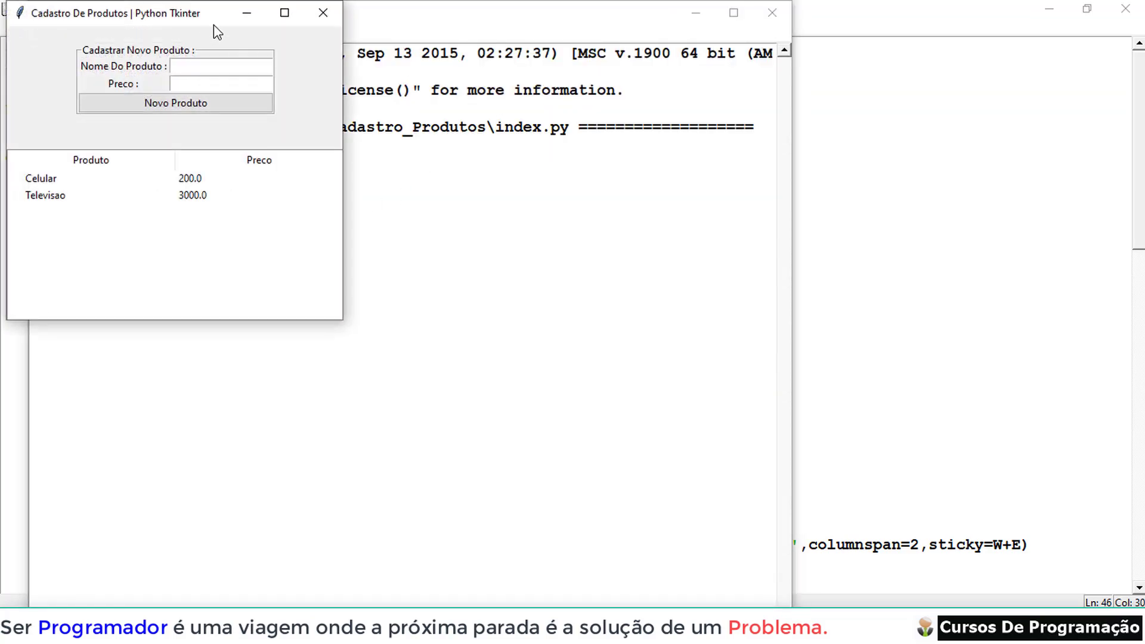
left_click_drag(417, 113, 433, 116)
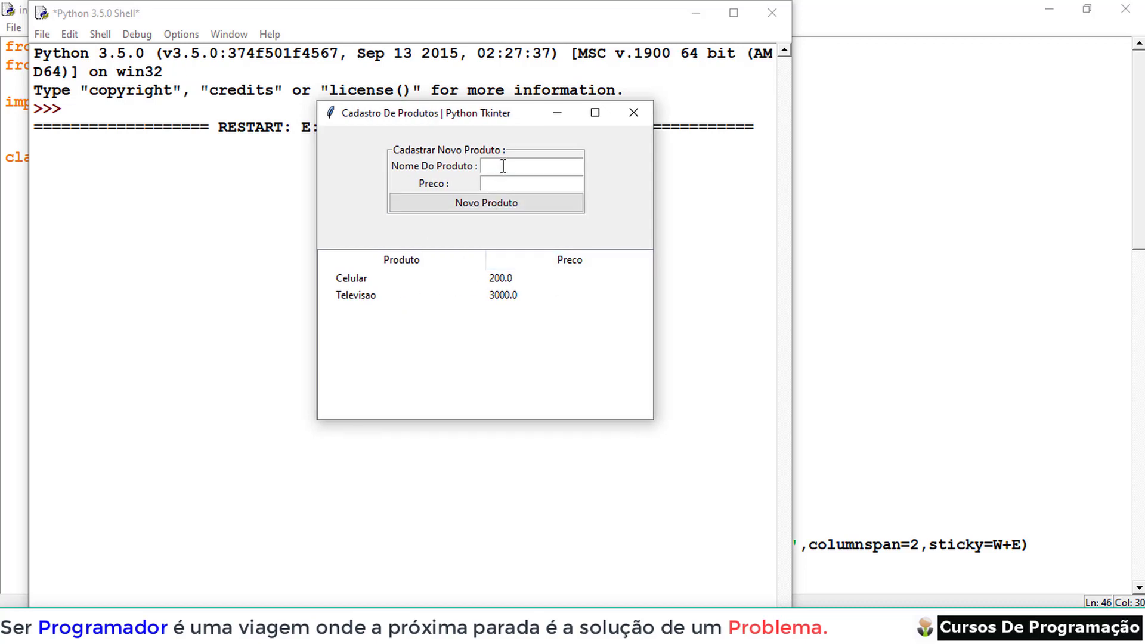
left_click(481, 207)
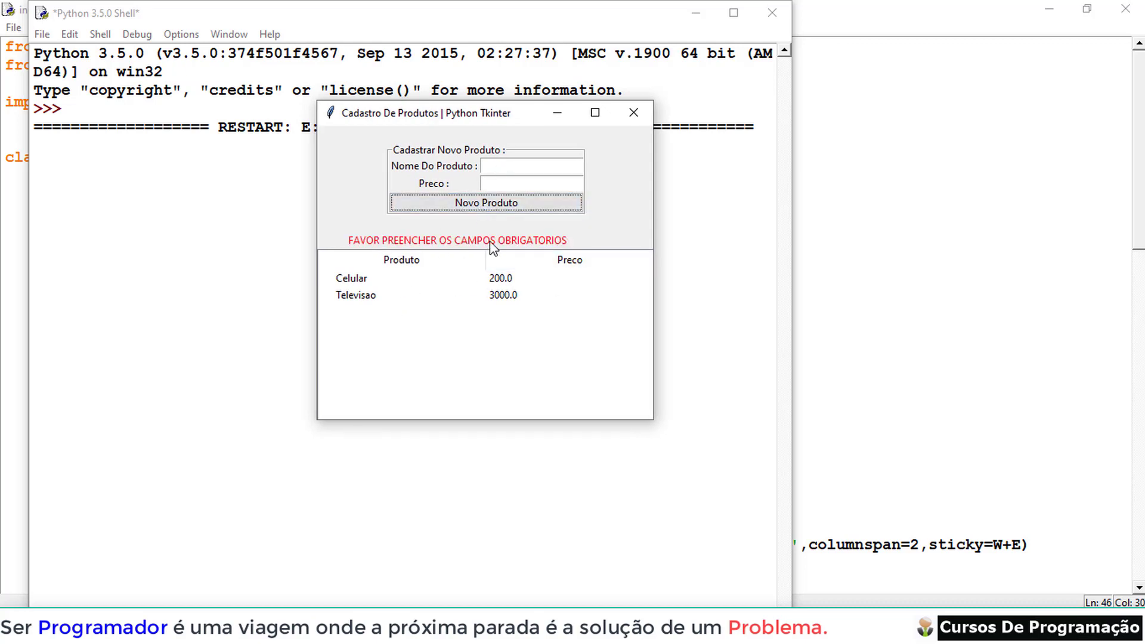
Register product ARROZ at price 12, then close the app window.
left_click(501, 167)
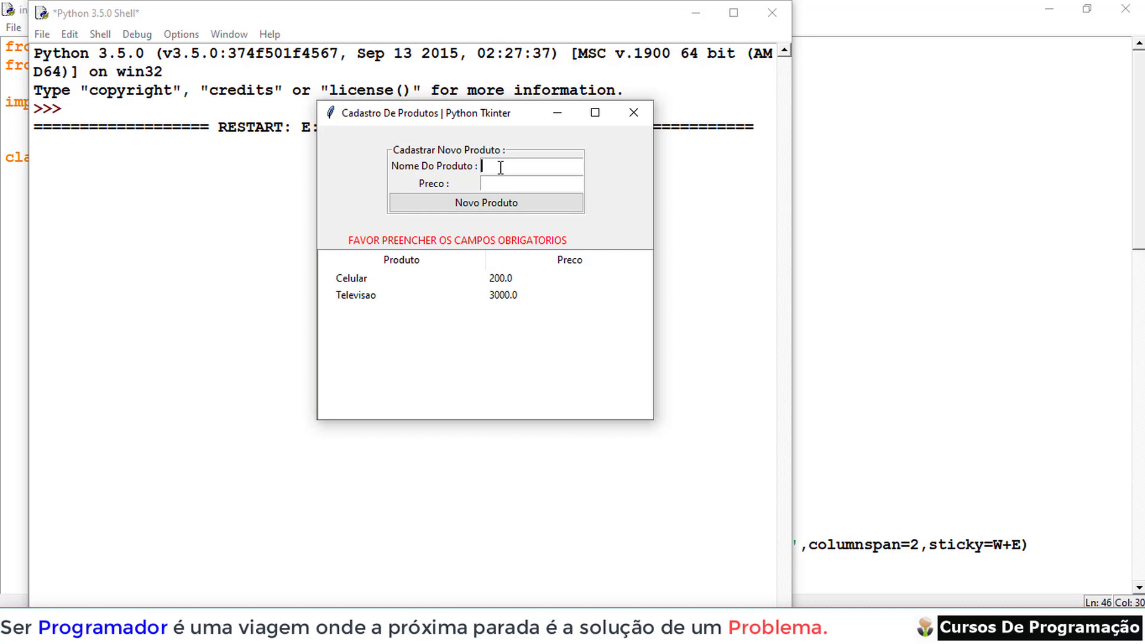
type("ARROZ")
left_click(491, 214)
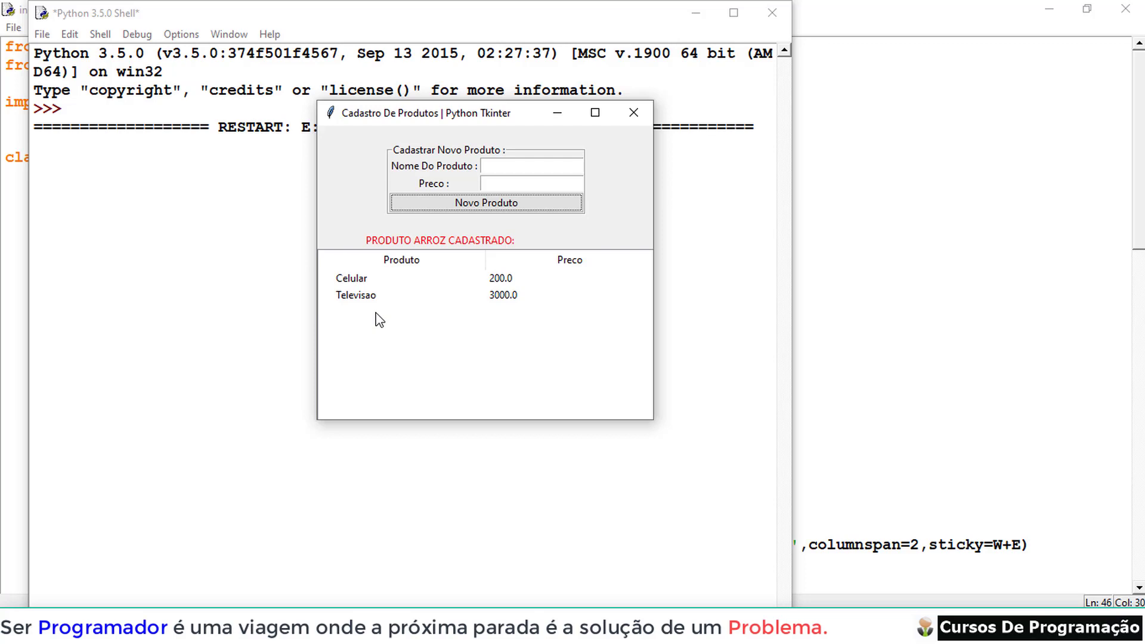
left_click(634, 113)
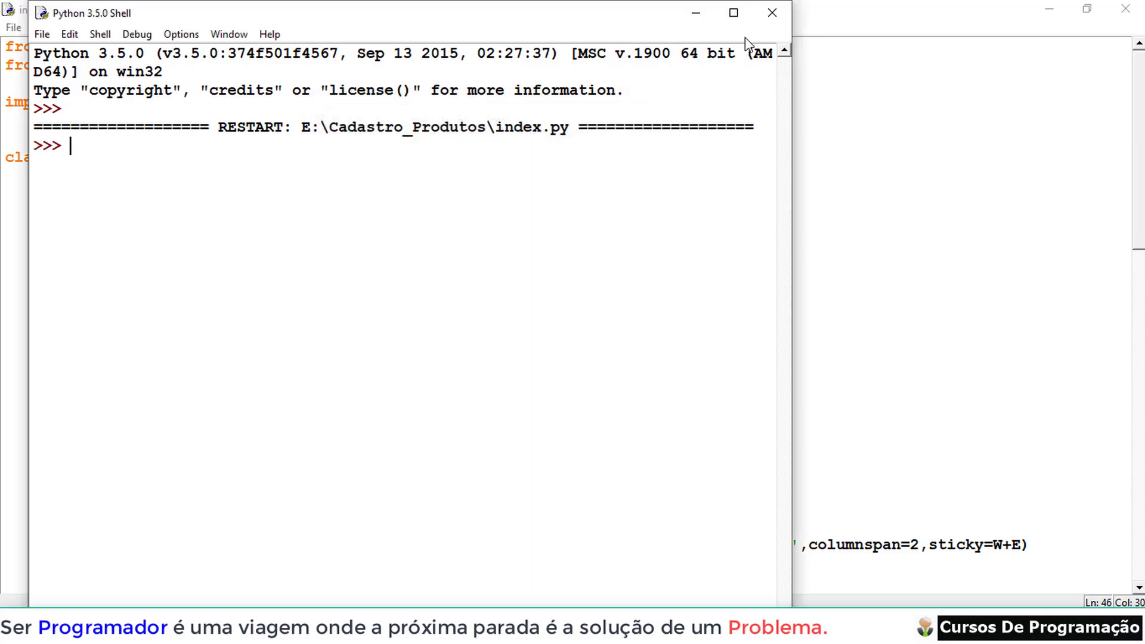
Dedent self.viewing_records() out of adding()'s else branch so the list always refreshes.
left_click(772, 17)
scroll(662, 175, "down", 1)
scroll(660, 176, "up", 1)
scroll(660, 176, "down", 2)
scroll(660, 176, "down", 2)
scroll(659, 176, "down", 2)
scroll(659, 176, "down", 2)
scroll(660, 176, "down", 2)
scroll(660, 176, "down", 2)
scroll(660, 179, "down", 3)
scroll(660, 183, "down", 1)
left_click(760, 404)
scroll(699, 230, "up", 1)
scroll(699, 230, "up", 2)
scroll(700, 230, "up", 3)
scroll(699, 230, "up", 2)
scroll(698, 230, "up", 2)
scroll(699, 229, "up", 3)
scroll(700, 231, "up", 2)
scroll(698, 229, "up", 1)
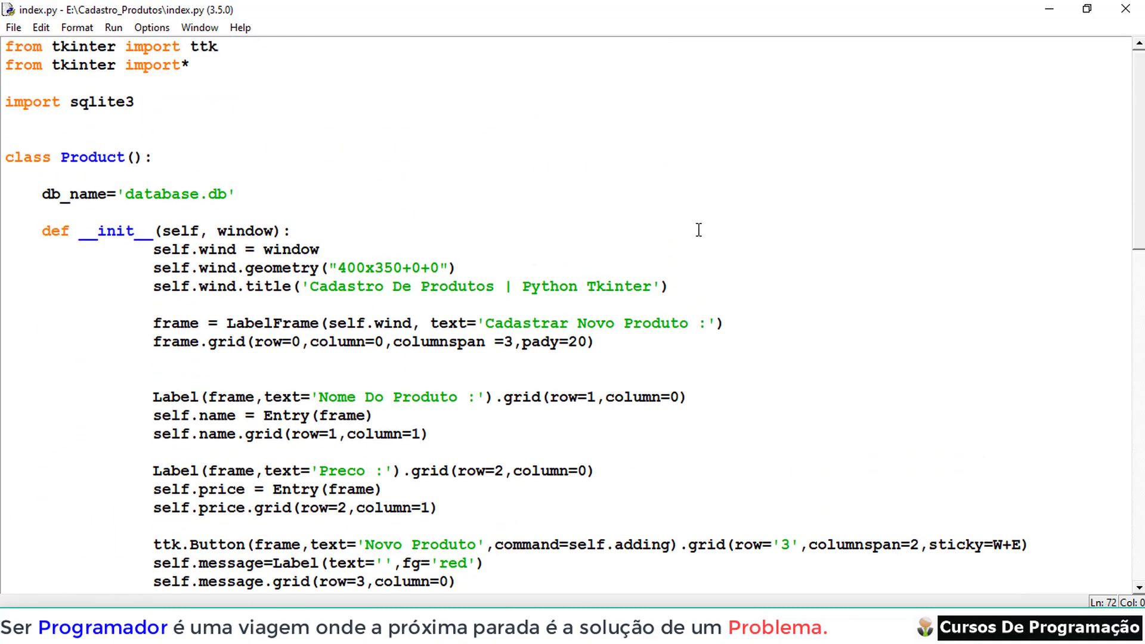
scroll(699, 230, "down", 2)
scroll(699, 231, "down", 2)
scroll(700, 230, "down", 2)
scroll(699, 230, "down", 1)
scroll(699, 231, "down", 4)
scroll(699, 230, "down", 1)
scroll(699, 230, "down", 1)
scroll(699, 230, "down", 1)
scroll(699, 230, "down", 1)
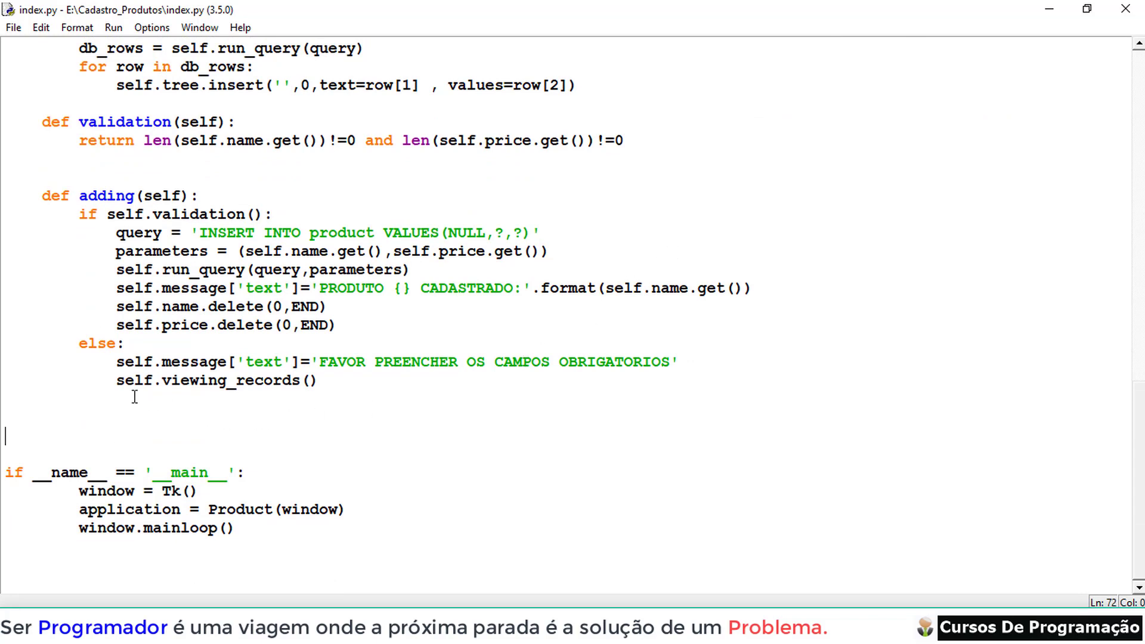
left_click_drag(110, 382, 400, 388)
left_click(400, 389)
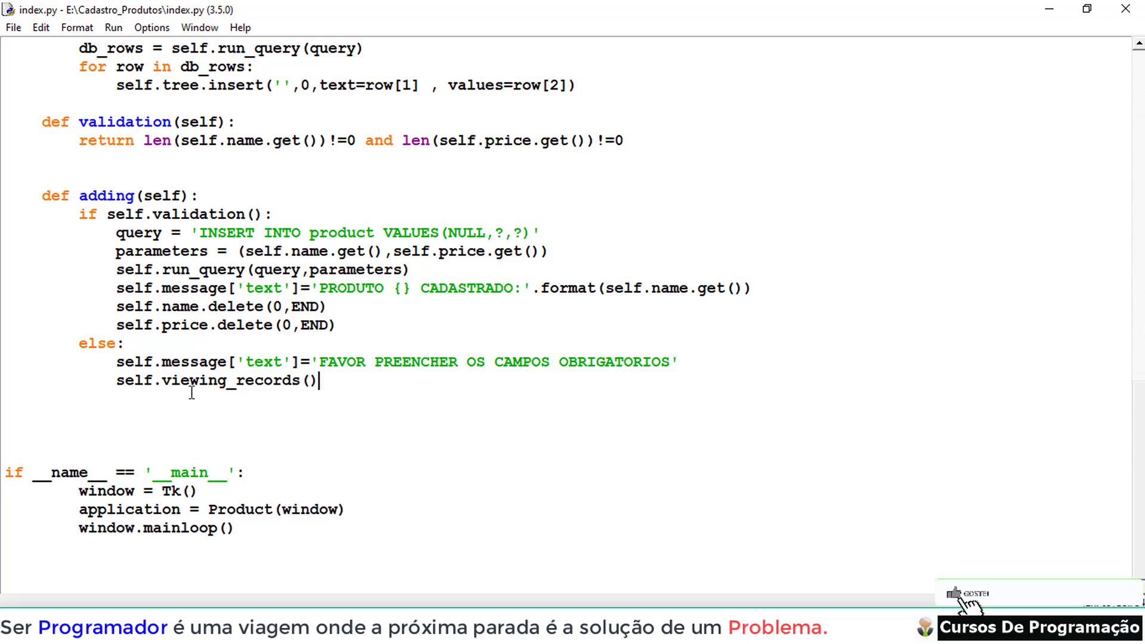
left_click(117, 381)
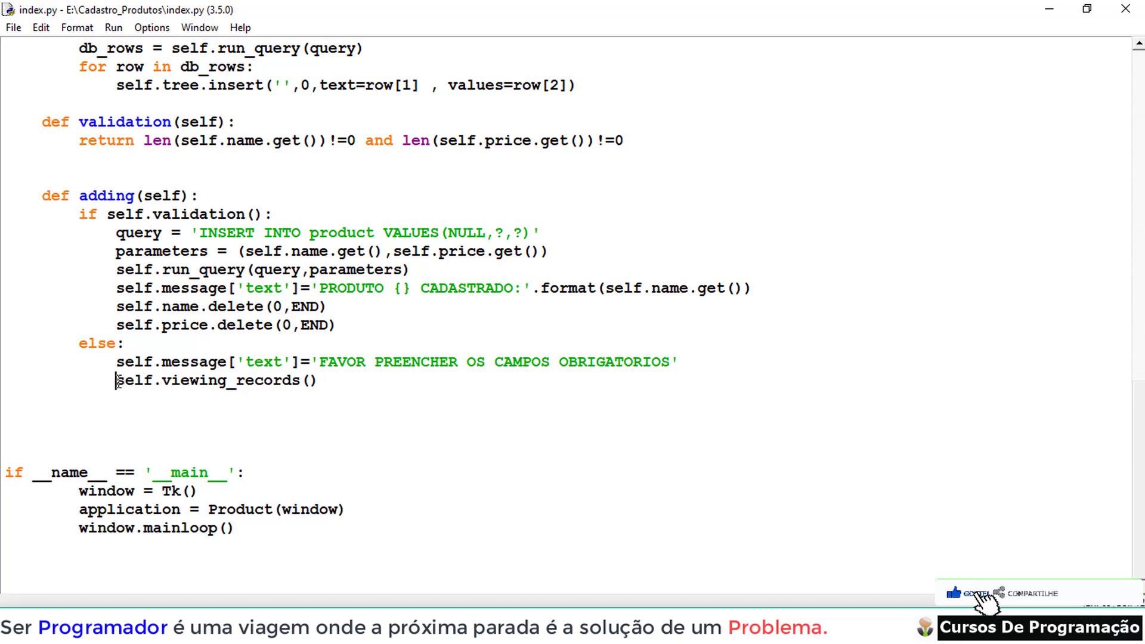
key("BackSpace")
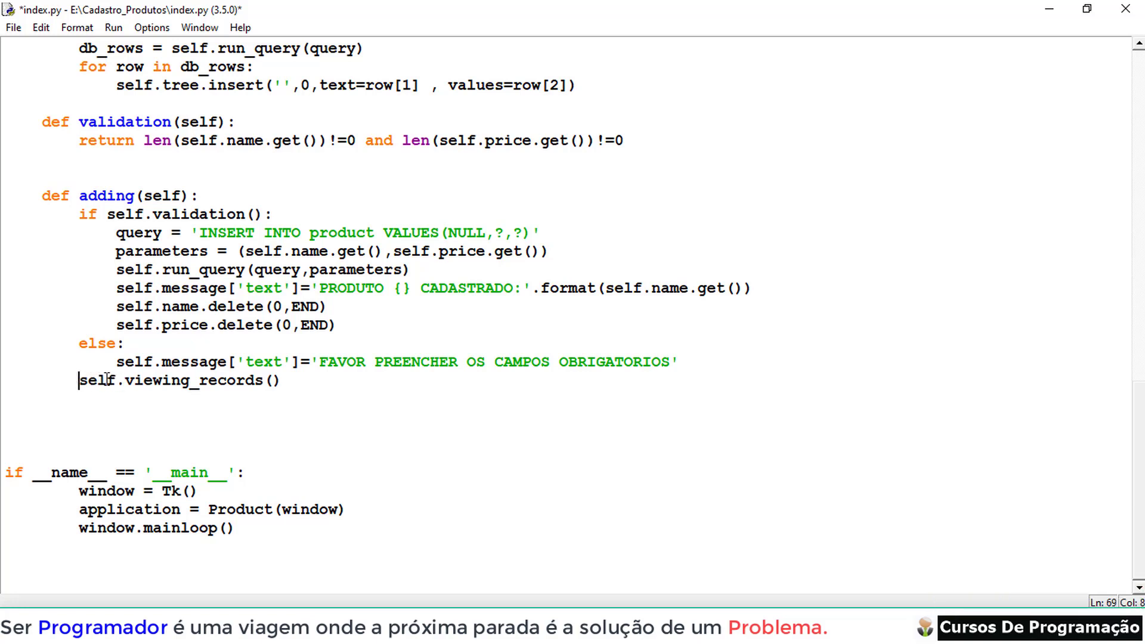
left_click(113, 27)
Save and rerun the edited script, reopening the registration window.
left_click(140, 84)
left_click(554, 374)
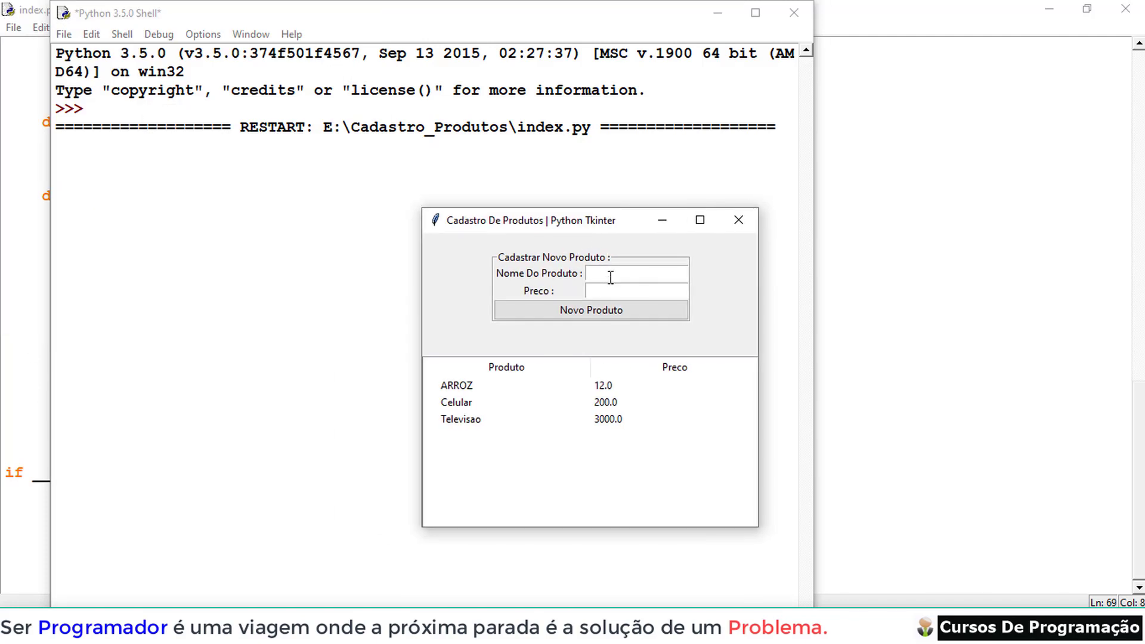
left_click(606, 274)
type("12")
Register RELOGIO at price 12, select its row in the list, then close the app.
left_click(582, 317)
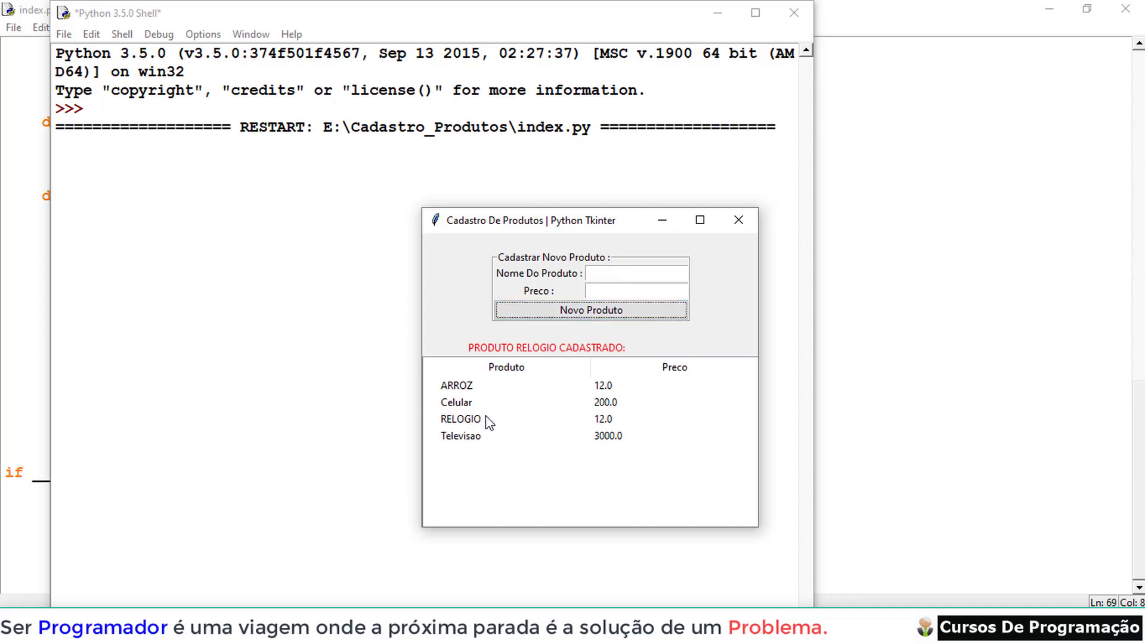
left_click(483, 419)
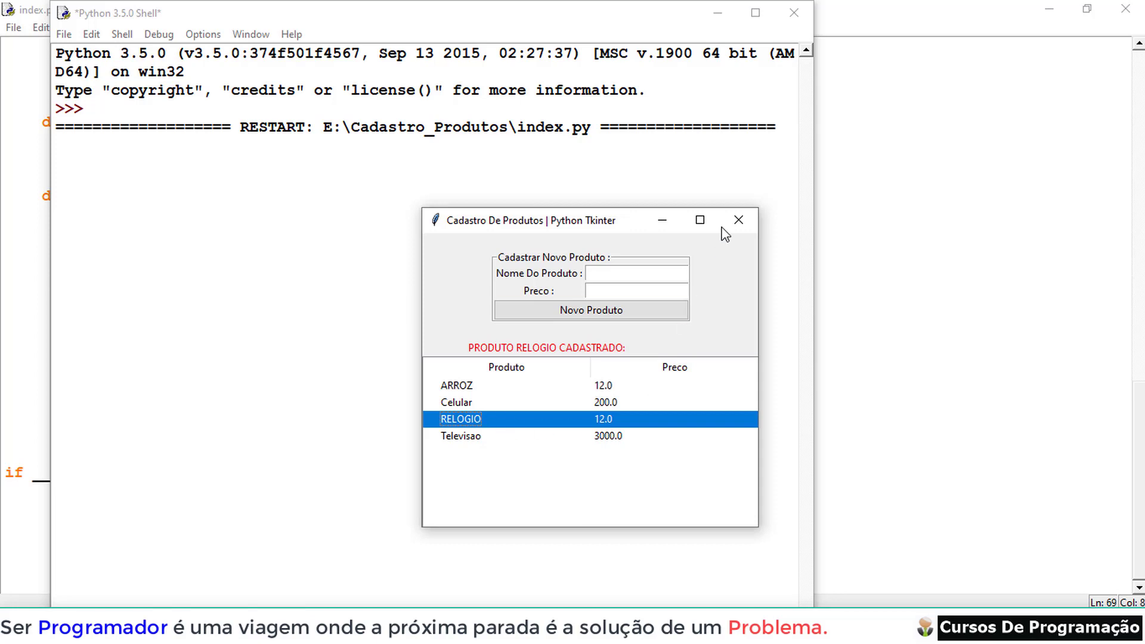
left_click(739, 220)
left_click(801, 14)
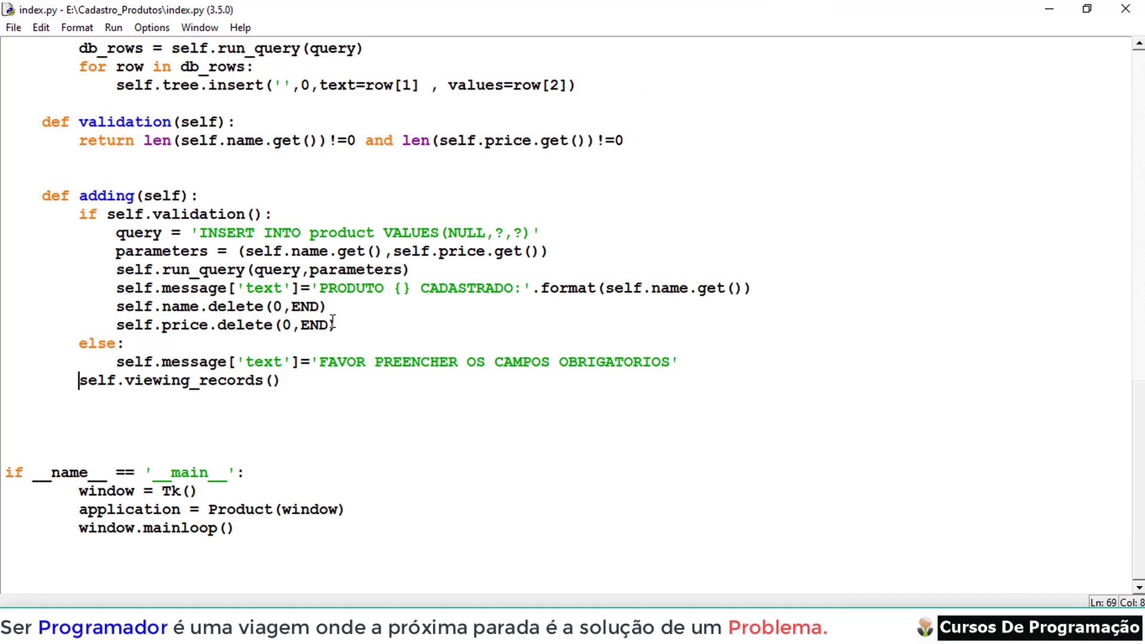
scroll(221, 258, "up", 3)
scroll(222, 257, "up", 1)
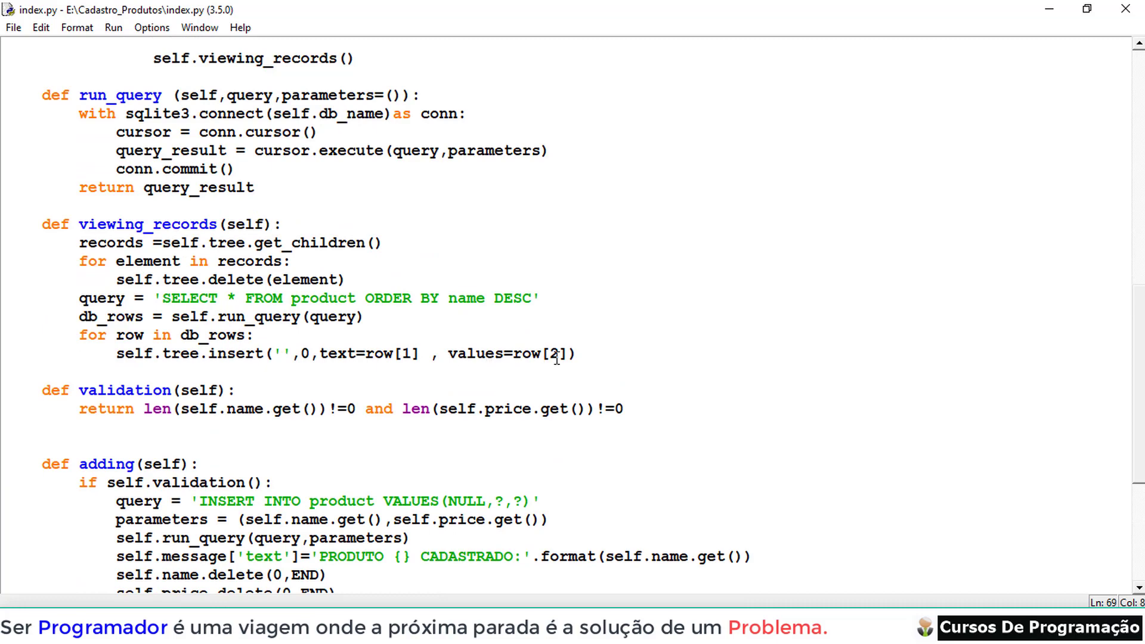
scroll(348, 463, "down", 2)
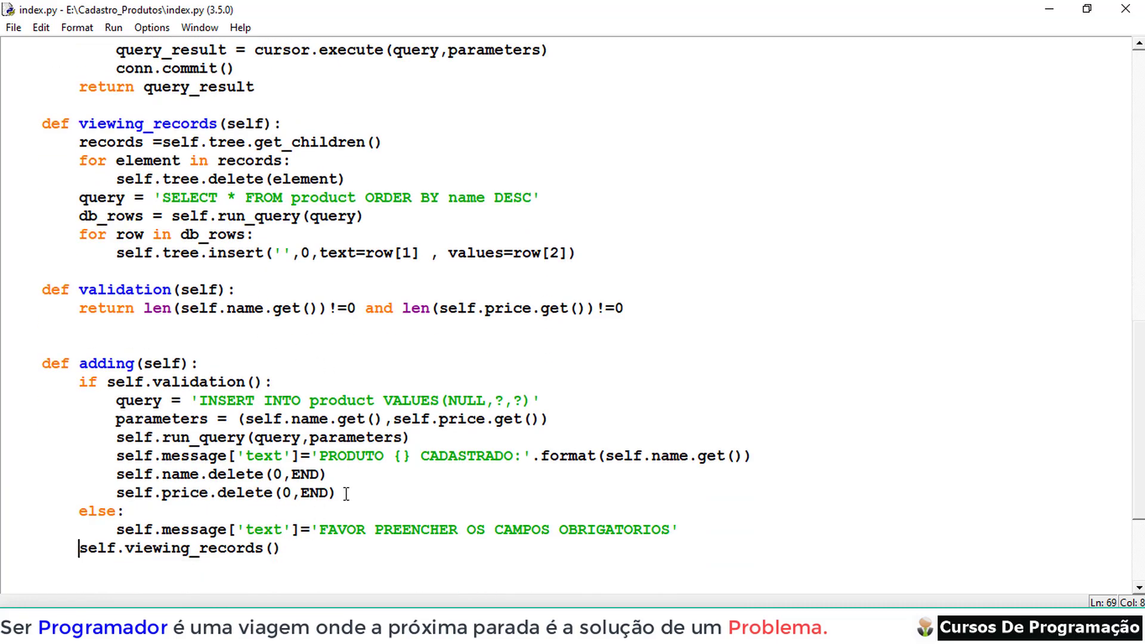
scroll(353, 462, "down", 2)
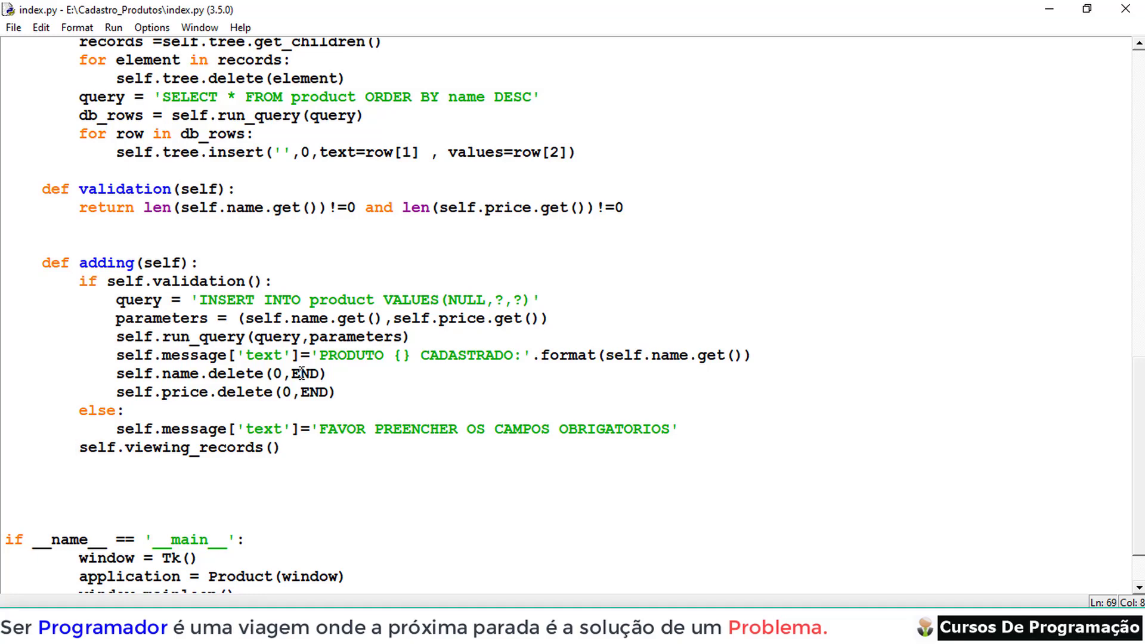
scroll(226, 337, "down", 2)
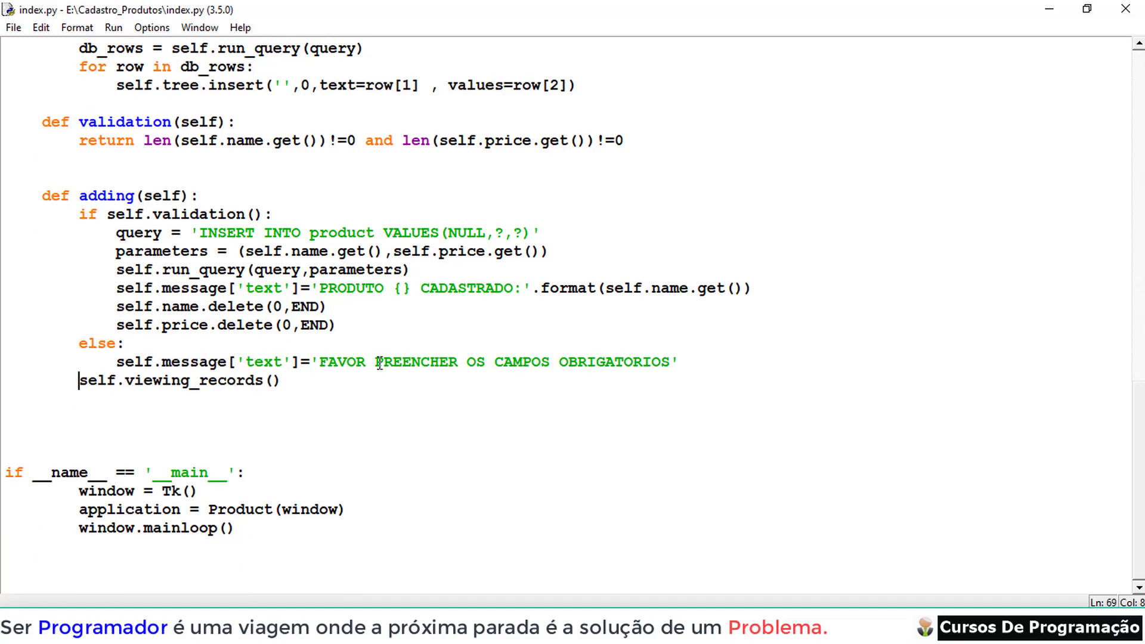
scroll(376, 359, "up", 2)
scroll(372, 357, "up", 2)
scroll(363, 352, "down", 2)
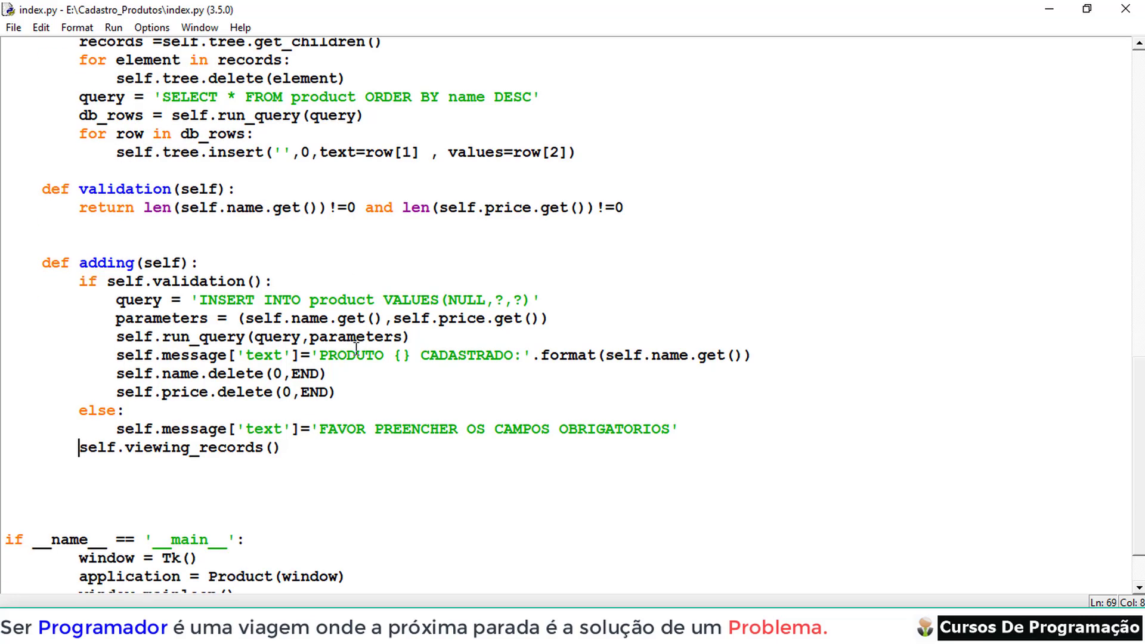
scroll(357, 349, "up", 2)
scroll(357, 349, "up", 2)
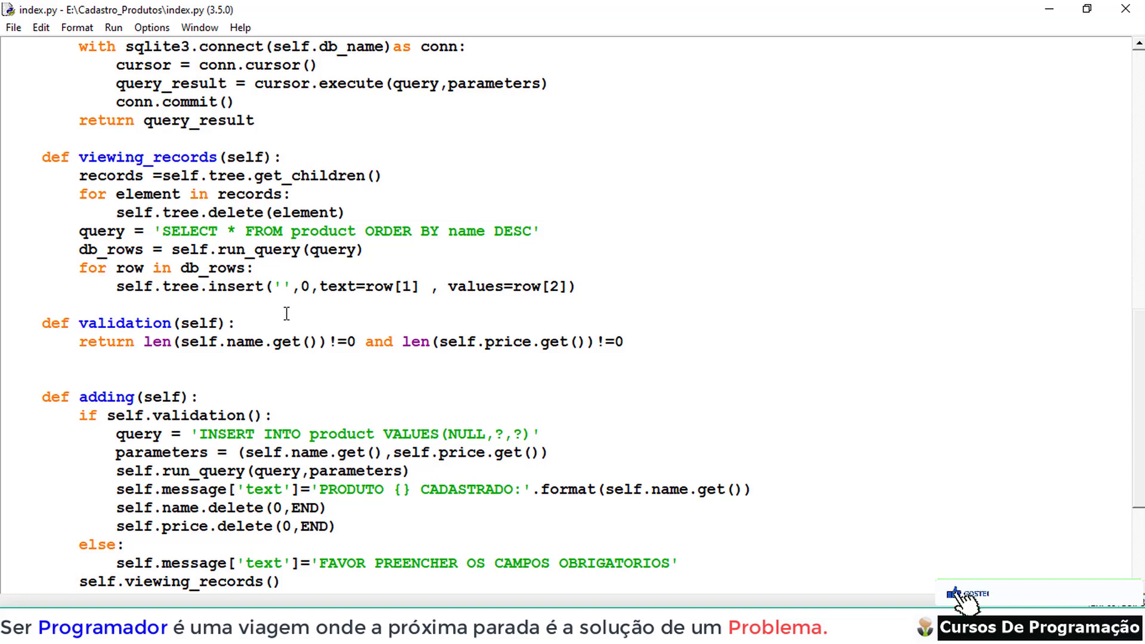
scroll(287, 313, "down", 1)
scroll(287, 314, "down", 1)
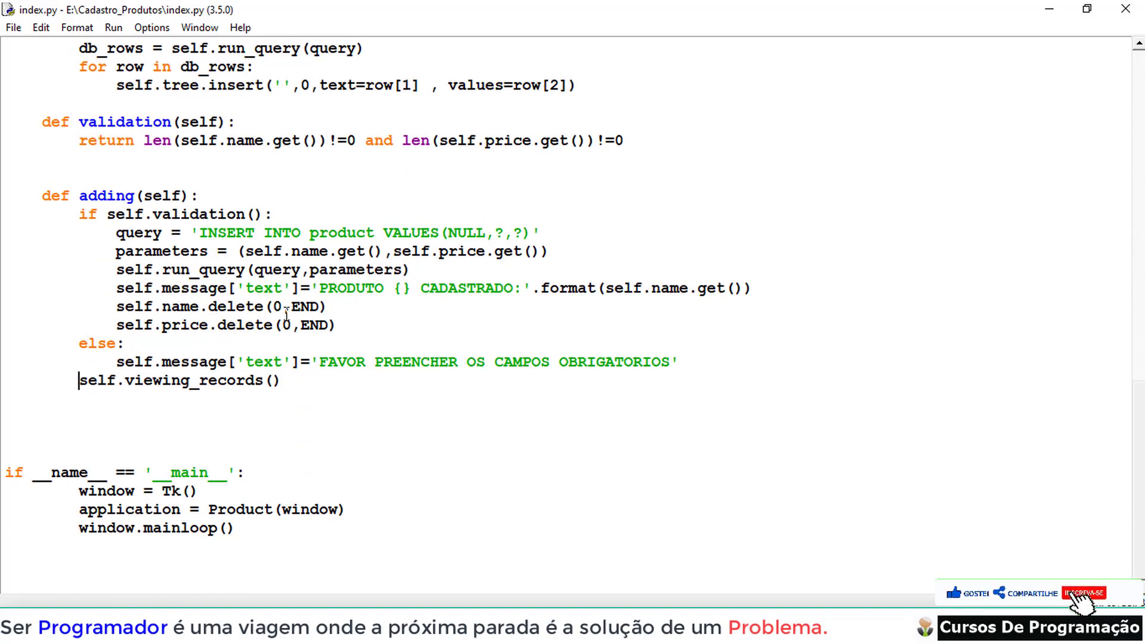
left_click_drag(80, 387, 395, 396)
left_click(392, 395)
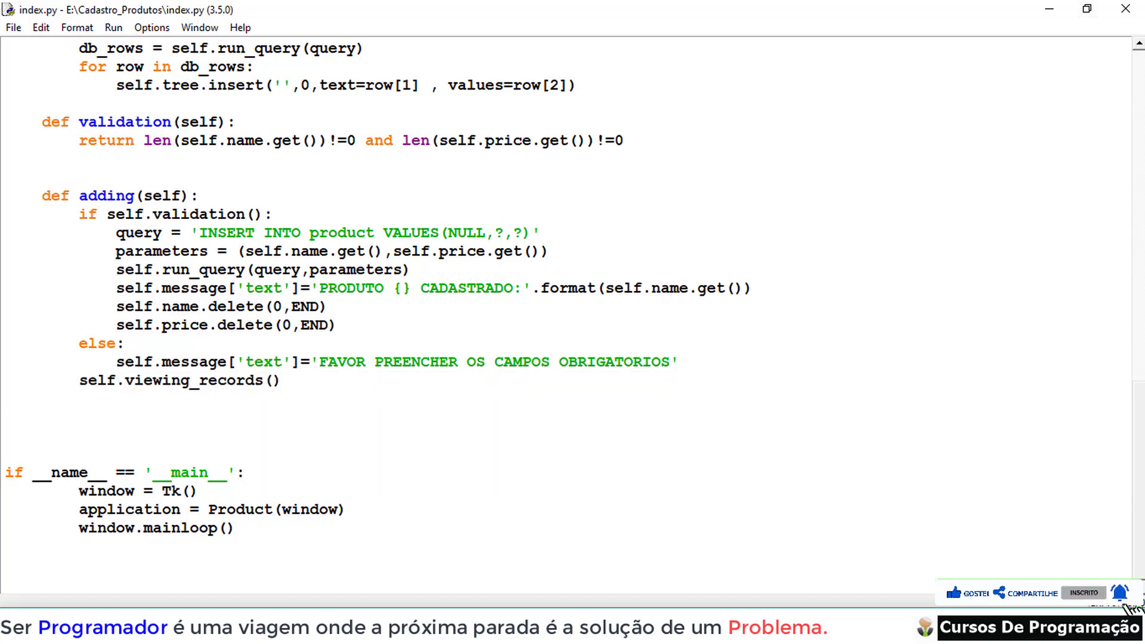
scroll(326, 237, "up", 10)
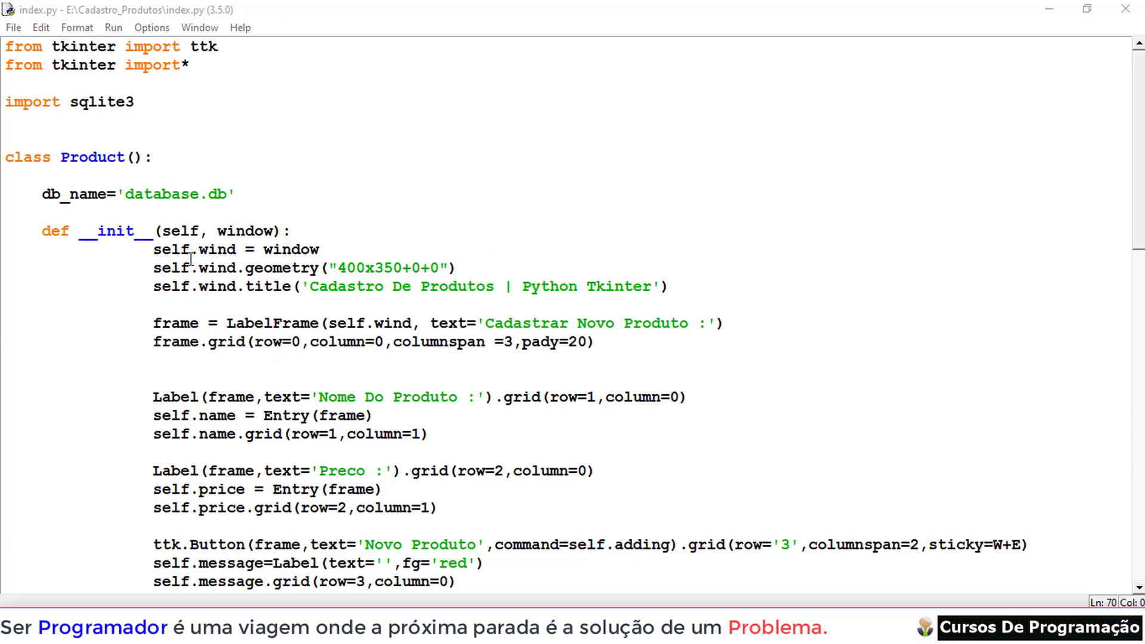
Change the class header to class Product(object): in index.py.
left_click_drag(3, 164, 218, 174)
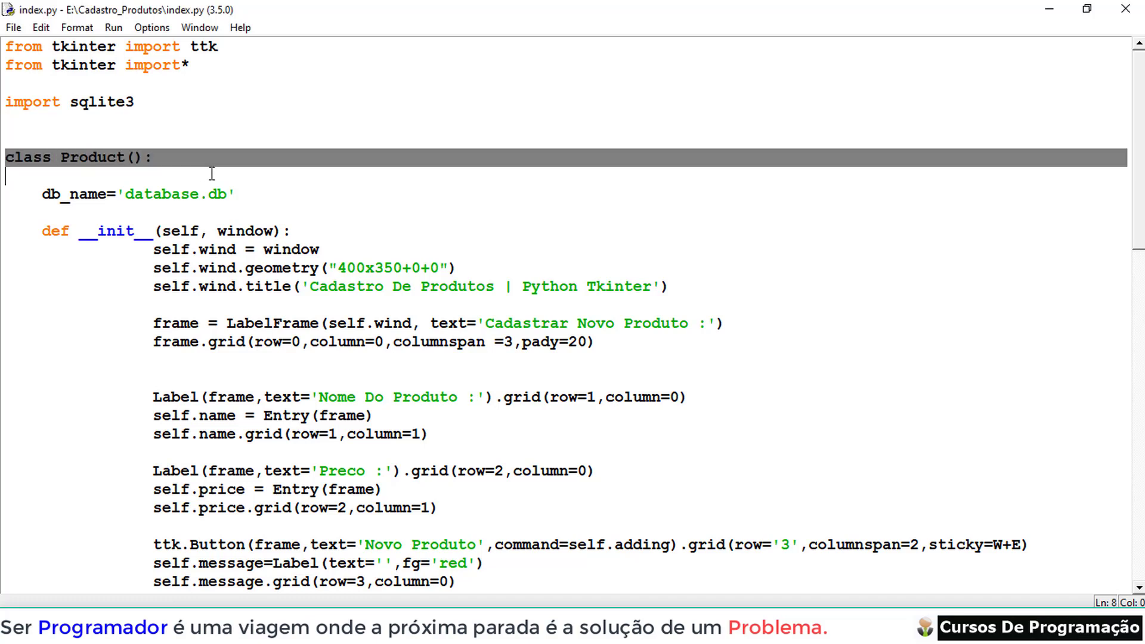
left_click(161, 170)
left_click_drag(42, 158, 161, 158)
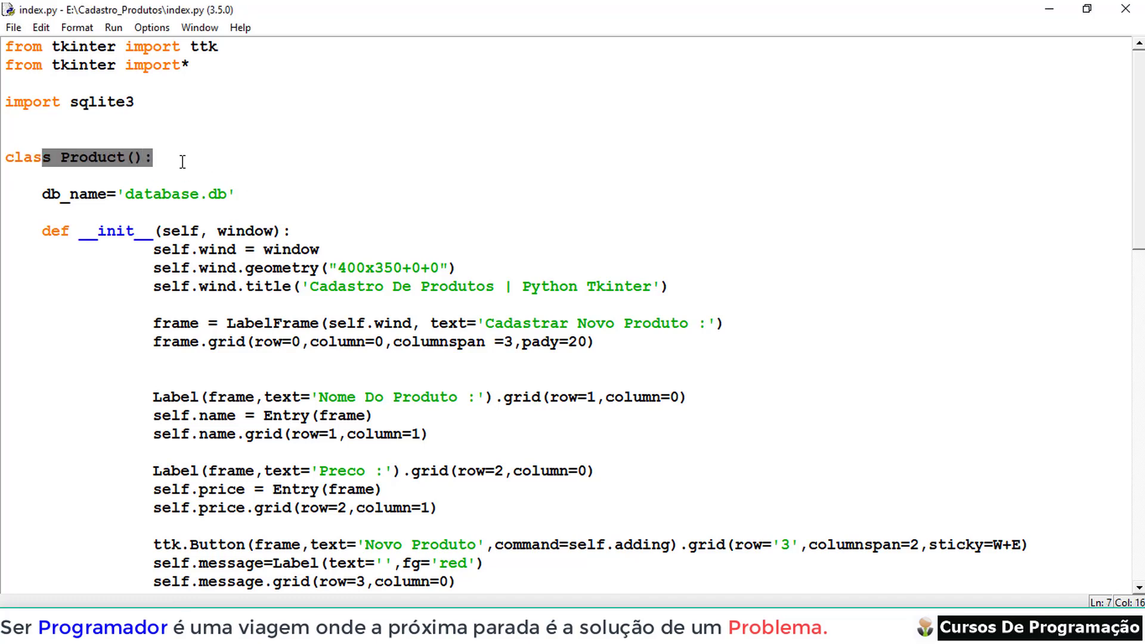
left_click(184, 160)
left_click(134, 157)
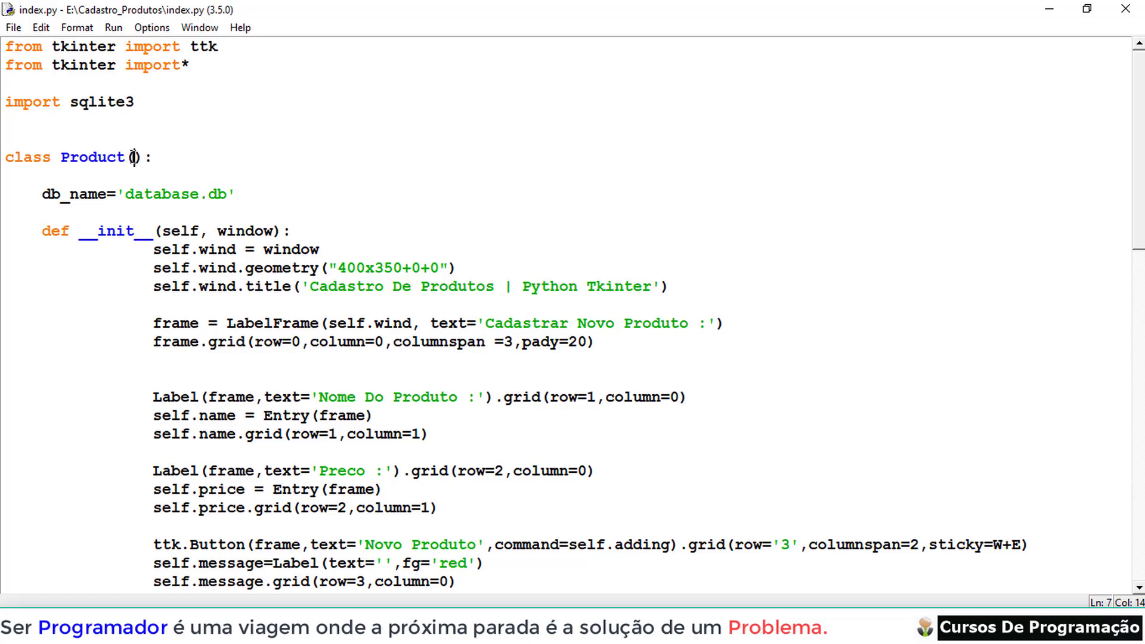
type("ob")
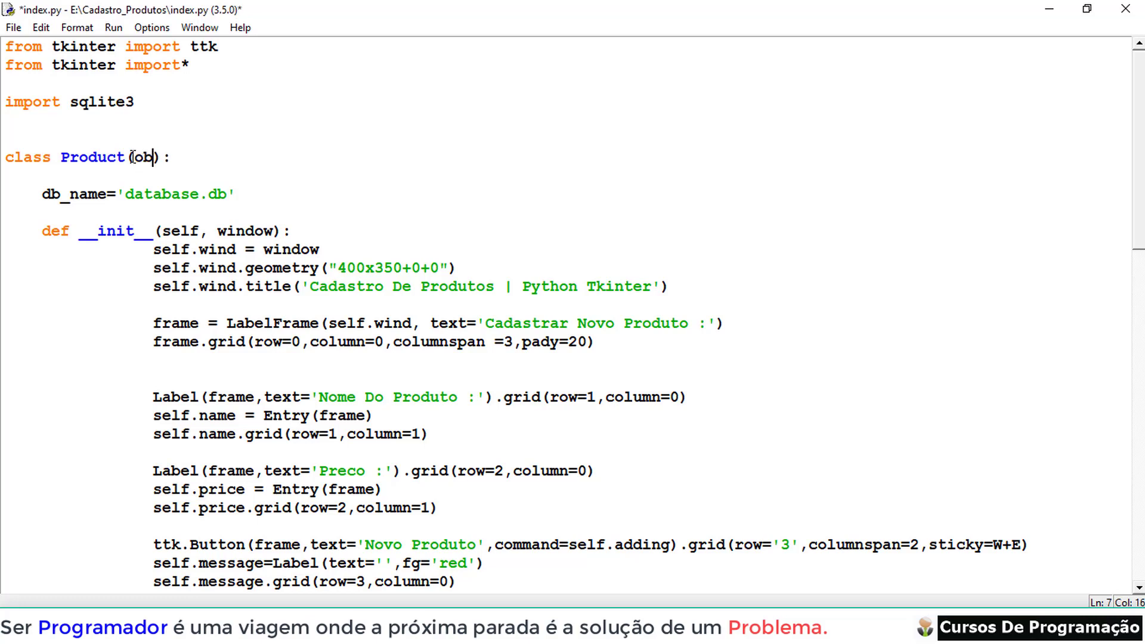
type("ject")
left_click_drag(213, 156, 3, 160)
left_click(253, 179)
scroll(257, 185, "down", 1)
scroll(256, 185, "down", 5)
scroll(256, 185, "down", 3)
scroll(966, 100, "down", 3)
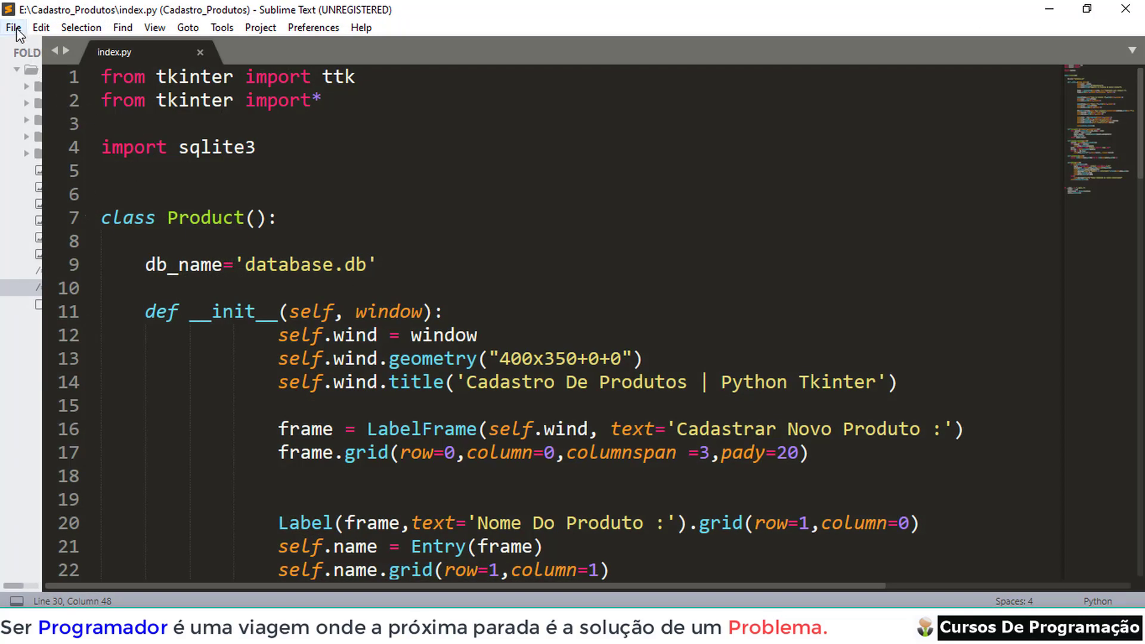
Save all files, then close and reopen index.py to reload the Product(object) change.
left_click(15, 29)
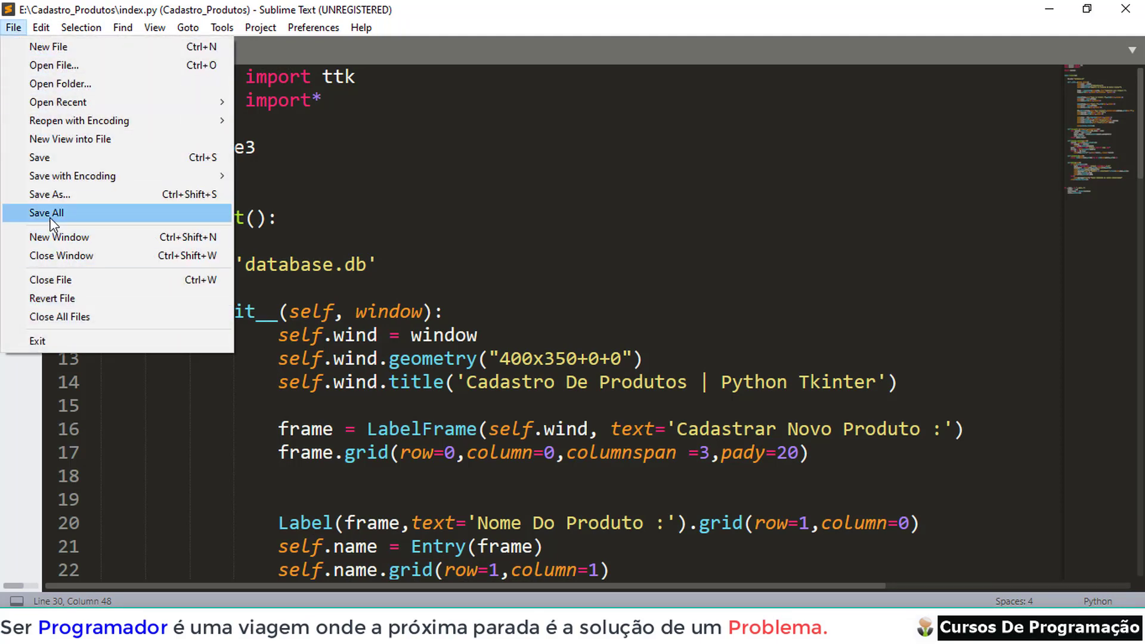
left_click(51, 224)
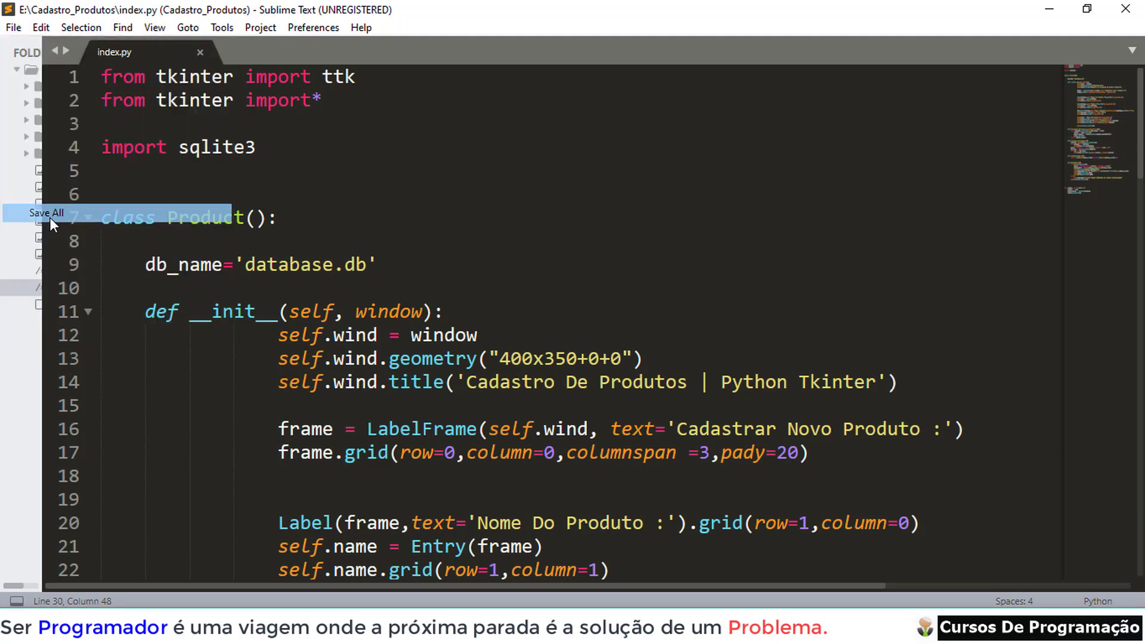
left_click(200, 52)
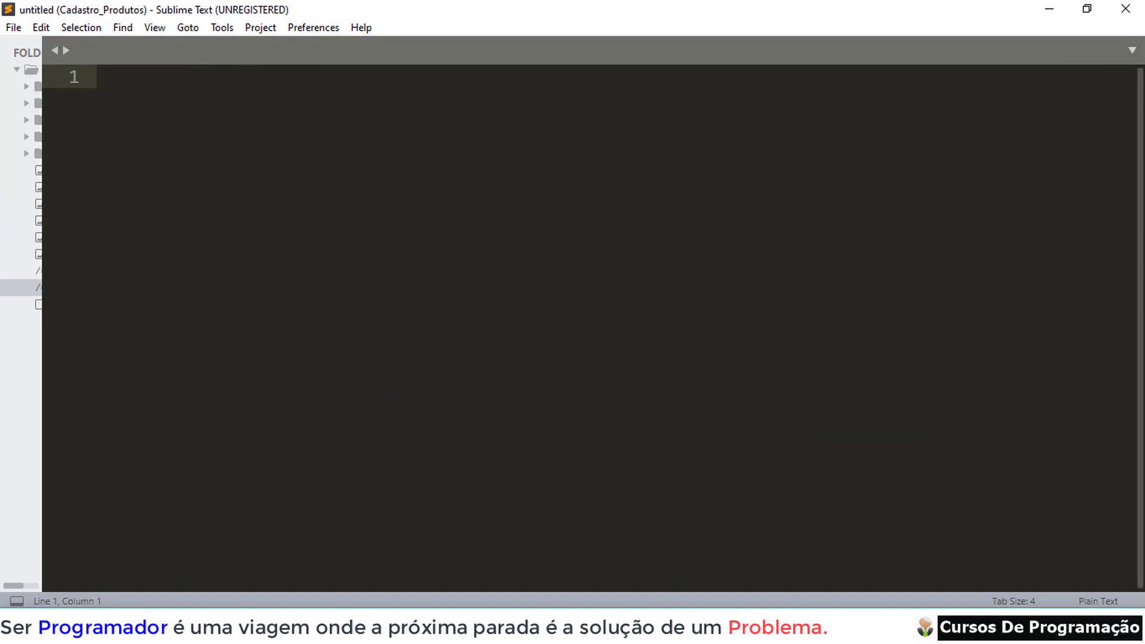
key("ctrl+shift+t")
scroll(570, 312, "down", 1)
scroll(570, 312, "down", 3)
scroll(571, 312, "up", 1)
scroll(570, 312, "up", 3)
scroll(492, 252, "down", 2)
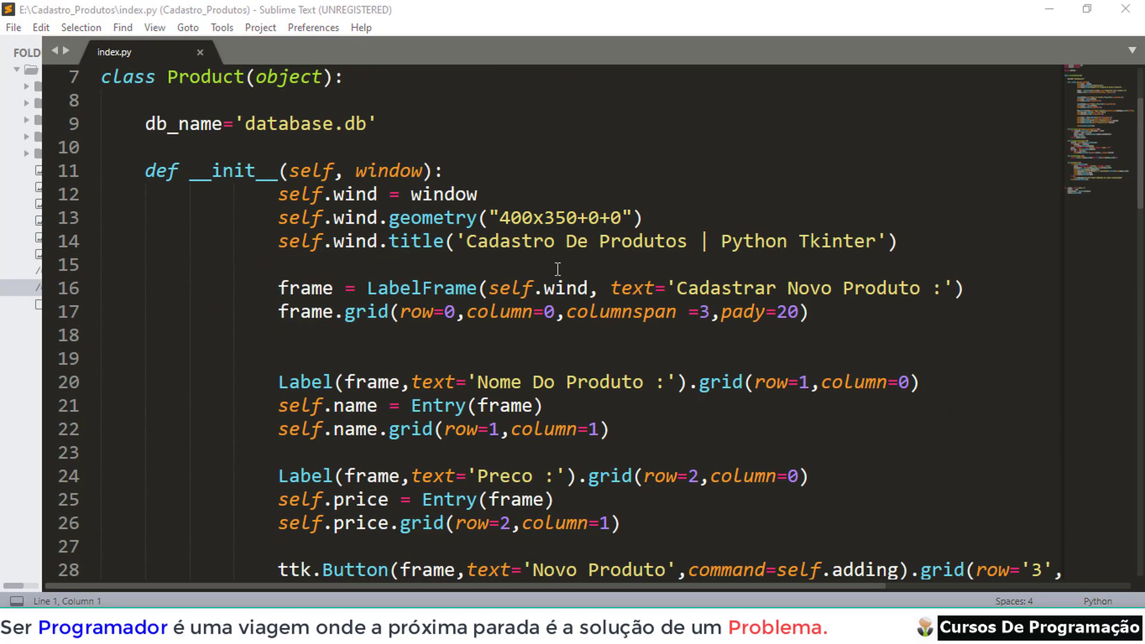
scroll(550, 265, "down", 5)
scroll(550, 265, "down", 6)
scroll(549, 265, "down", 7)
scroll(550, 265, "down", 1)
scroll(550, 265, "down", 1)
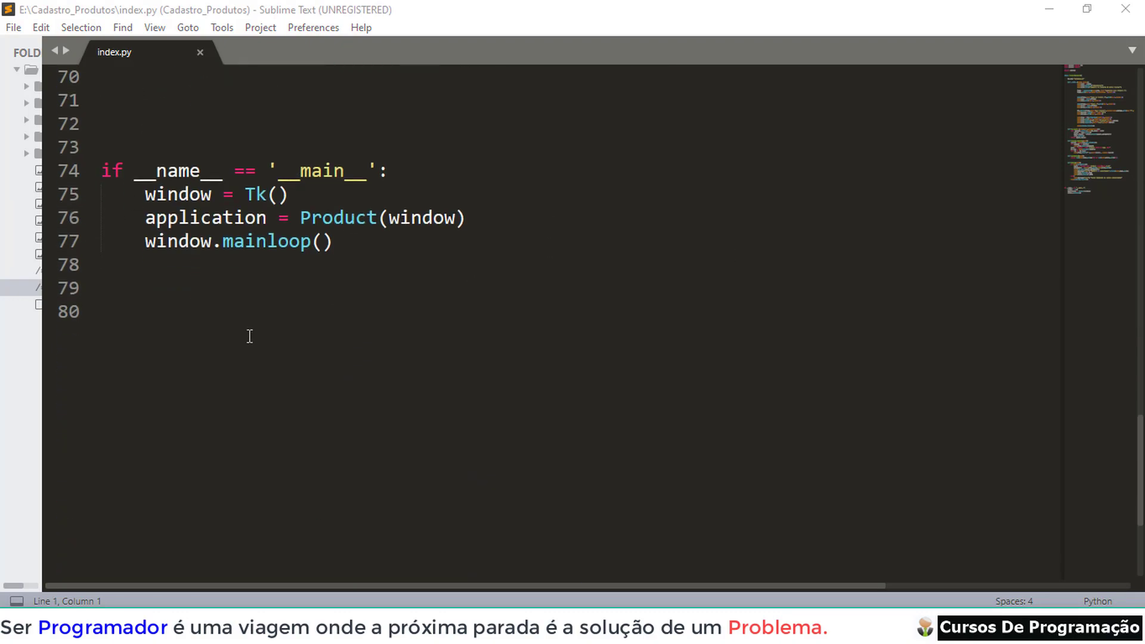
scroll(309, 334, "up", 2)
scroll(309, 333, "up", 5)
scroll(325, 315, "down", 3)
scroll(325, 315, "down", 1)
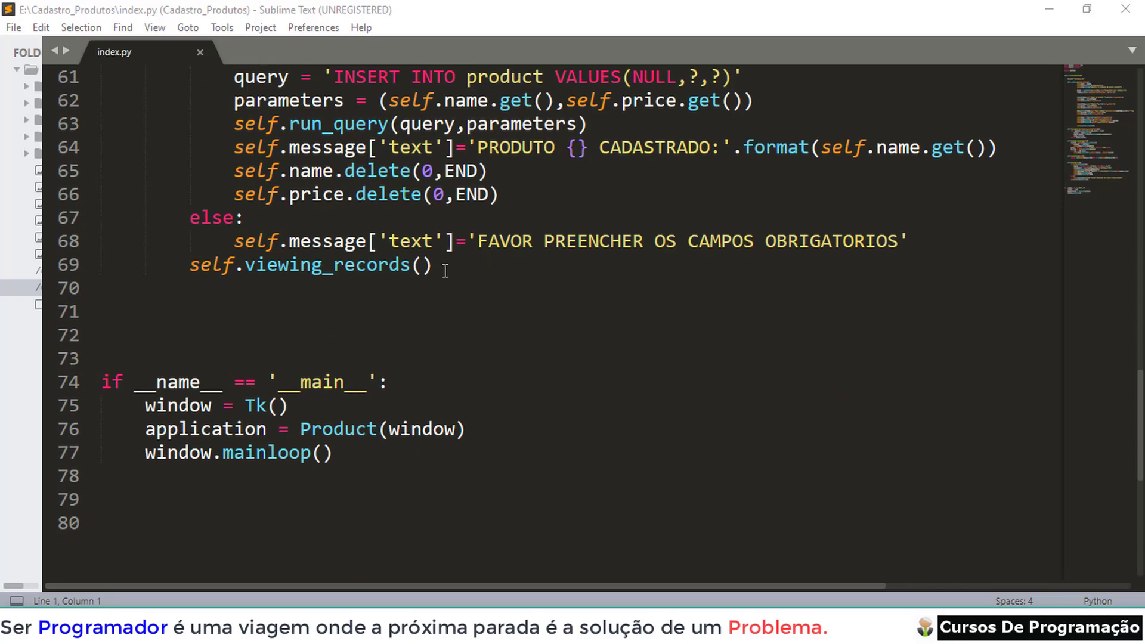
Add a new def deleting(self): method after the adding method.
left_click(443, 268)
key("Return")
key("Return")
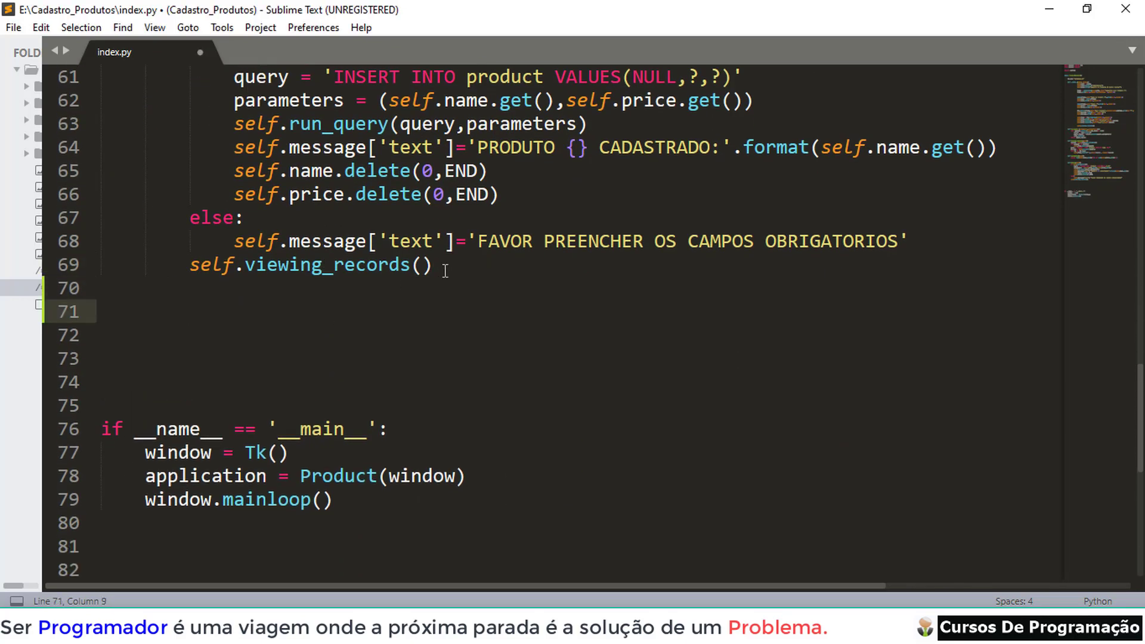
key("BackSpace")
scroll(444, 270, "up", 2)
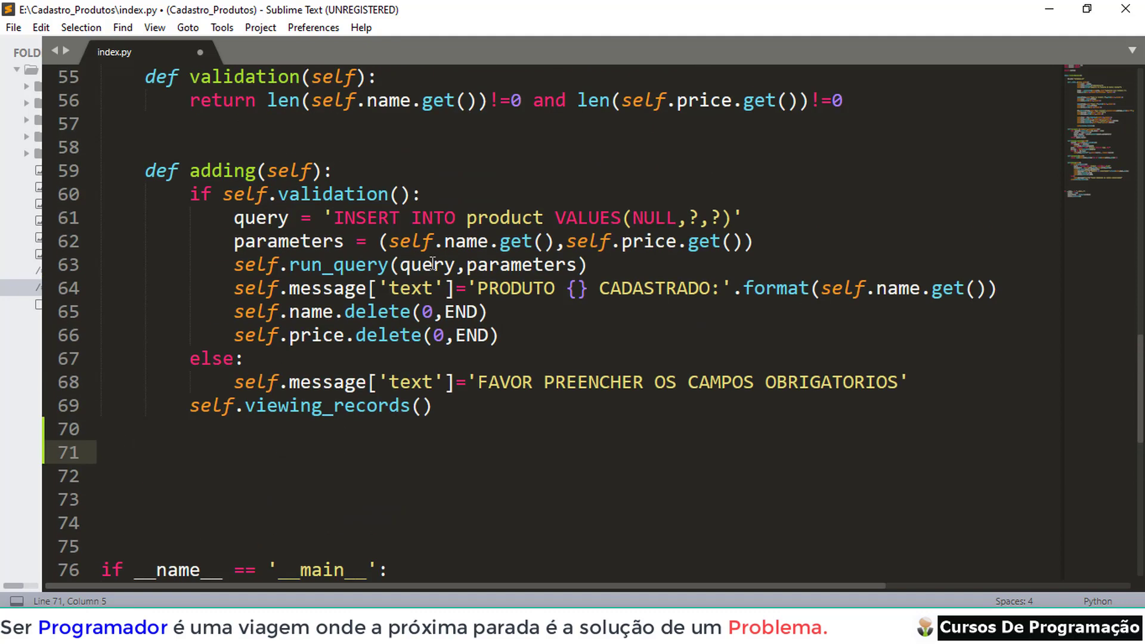
scroll(432, 263, "down", 3)
type("def ")
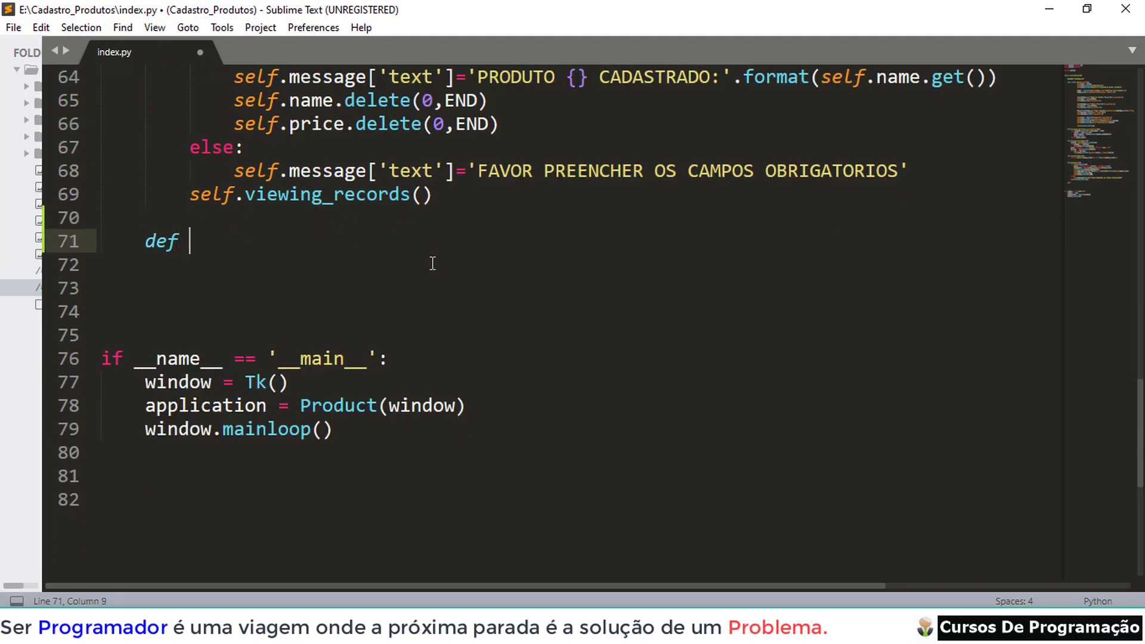
type("deling")
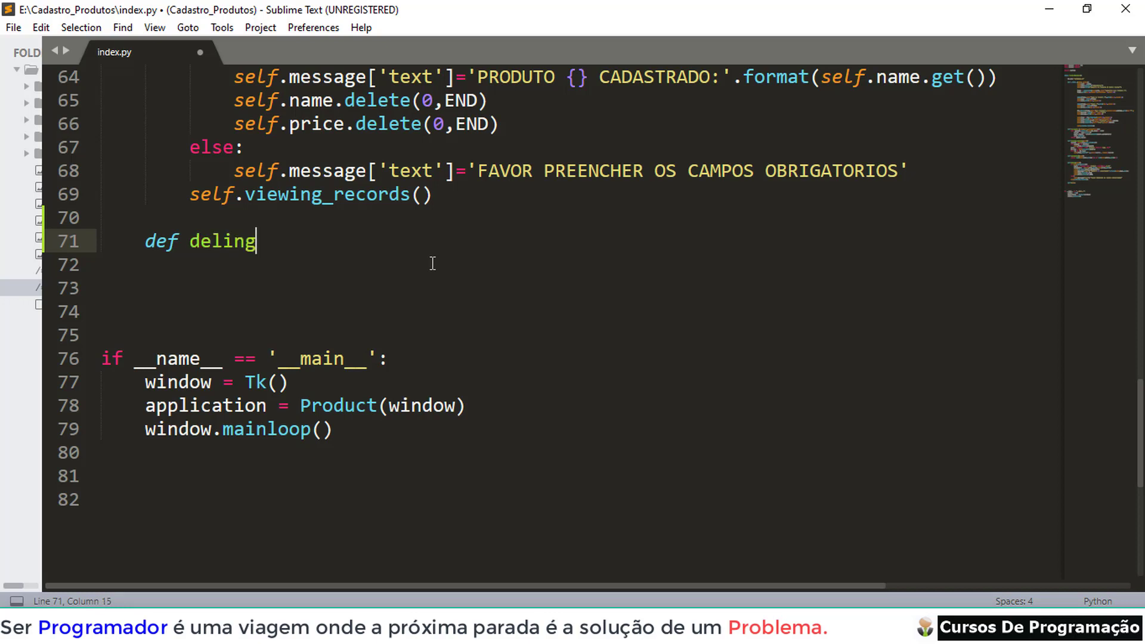
key("BackSpace")
key("BackSpace")
key("BackSpace")
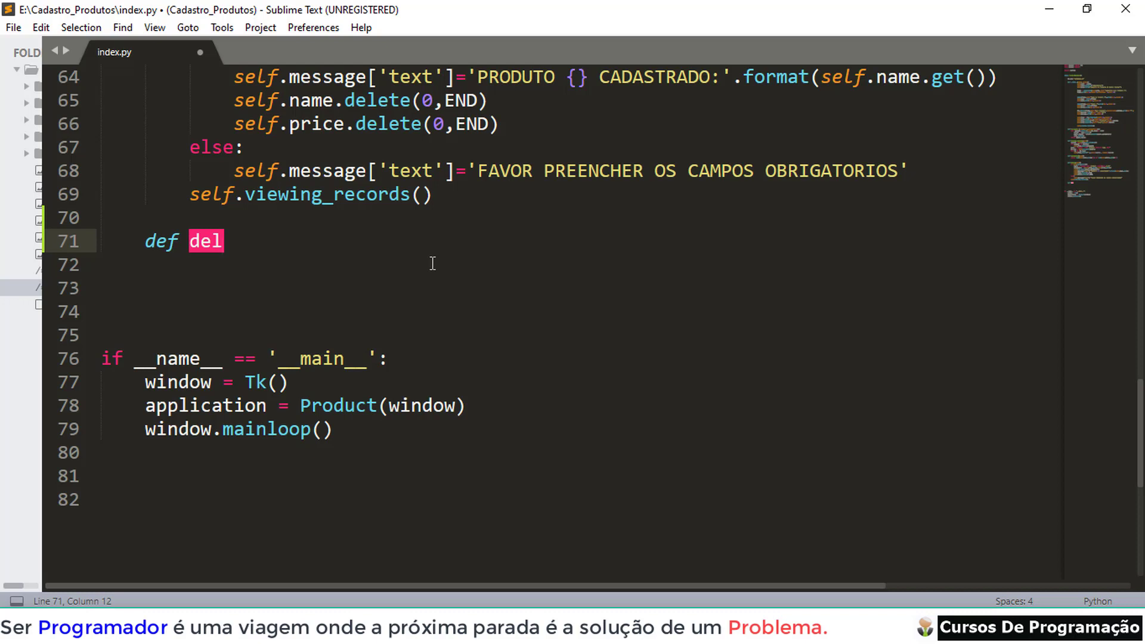
type("e")
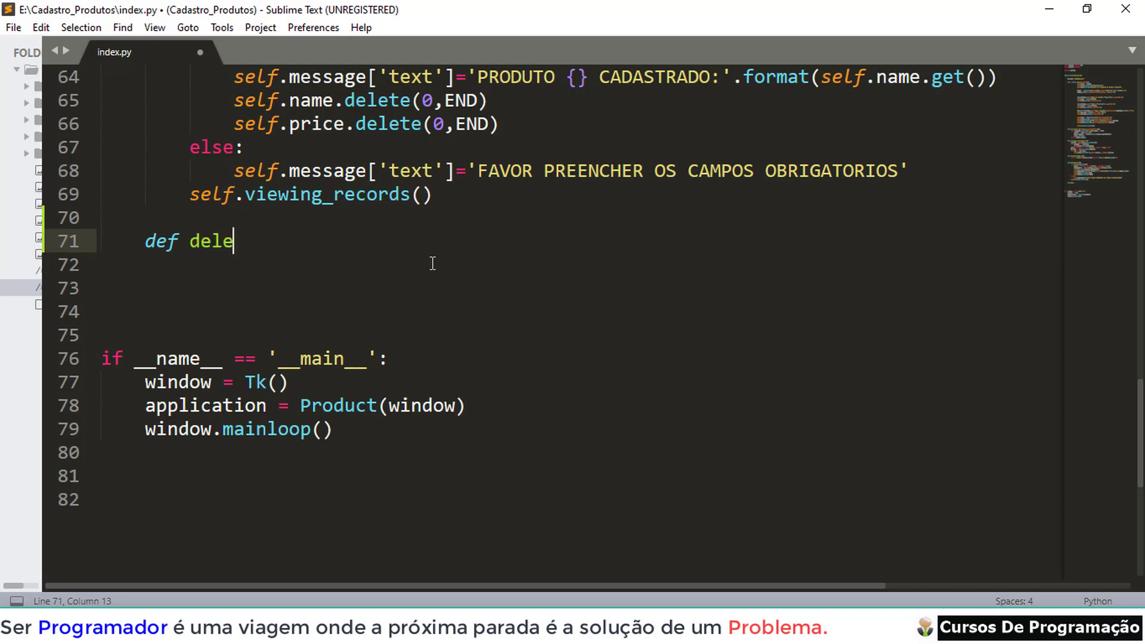
type("ting")
type("(")
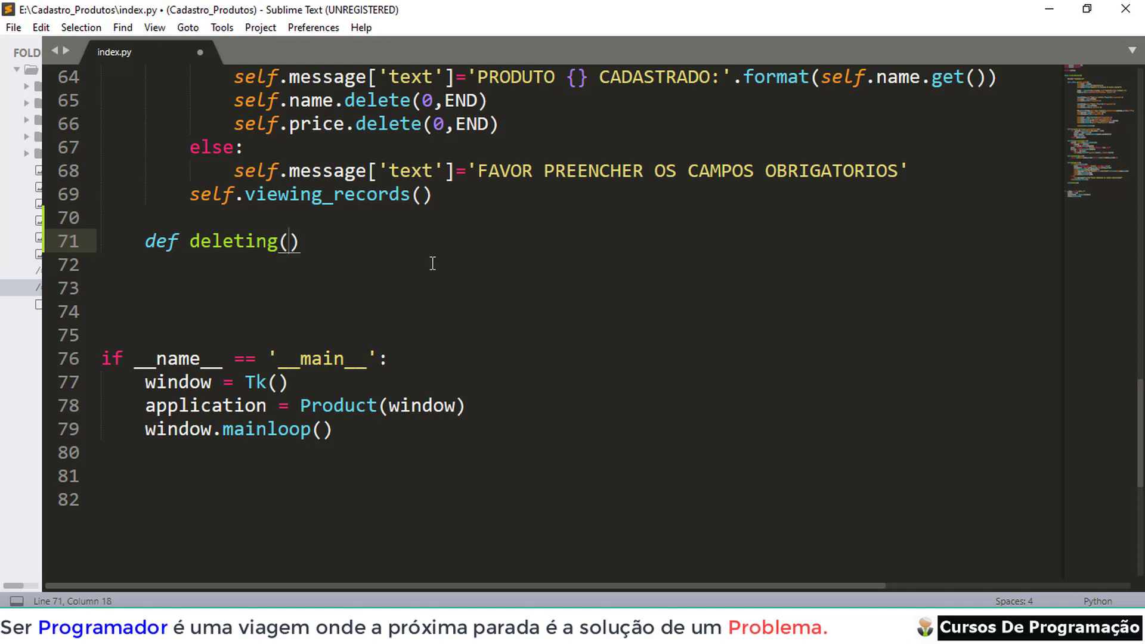
type("self")
key("Return")
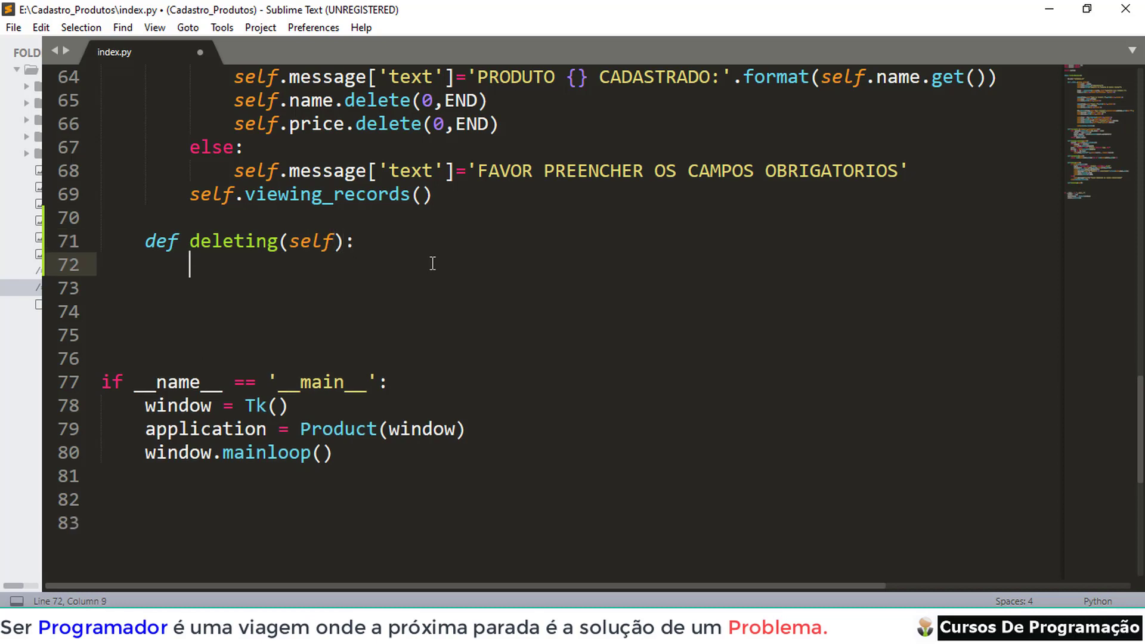
type("self")
type(".m")
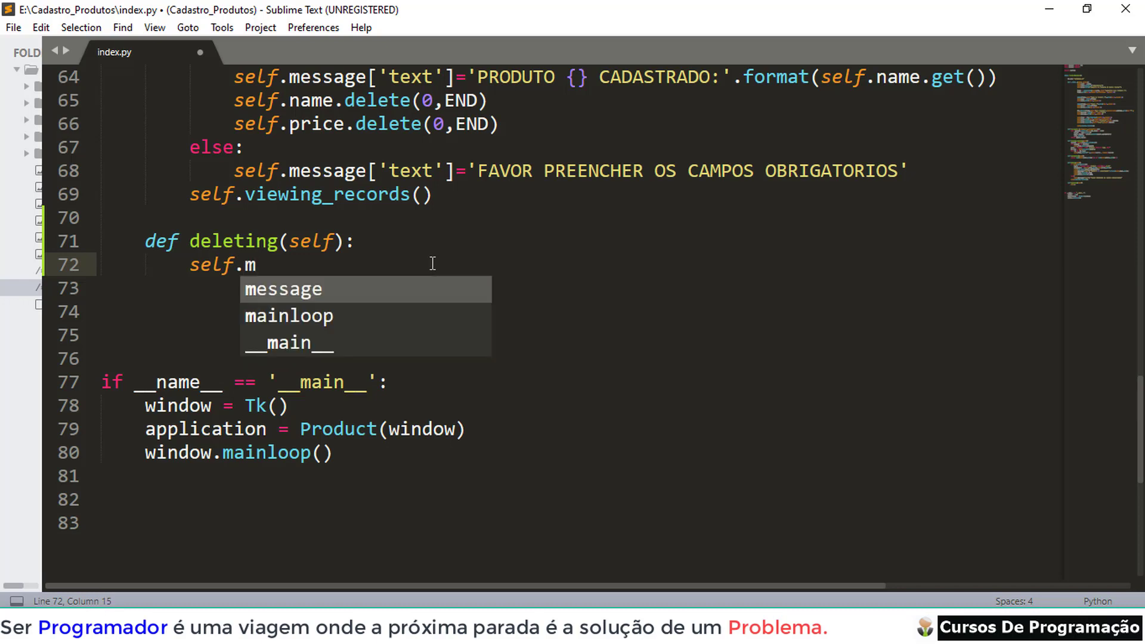
Write self.message['text']='' as deleting's first statement and start the next line.
key("Return")
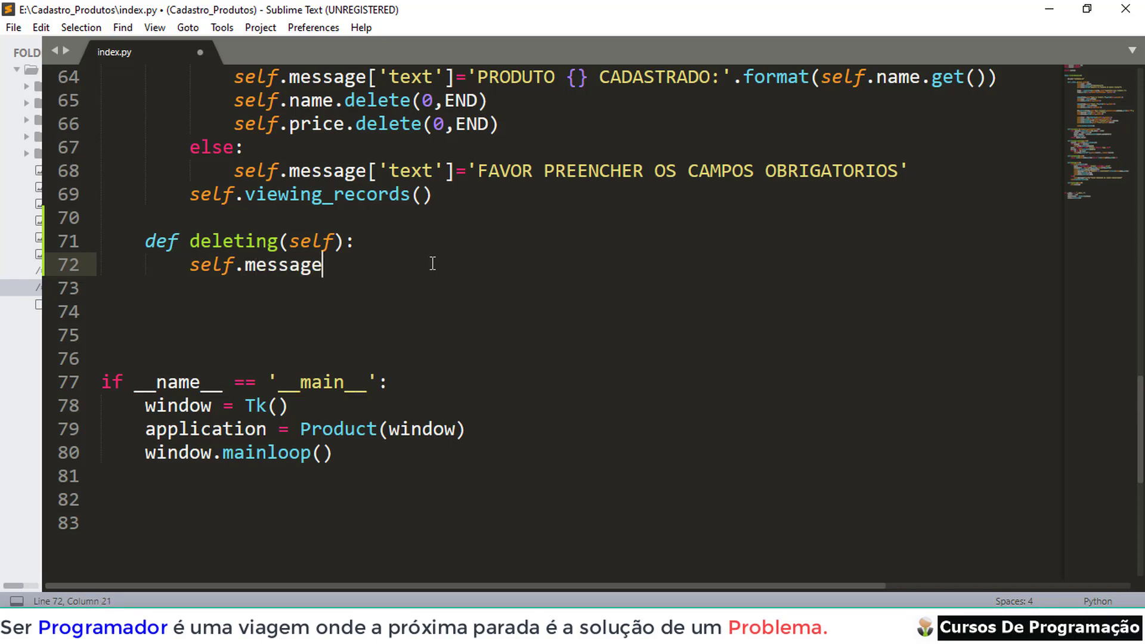
type("['te")
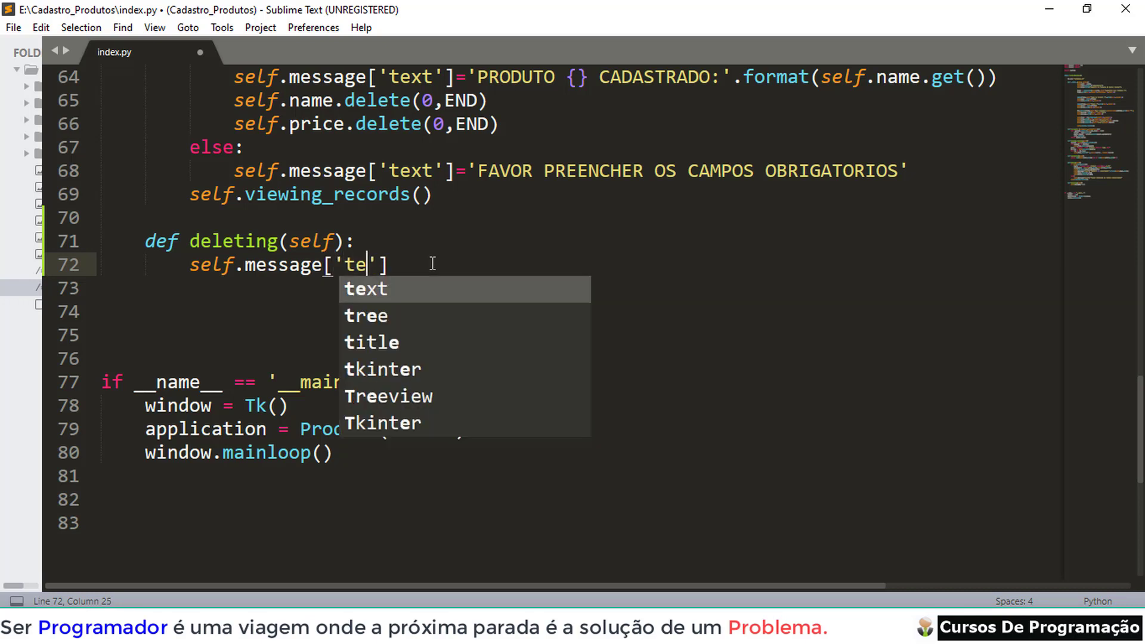
type("xt")
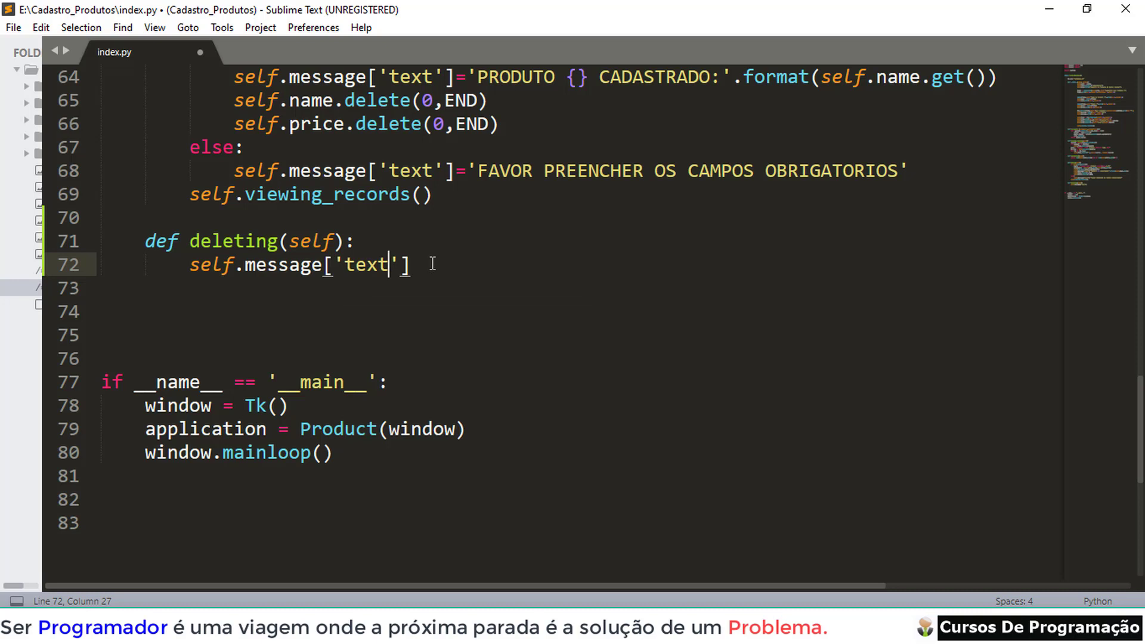
key("Right")
key("Right")
type("='")
key("Return")
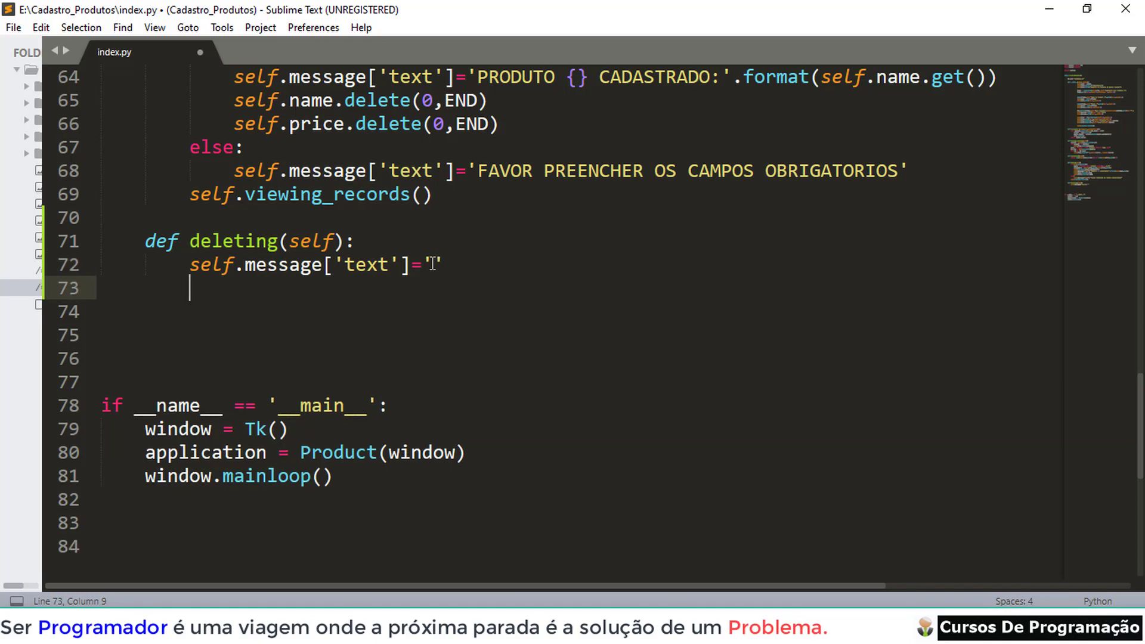
type("tr")
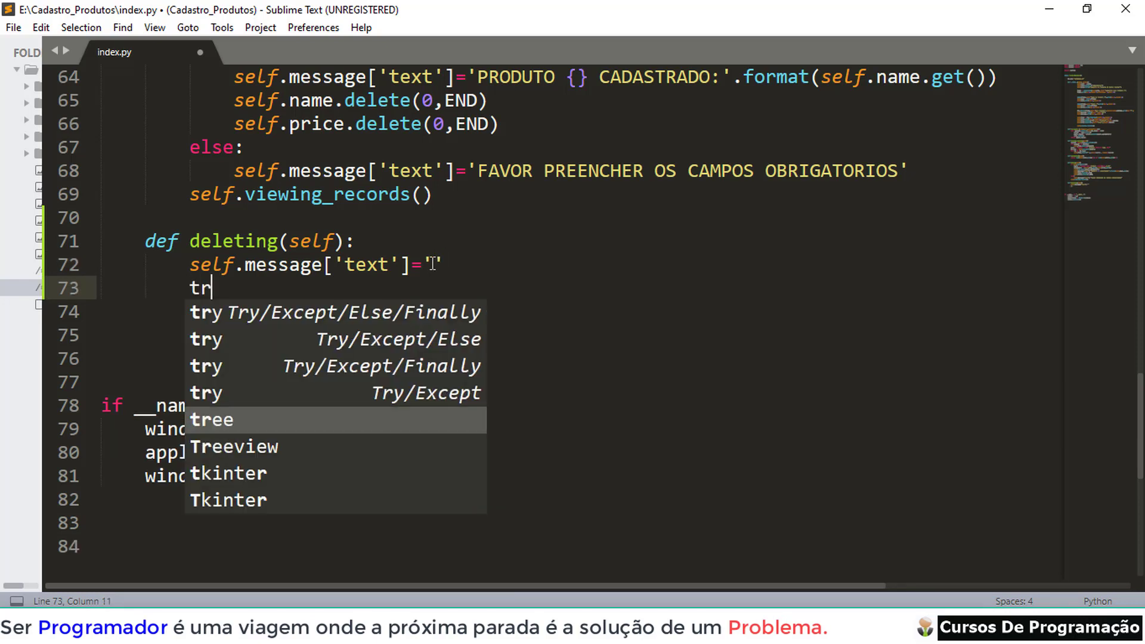
type("y")
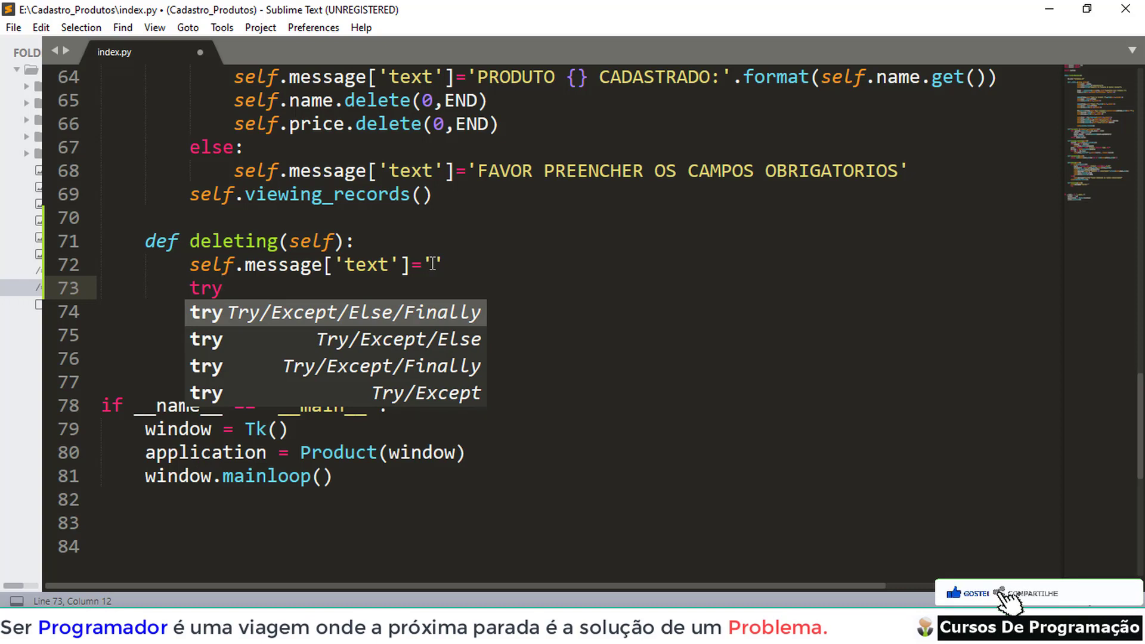
type(":")
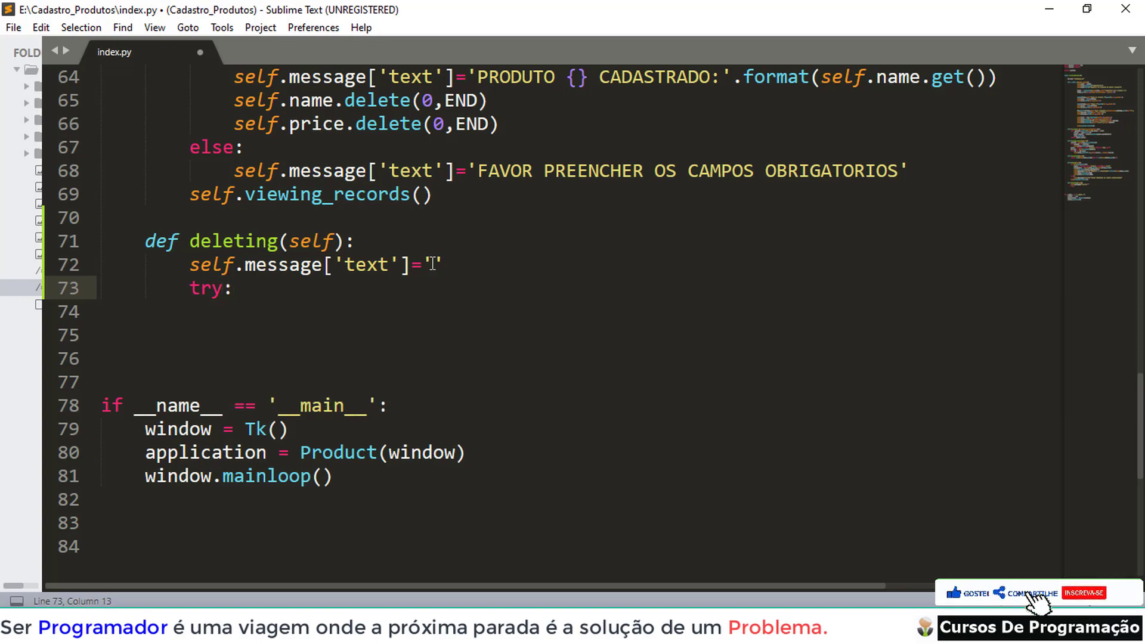
Start a try: block inside deleting with its body line beginning with self.
key("Return")
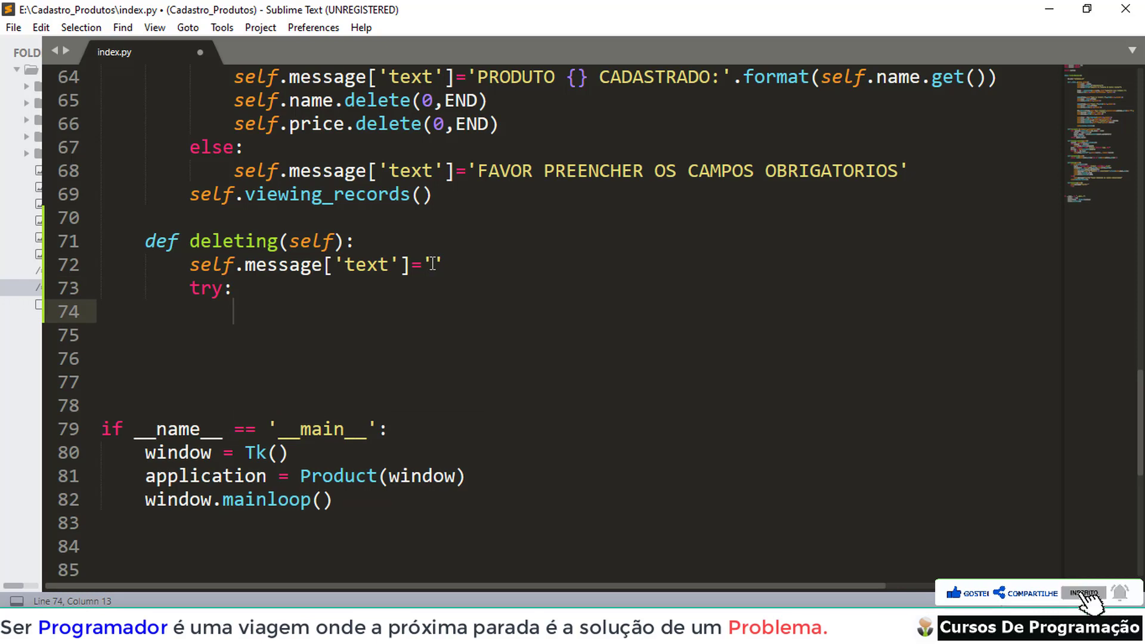
type("self.")
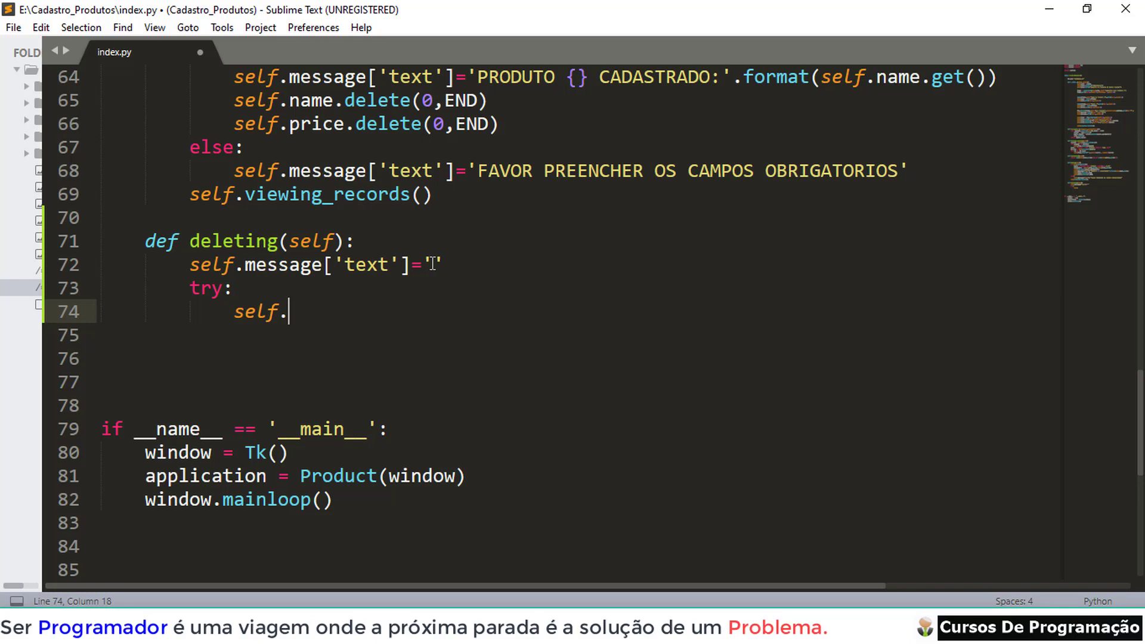
type("tree")
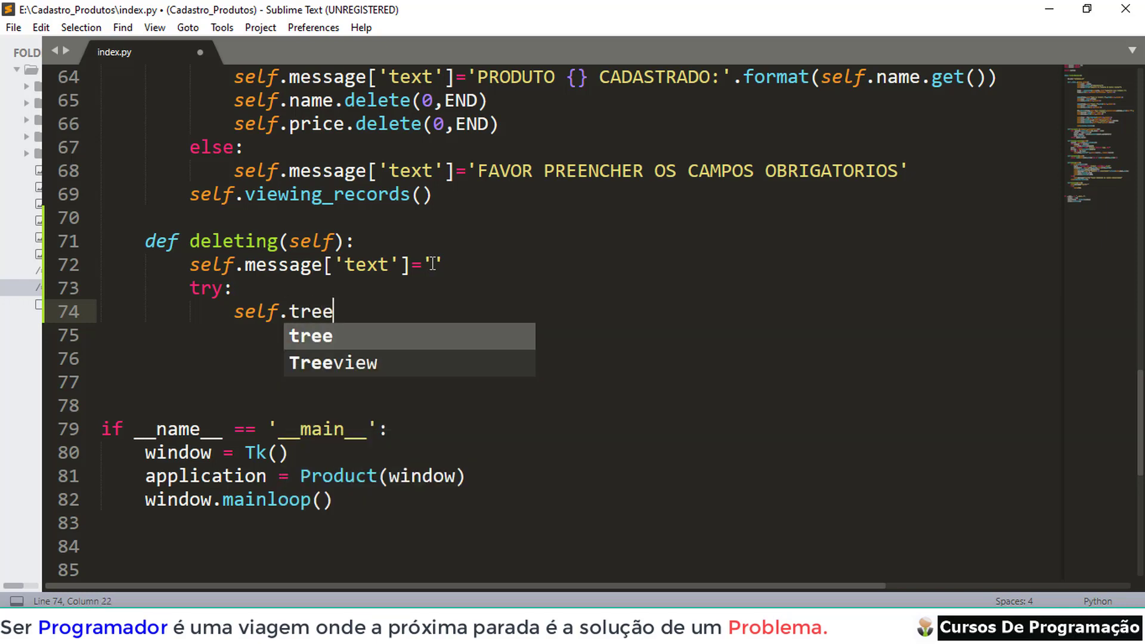
Read self.tree.item(self.tree.selection())['text'] inside try and step back out for the except.
key("Escape")
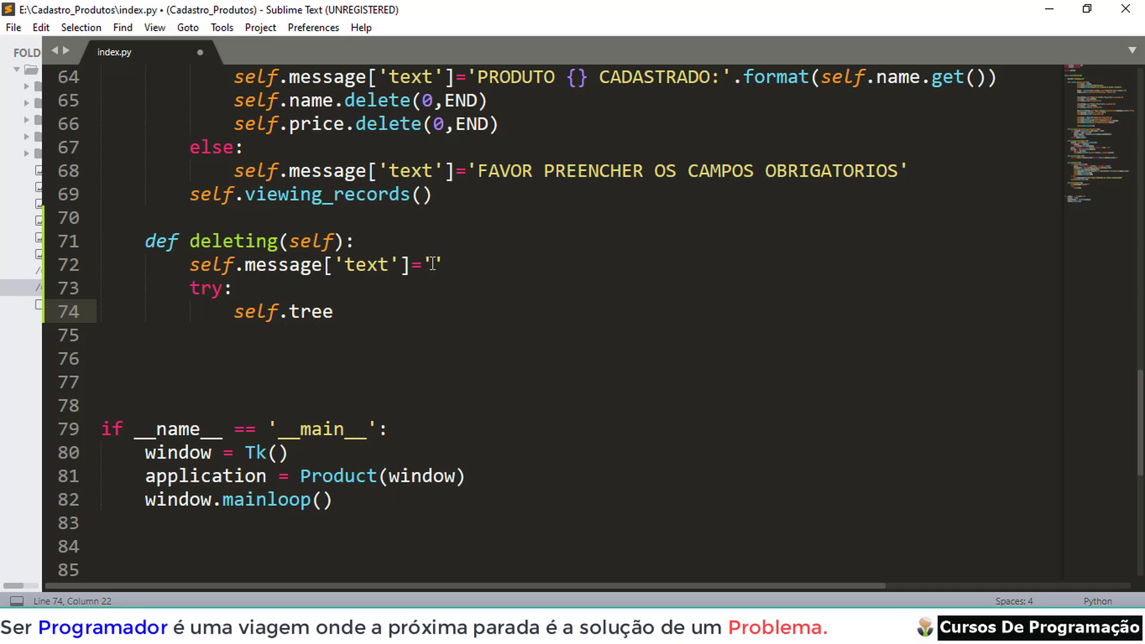
type(".")
type("item")
type("(")
type("self.tr")
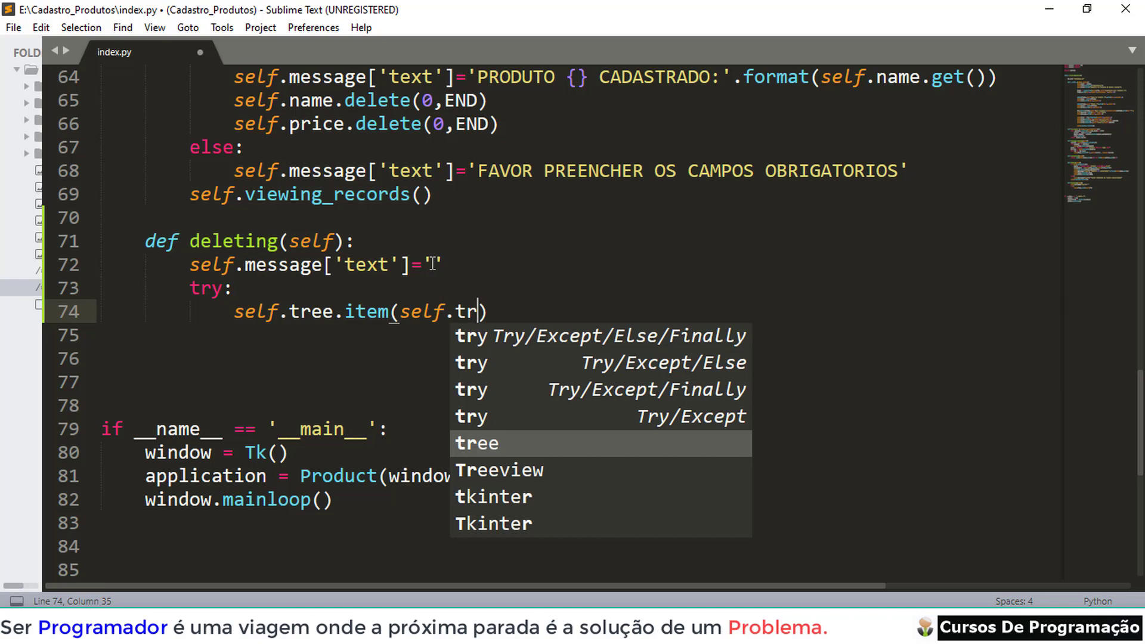
key("Return")
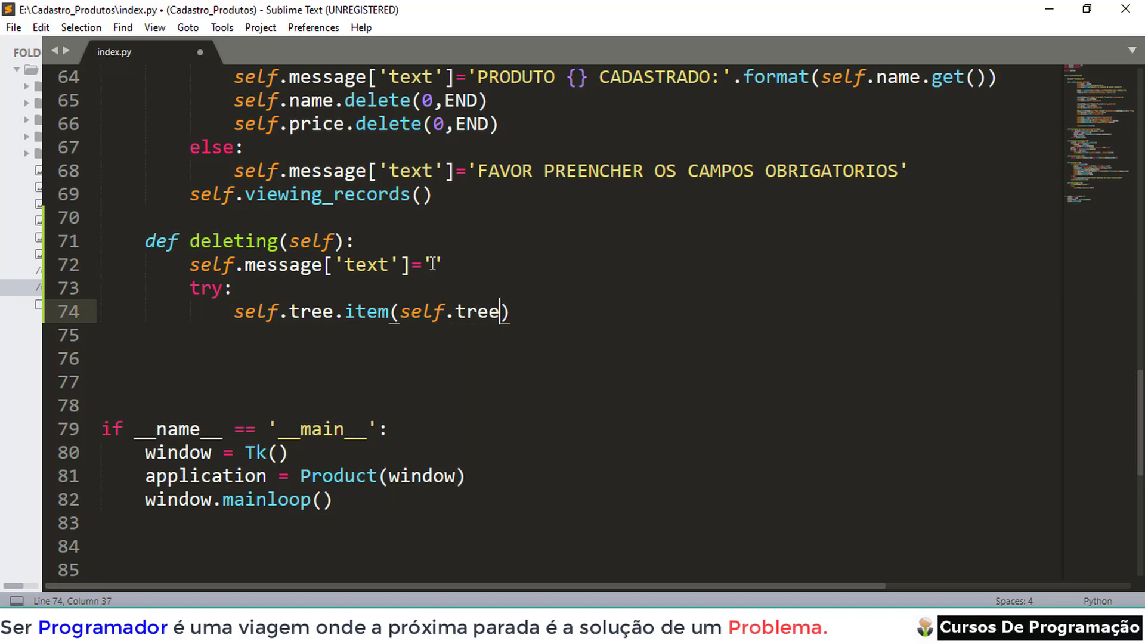
type(".")
type("selec")
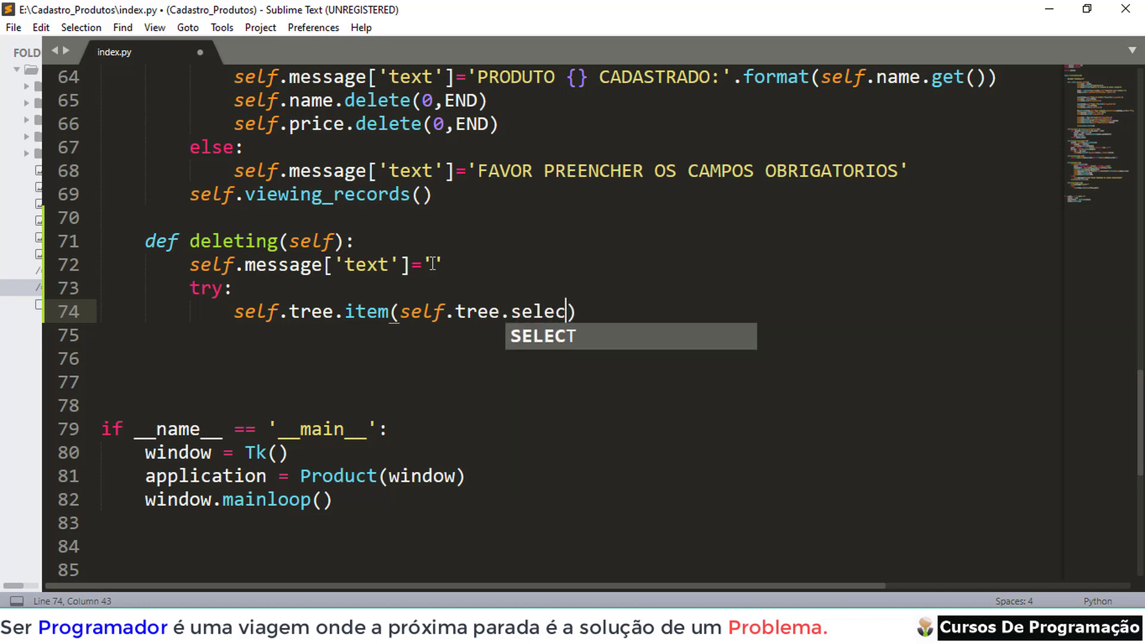
type("ti")
key("Escape")
type("on")
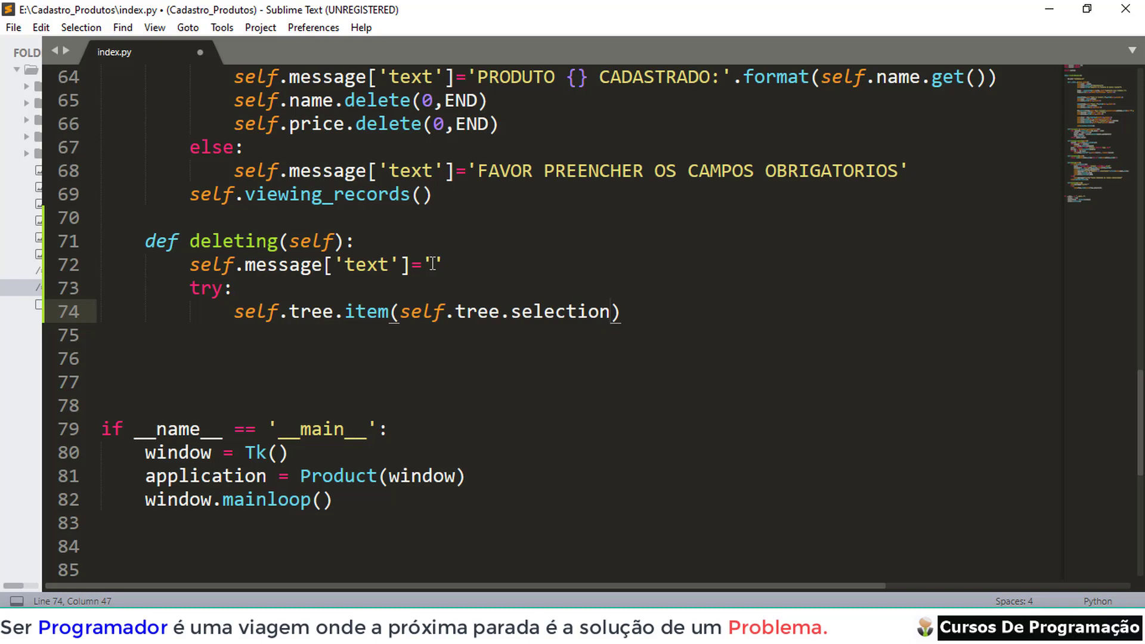
type("(")
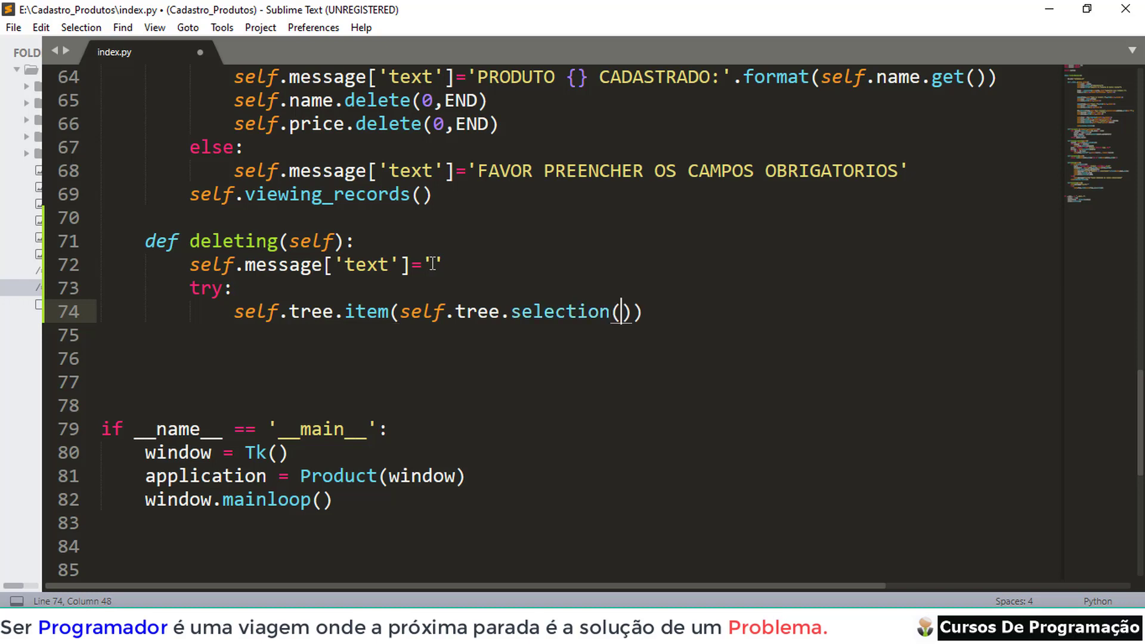
type(")")
type(")['text")
key("Right")
key("Right")
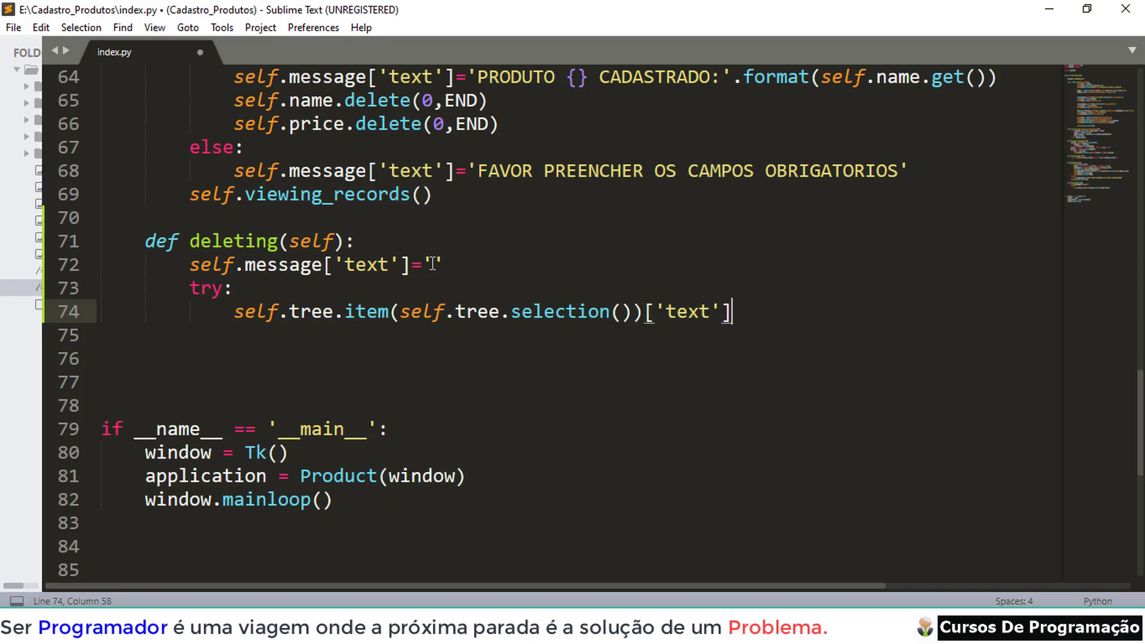
key("Return")
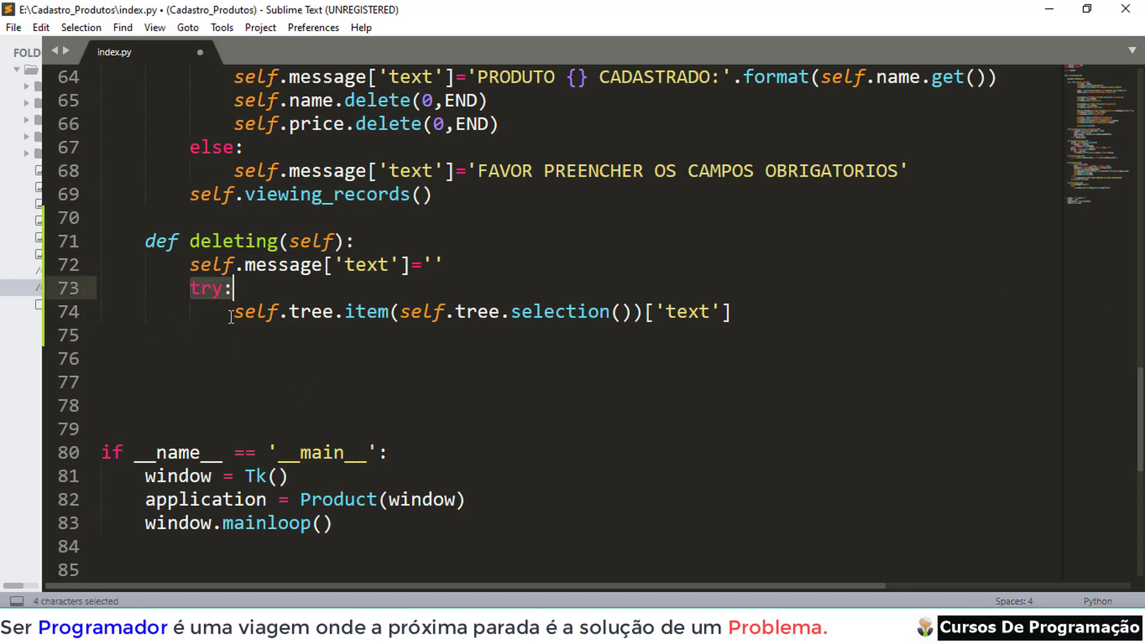
left_click_drag(235, 312, 742, 313)
left_click(745, 315)
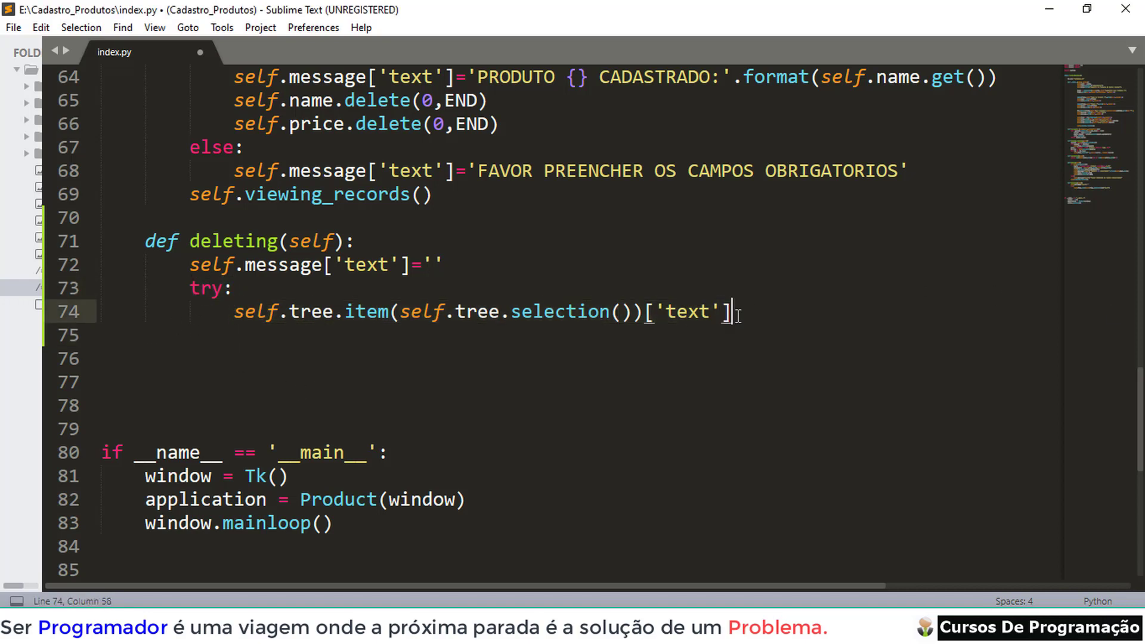
key("Return")
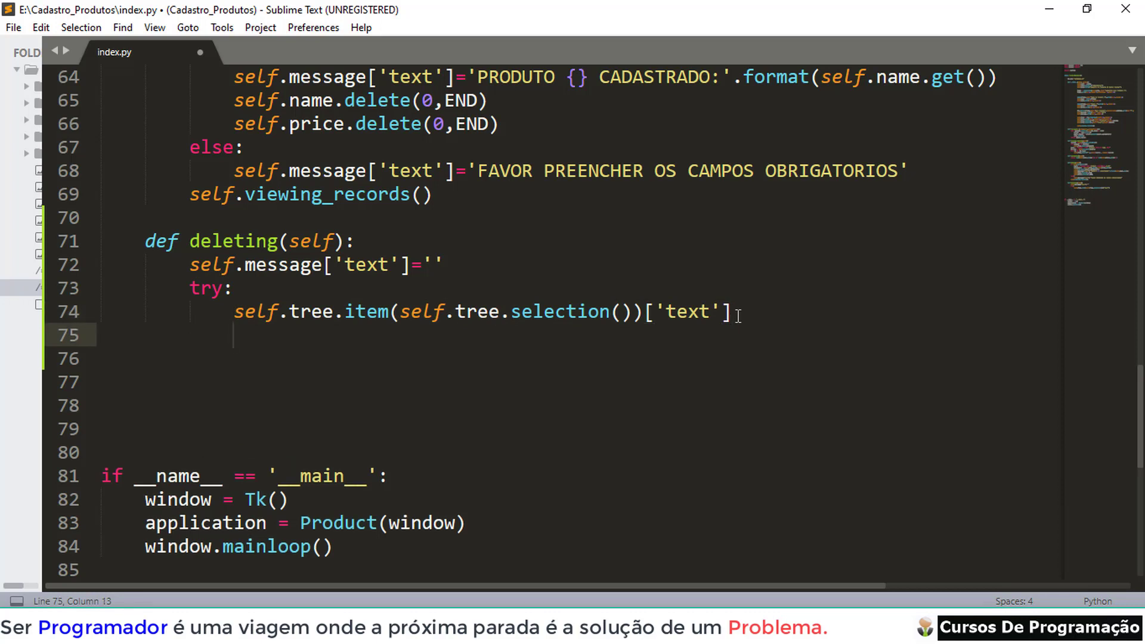
key("BackSpace")
type("e")
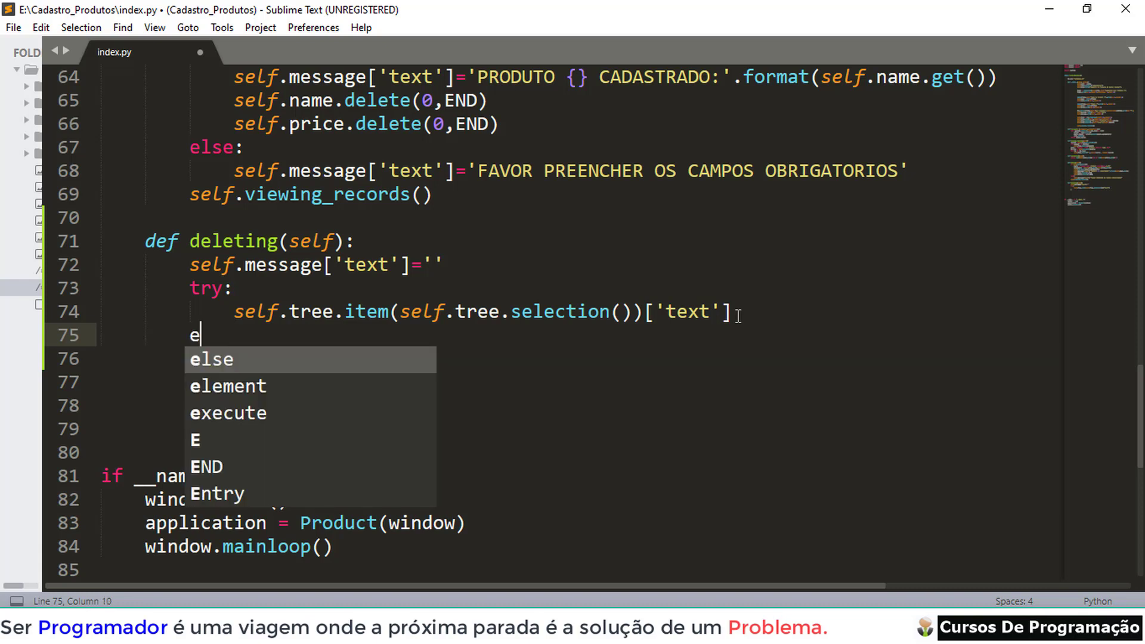
type("x")
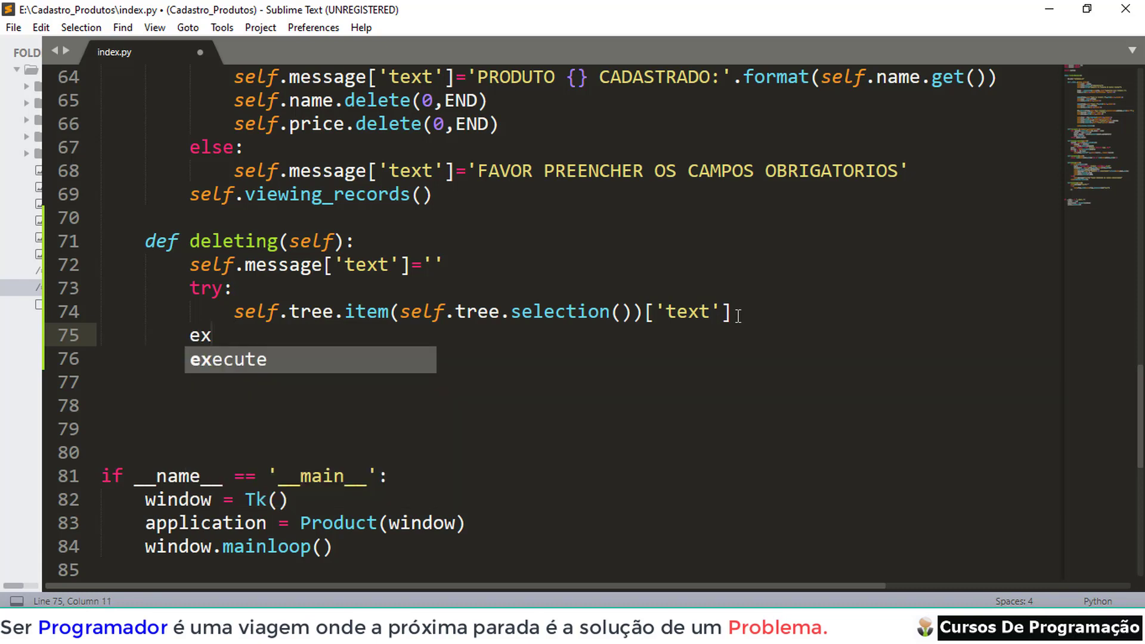
type("cept")
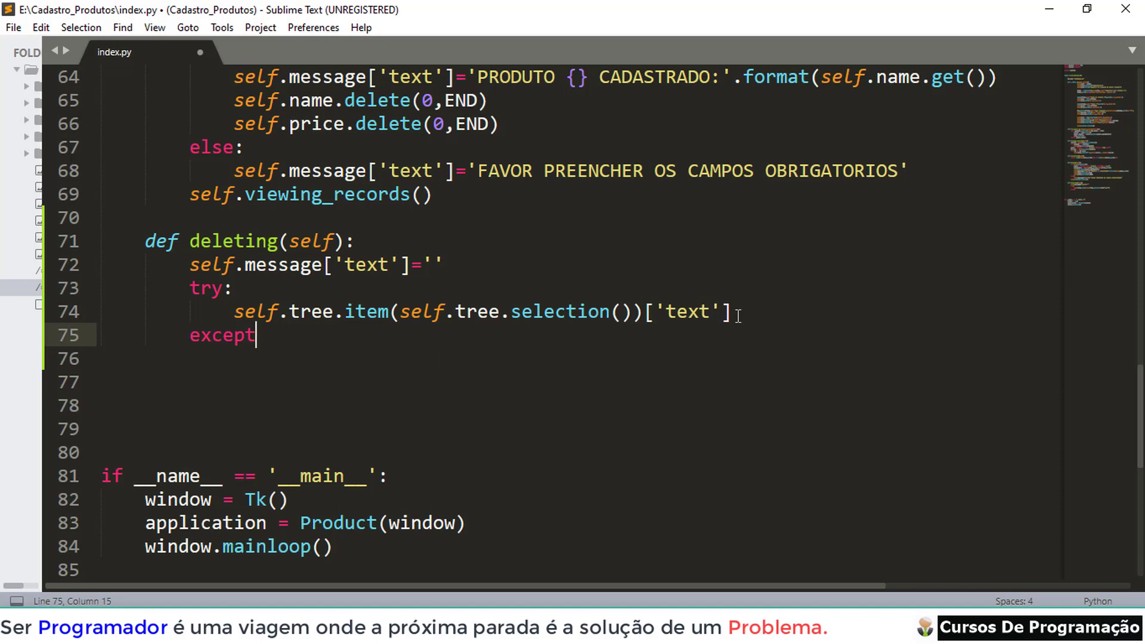
type(" Index")
type("Error")
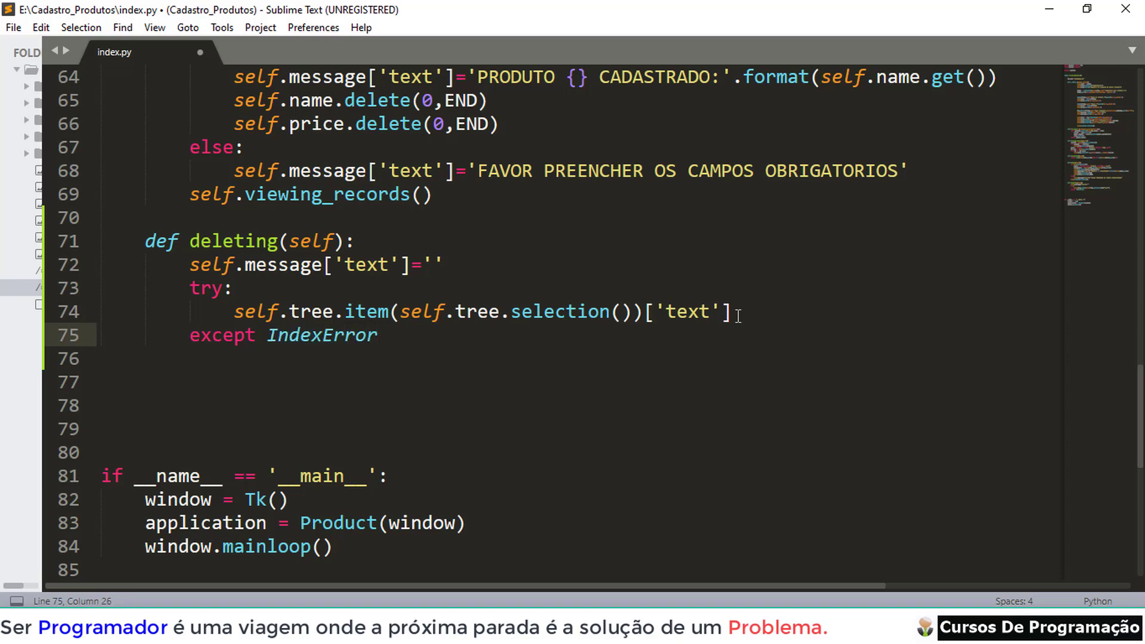
type(" as ")
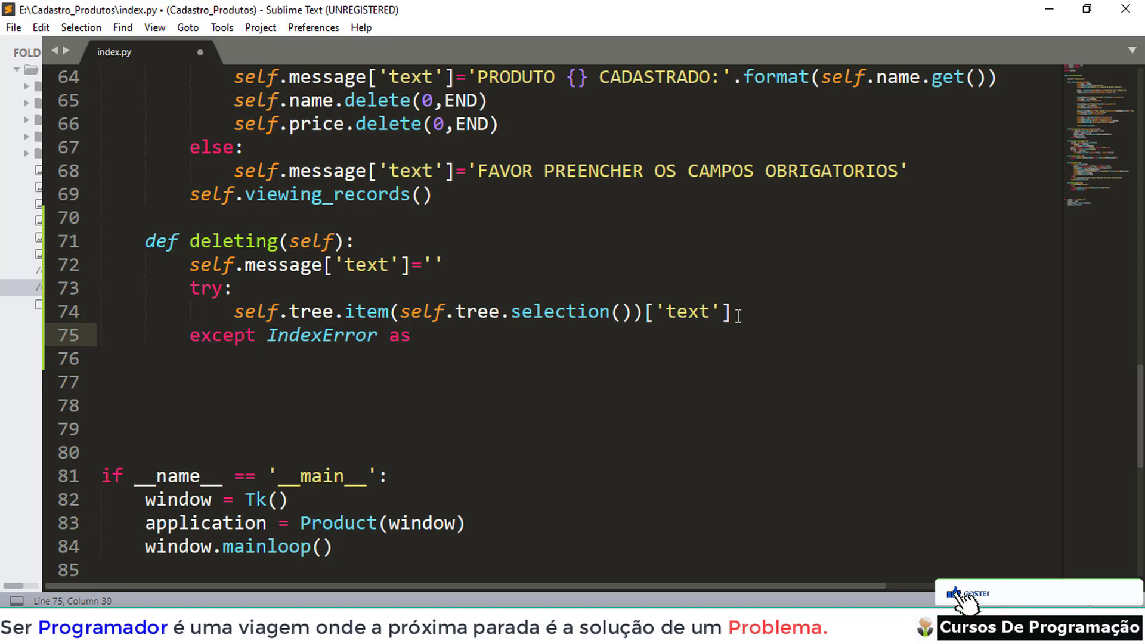
type("e")
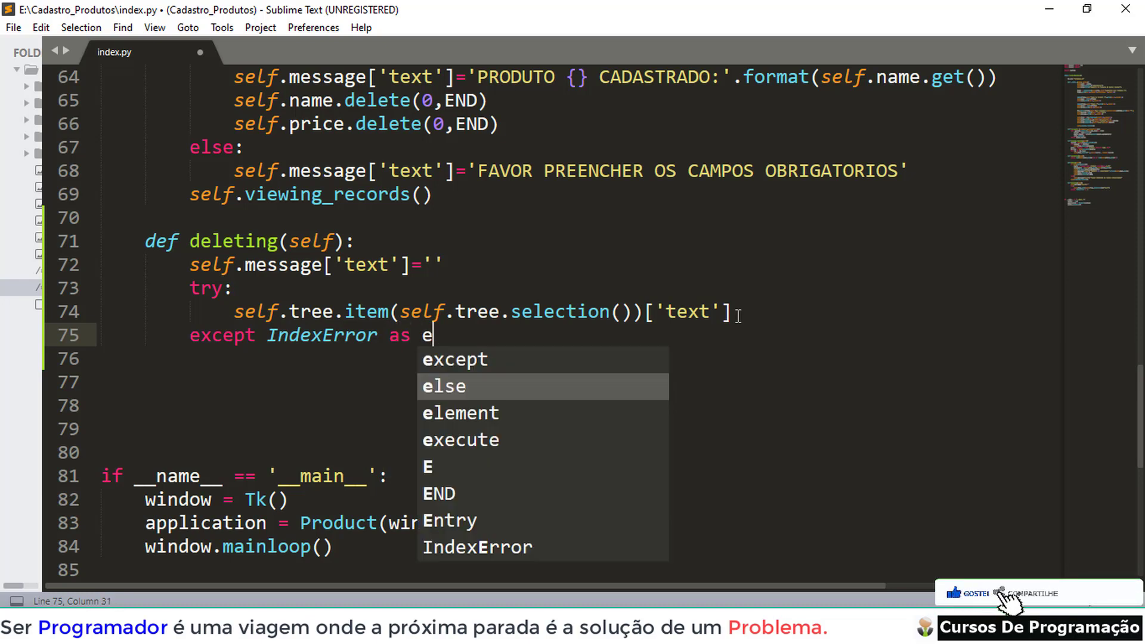
type(":")
Under except IndexError set the message to 'FAVOR SELECIONAR UM ITEM CADASTRO PARA DELETAR:' and return.
key("Return")
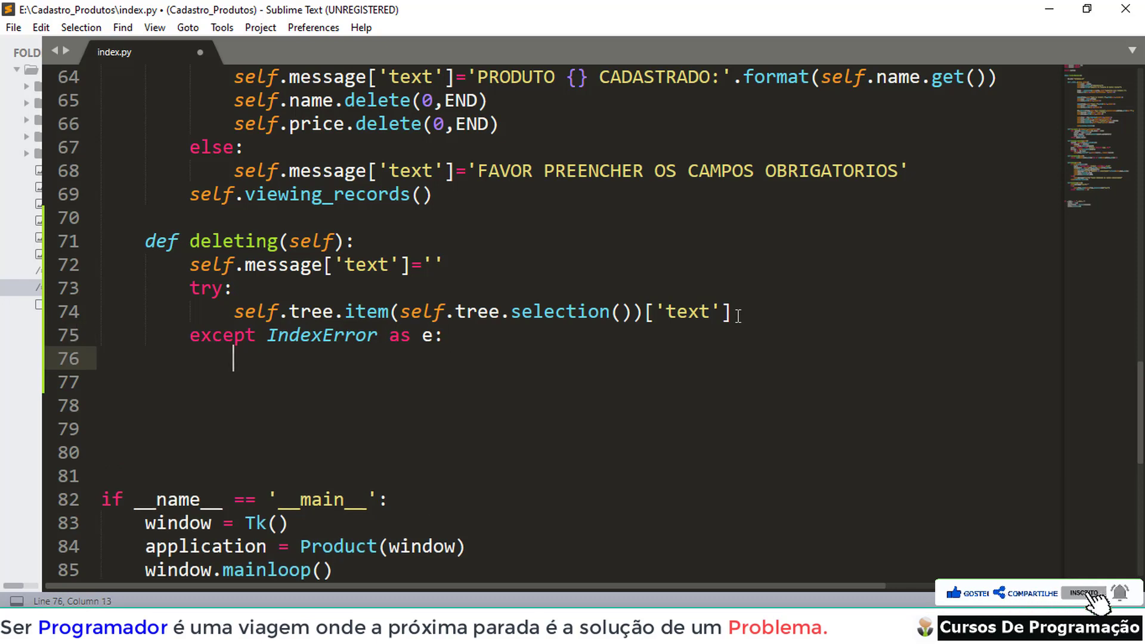
type("self.mess")
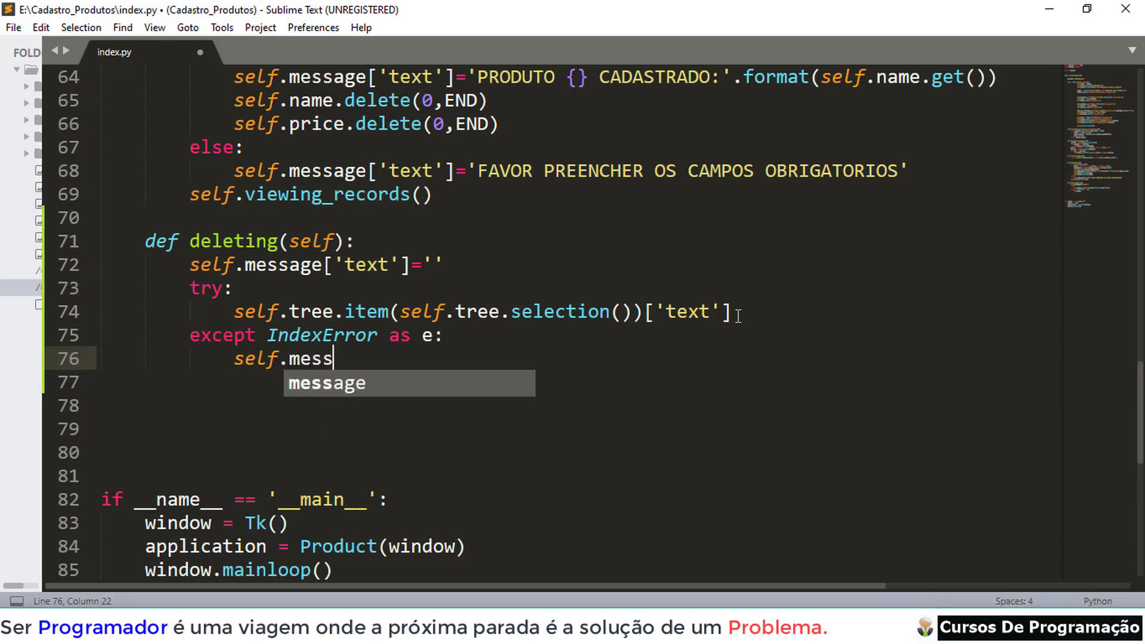
key("Tab")
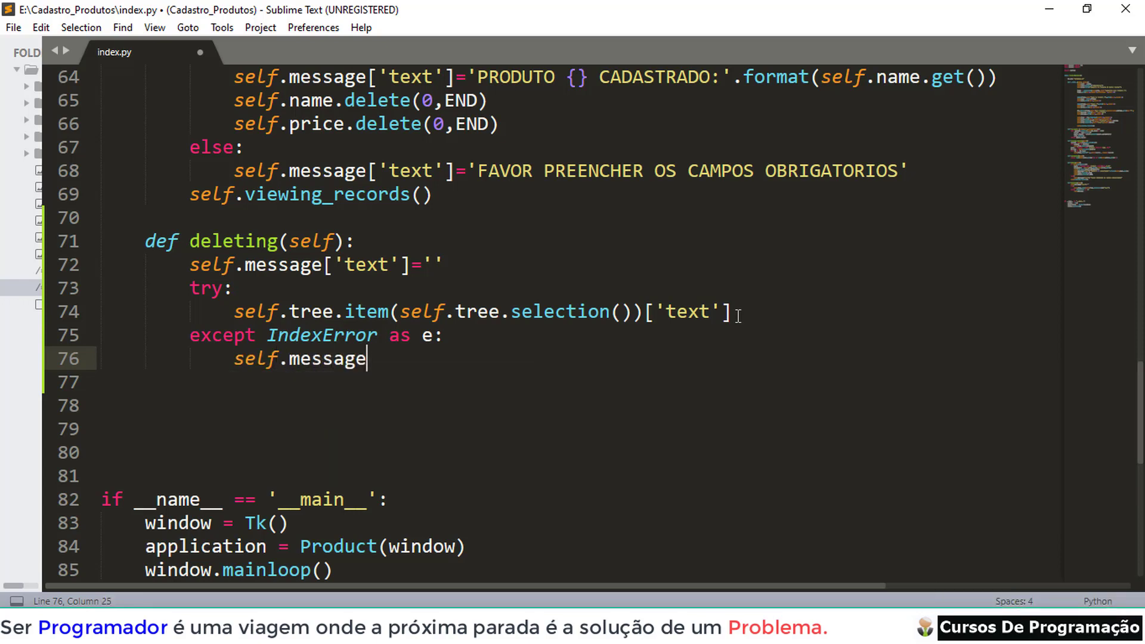
type("['")
type("te")
key("Tab")
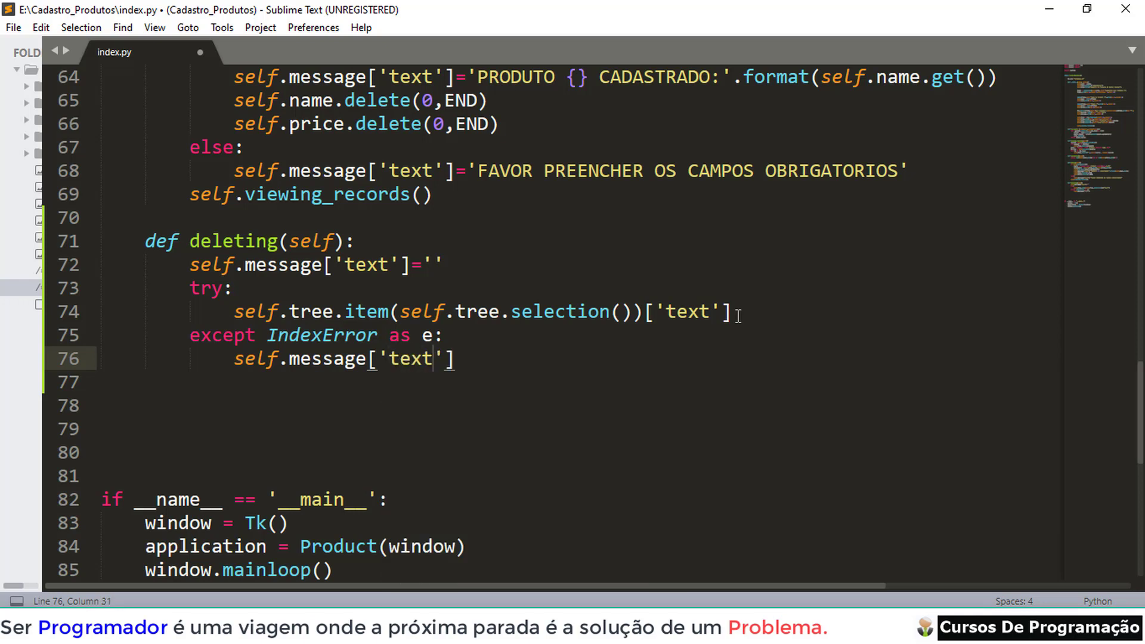
key("Right")
key("Right")
type("='")
type("FAVOR")
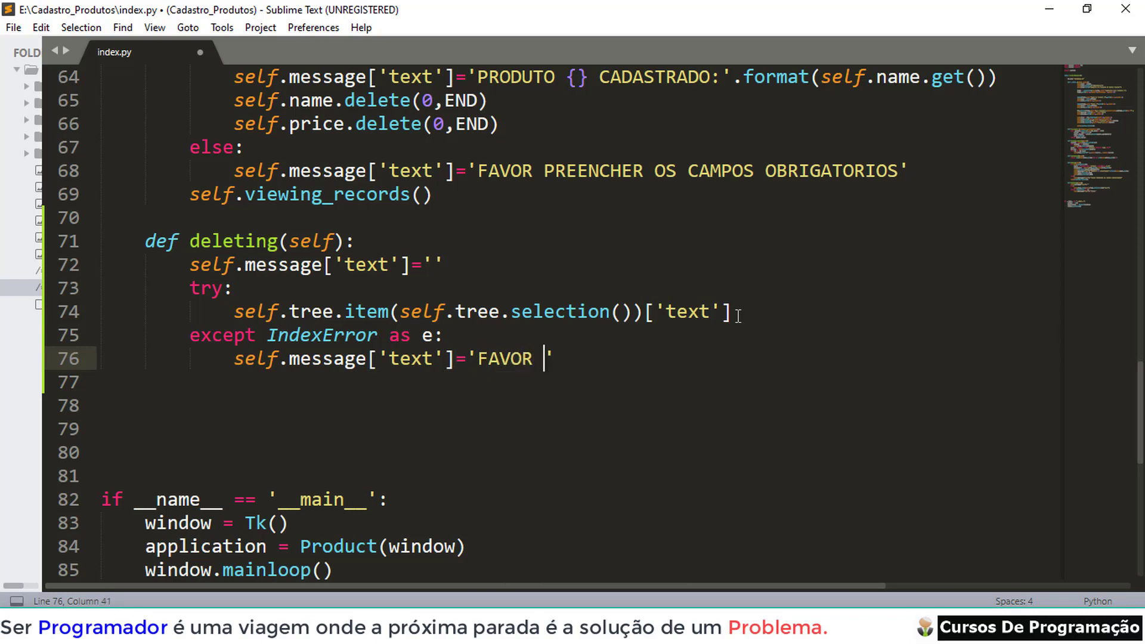
type(" SELECIONAR ")
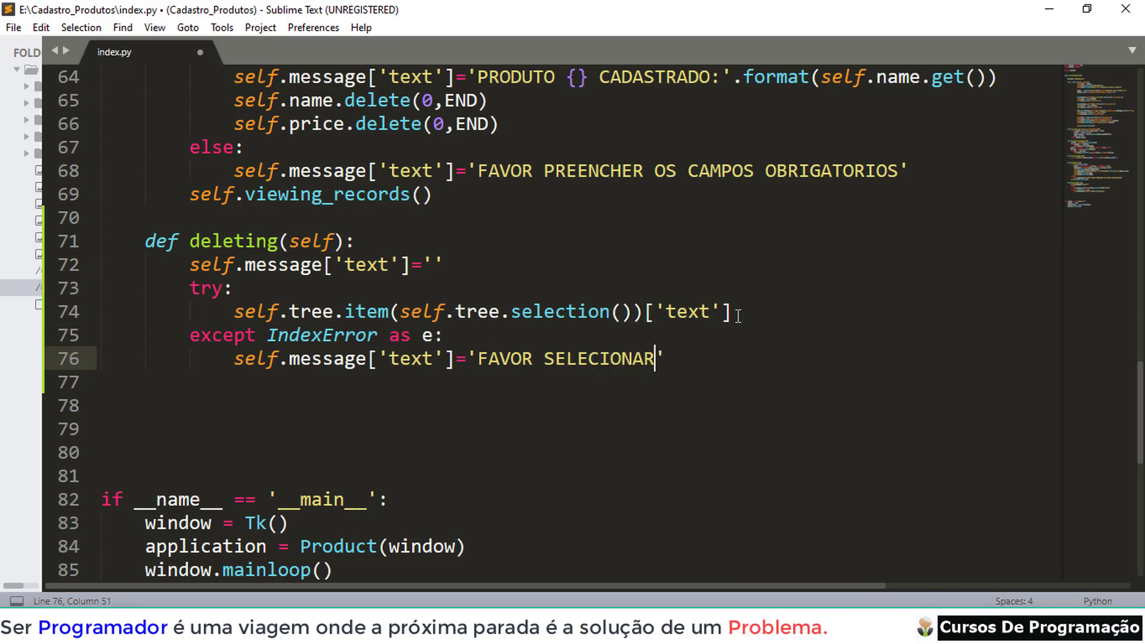
type("UM ITEM")
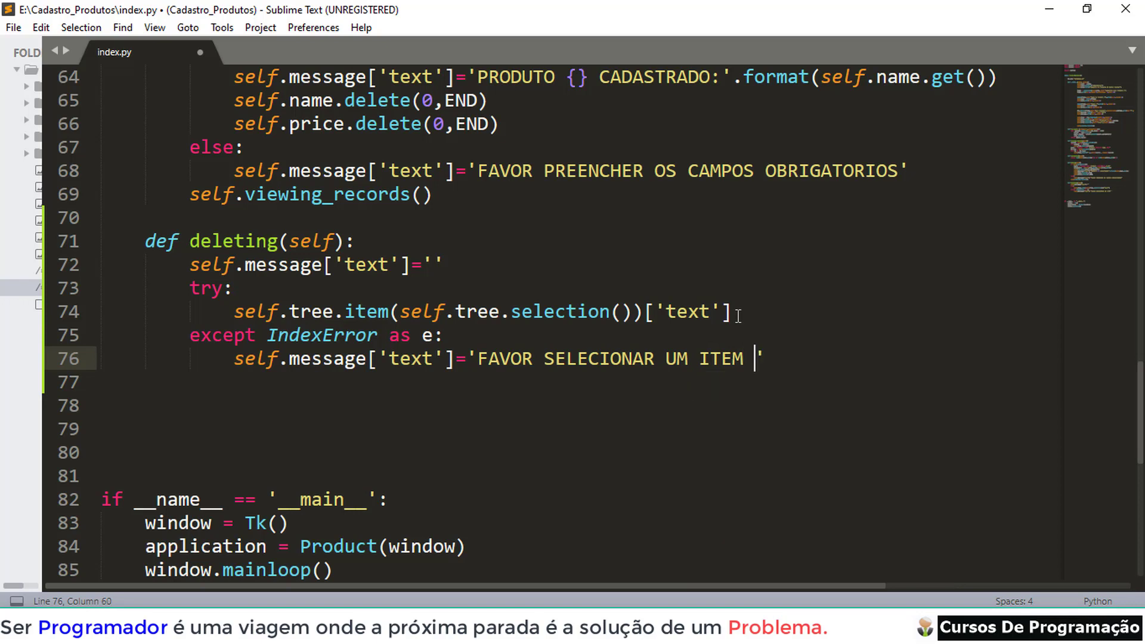
type(" CADASTRO PARA DELETAR:")
key("Return")
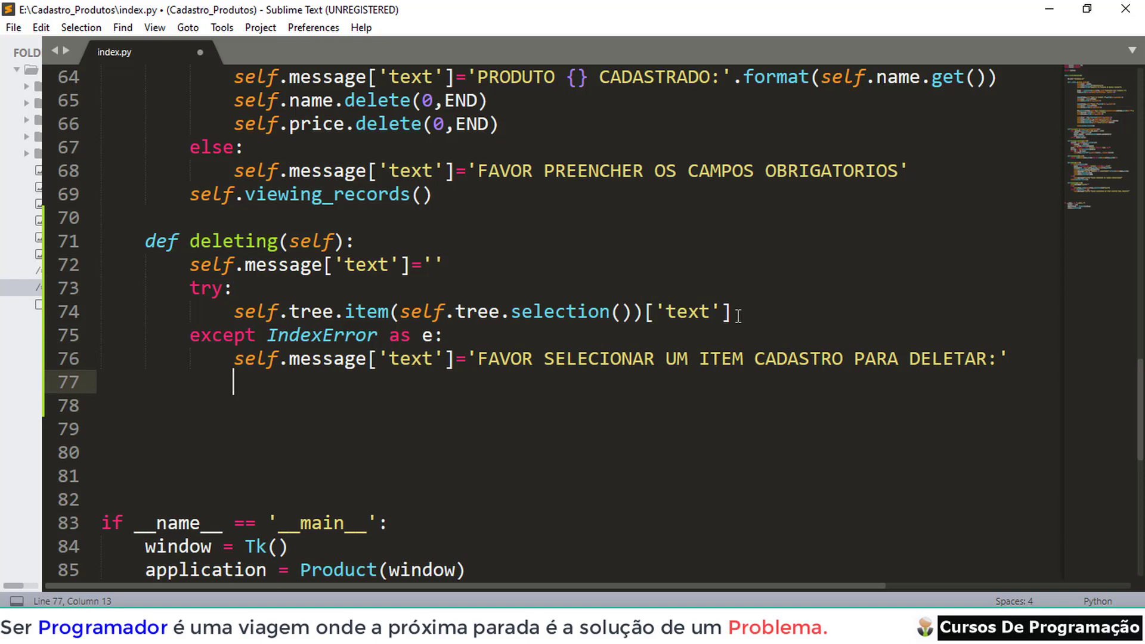
type("return")
key("Return")
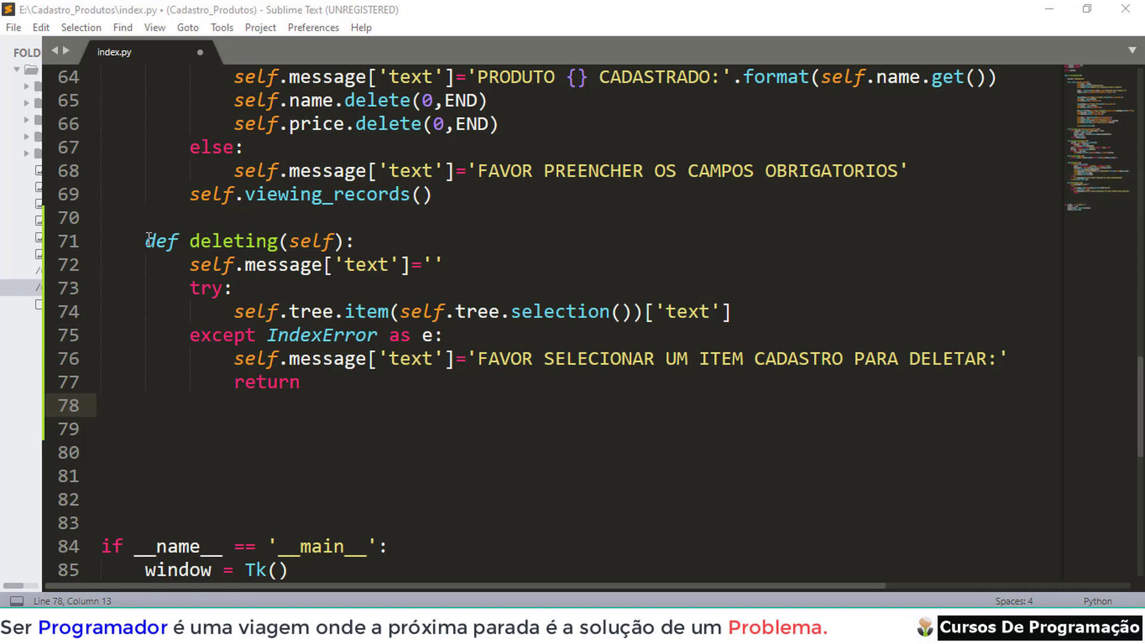
left_click_drag(183, 264, 451, 267)
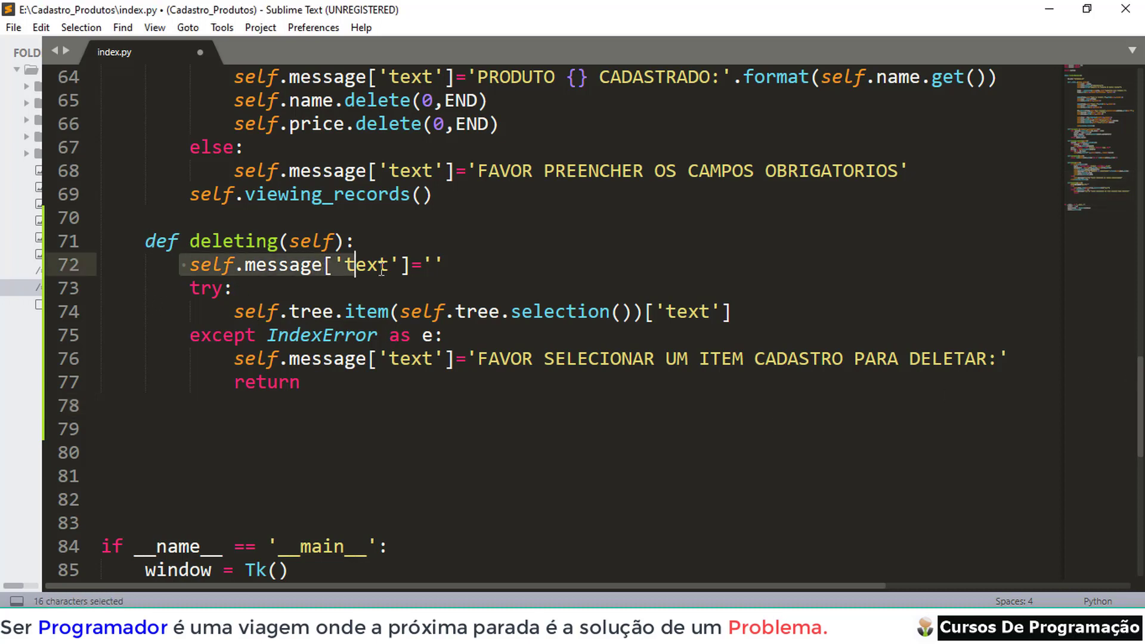
left_click(451, 267)
left_click_drag(189, 288, 736, 315)
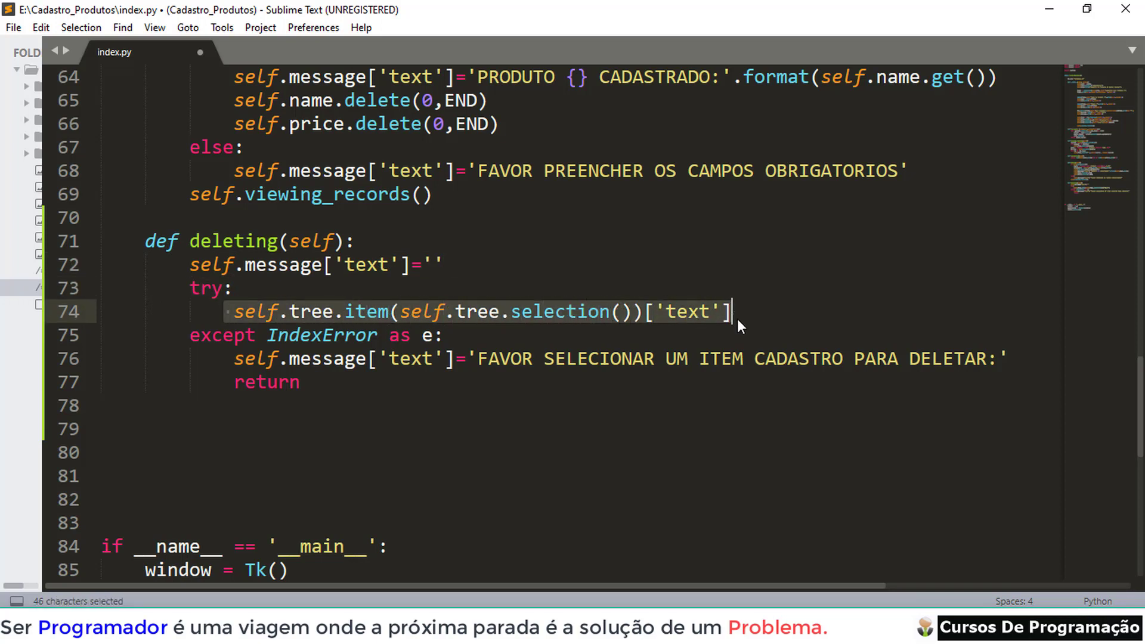
left_click(736, 315)
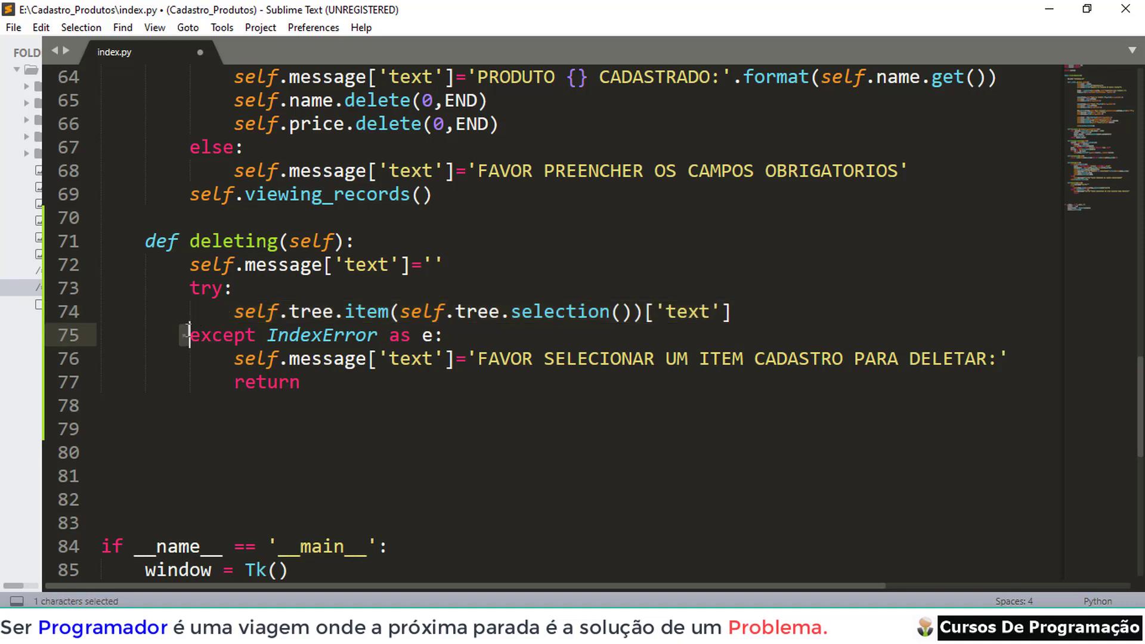
left_click_drag(180, 334, 306, 381)
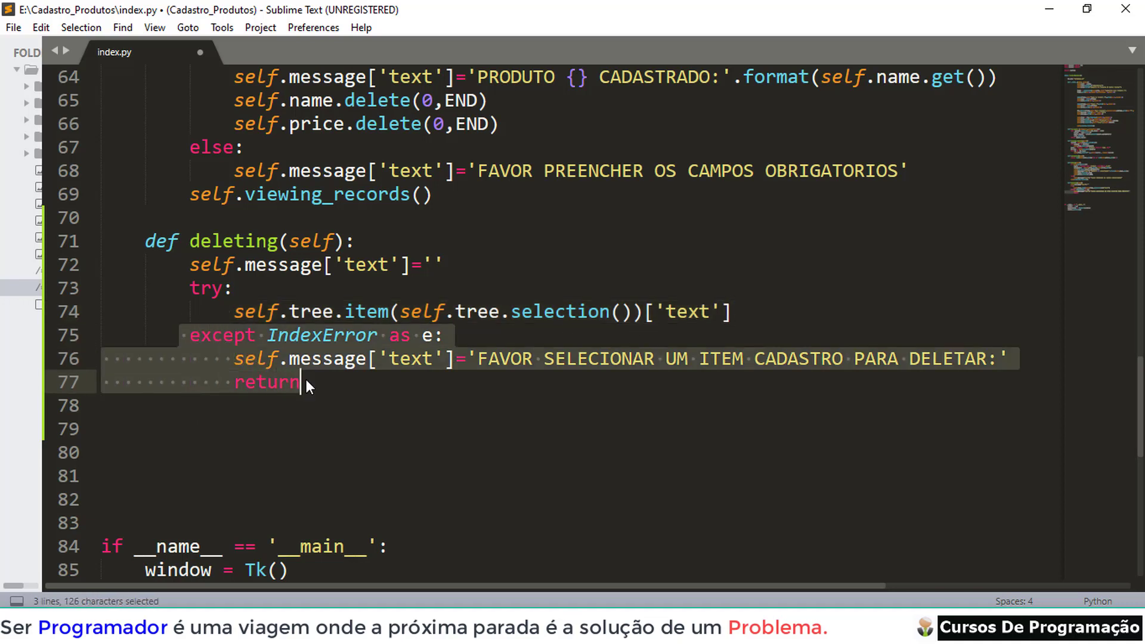
left_click(306, 381)
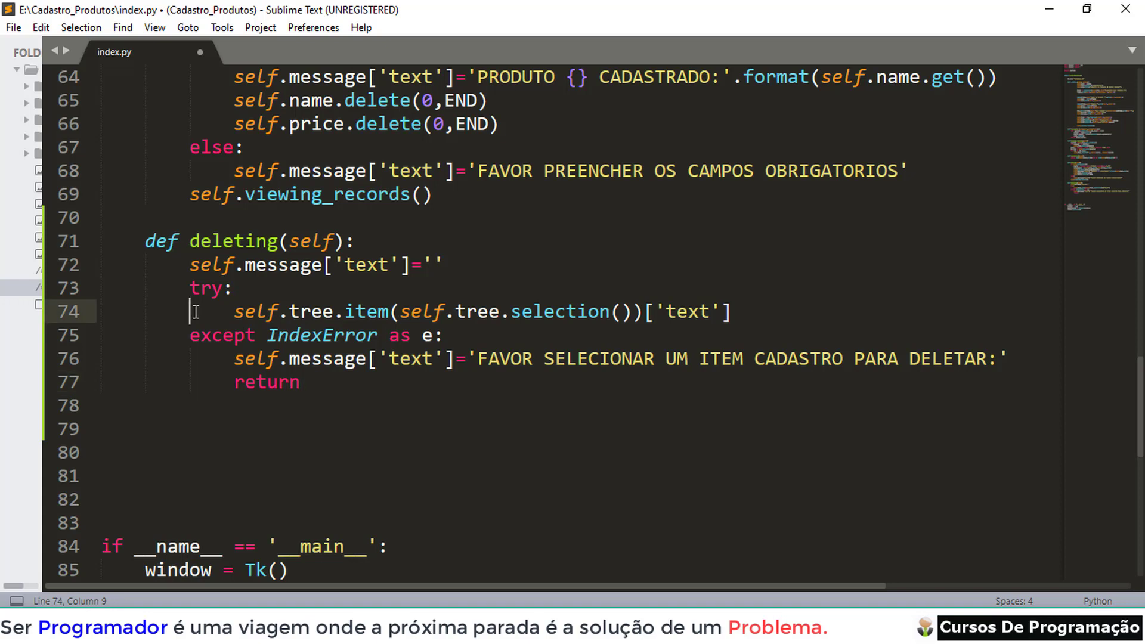
left_click_drag(192, 312, 557, 313)
left_click_drag(676, 324, 859, 326)
left_click(842, 313)
left_click(358, 383)
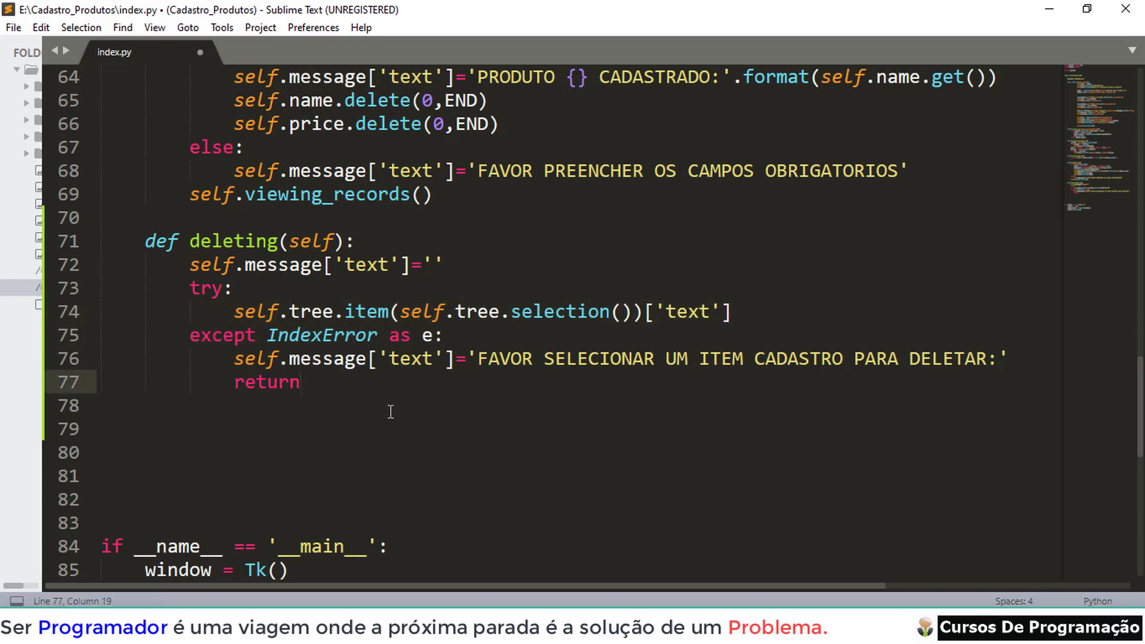
Paste self.message['text']='' after the except block and start a name line below.
key("Return")
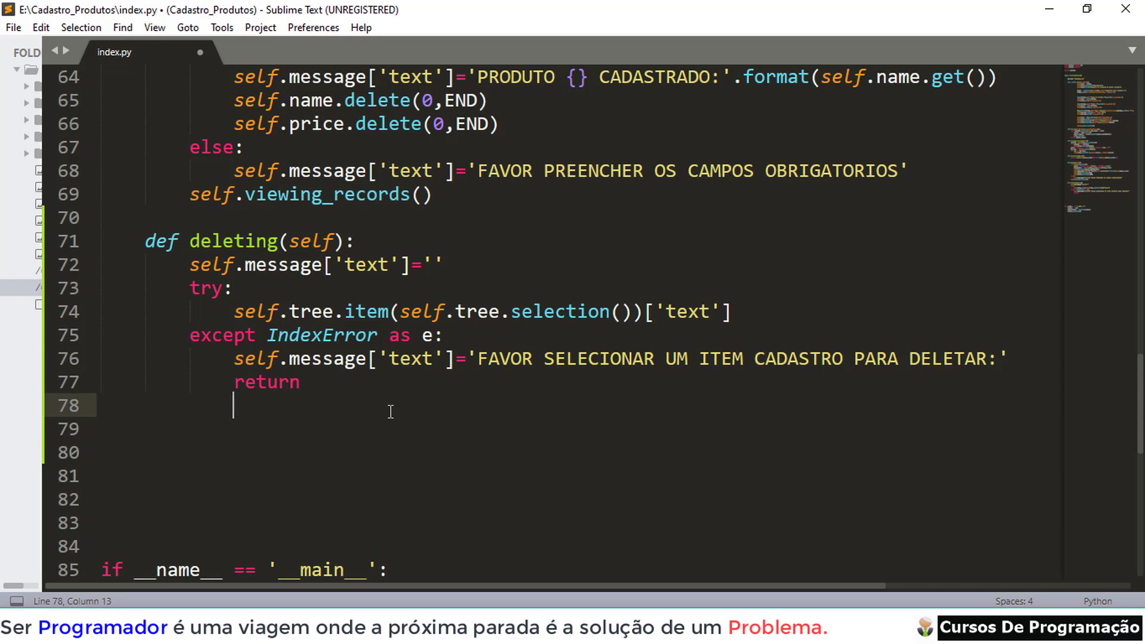
type("self,")
key("BackSpace")
type(".mes")
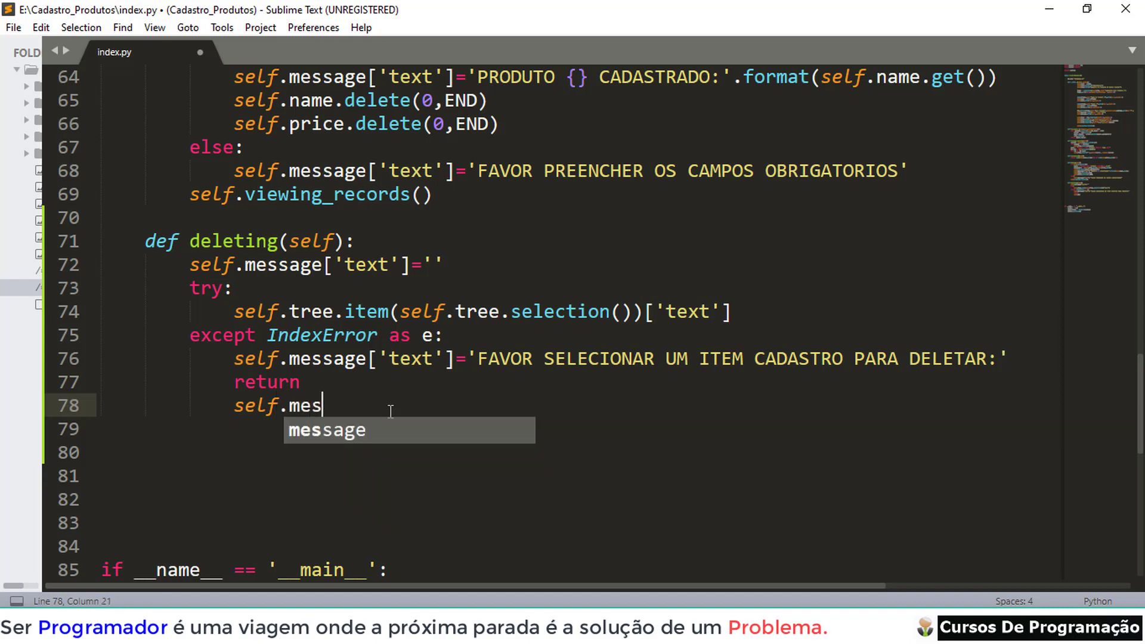
key("Return")
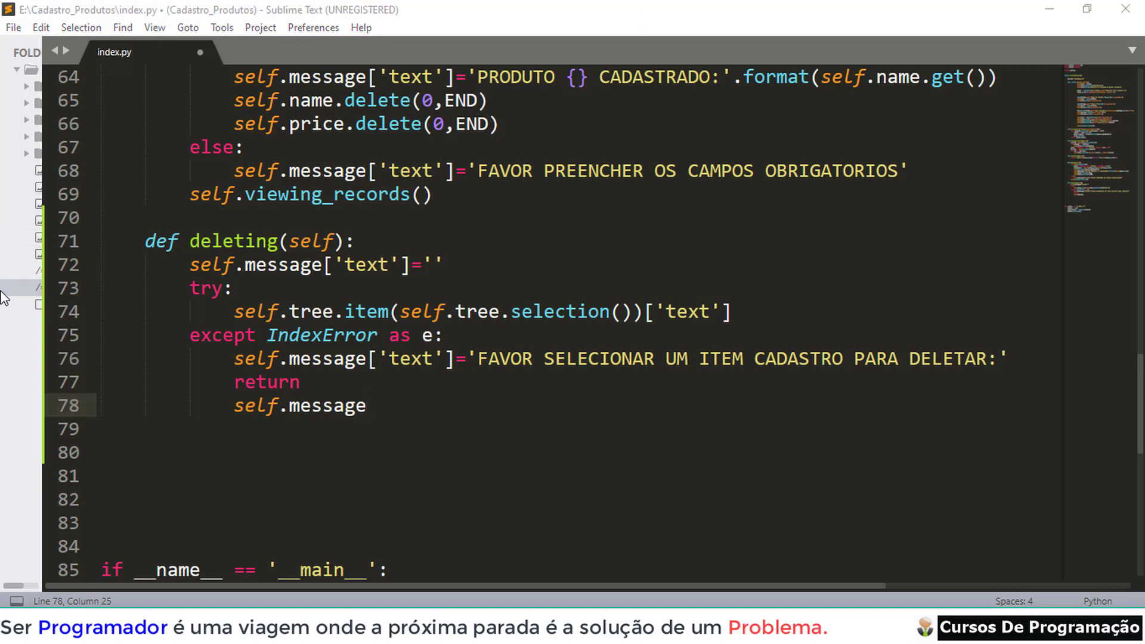
left_click_drag(185, 265, 473, 273)
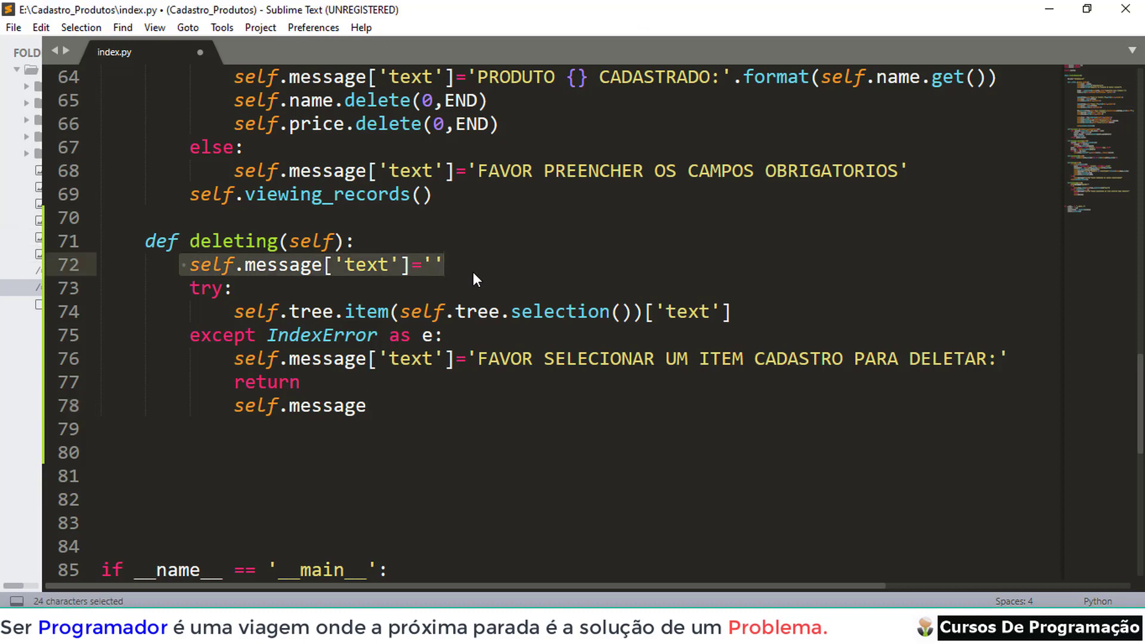
key("ctrl+c")
mouse_move(287, 405)
left_mouse_down()
mouse_move(229, 410)
mouse_move(364, 413)
left_mouse_up()
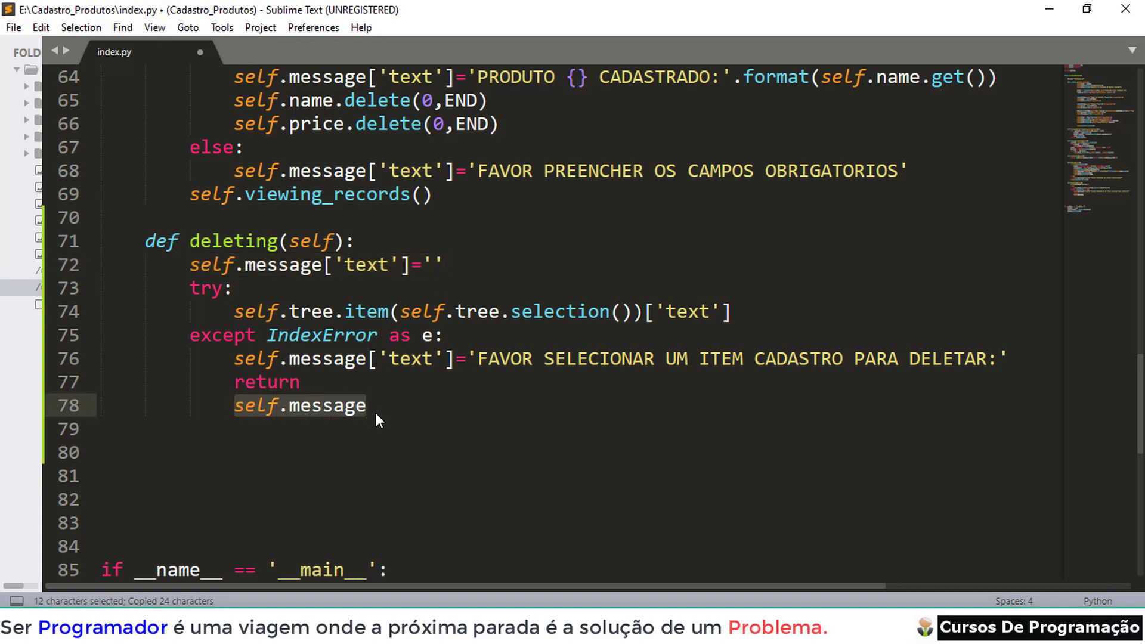
key("ctrl+v")
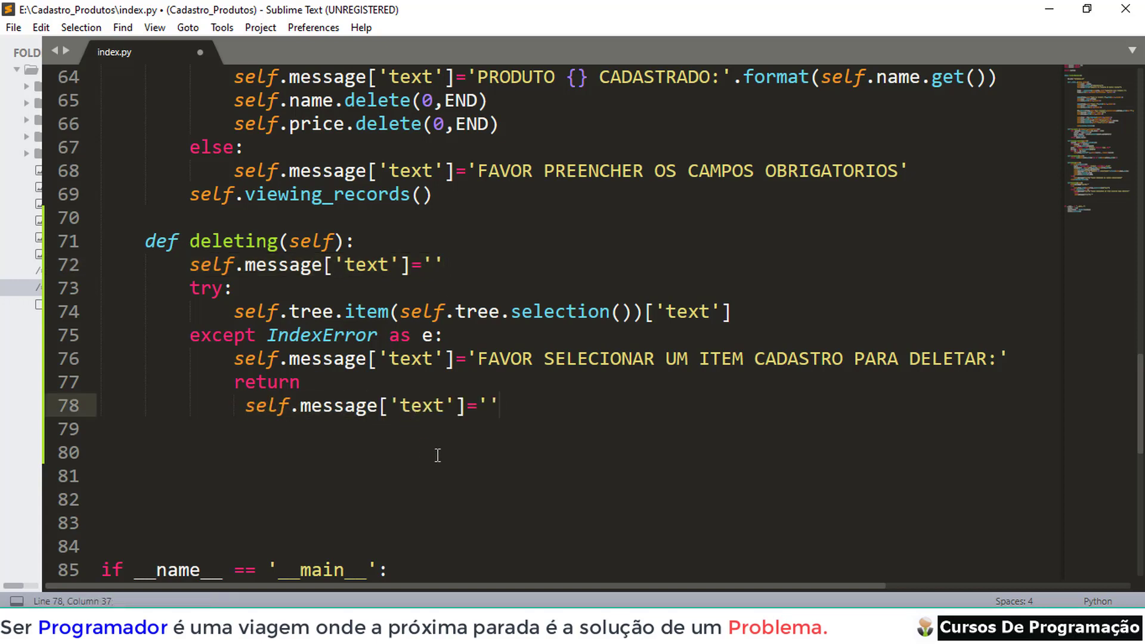
key("Return")
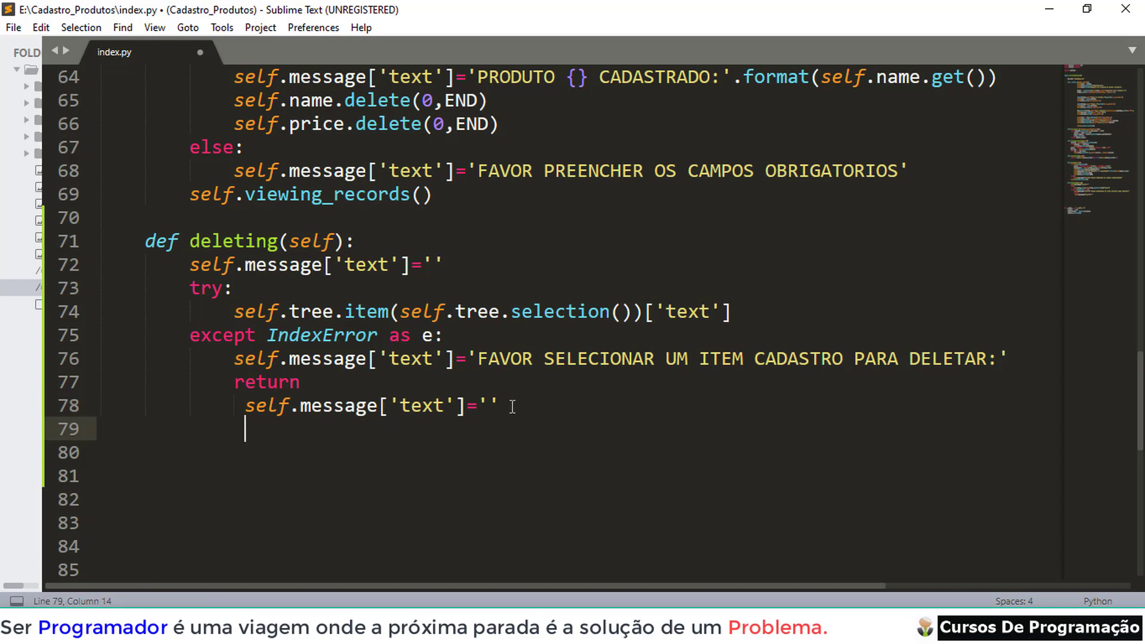
type("nam")
Make line 79 read name= self.tree.item(self.tree.selection())['text'] by pasting the lookup.
key("Return")
type("name=s")
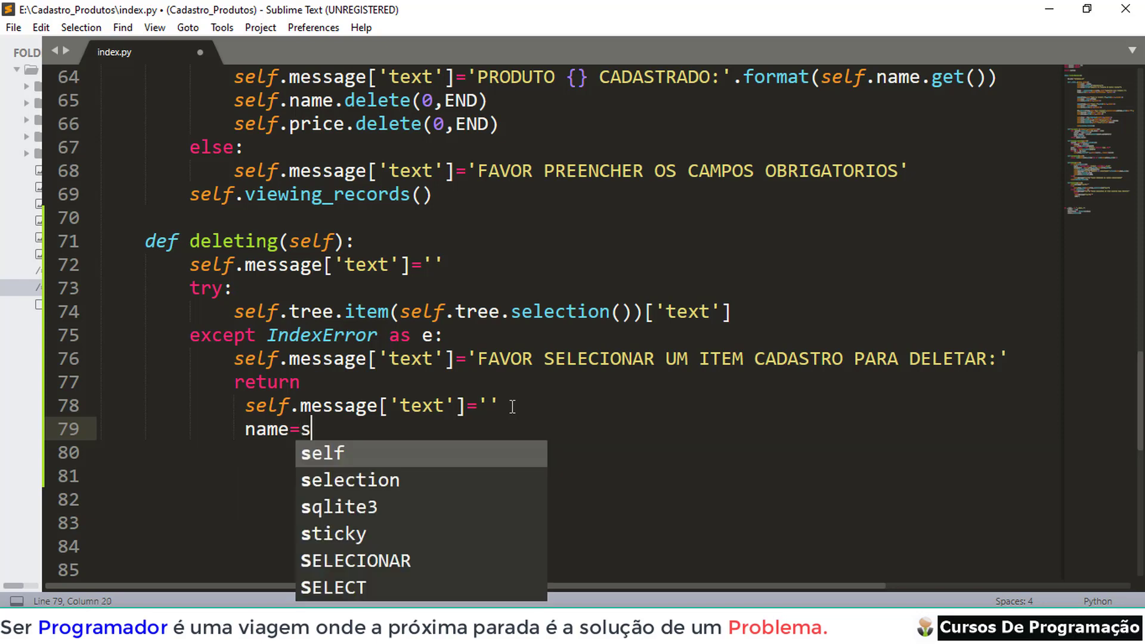
type("elf.tre")
key("Return")
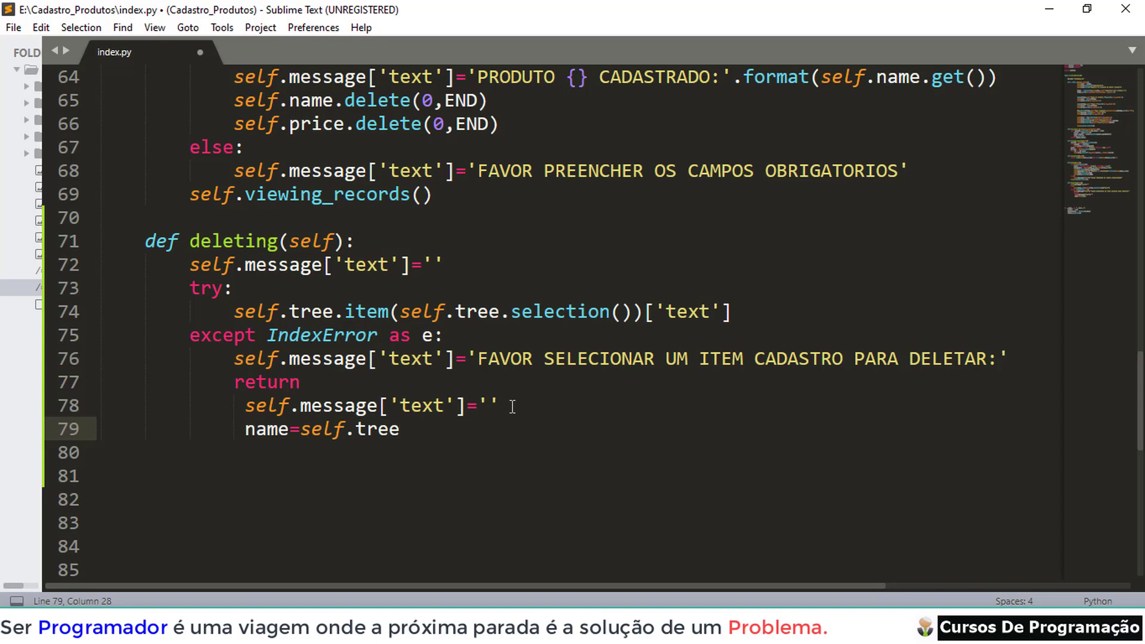
type(".tem")
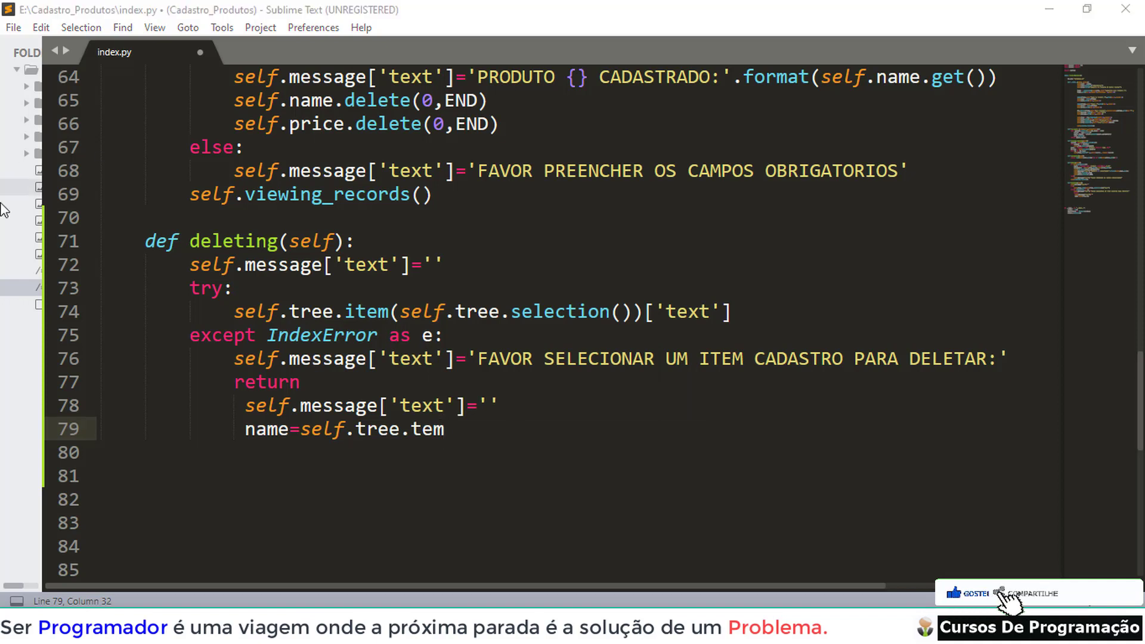
left_click_drag(224, 312, 744, 315)
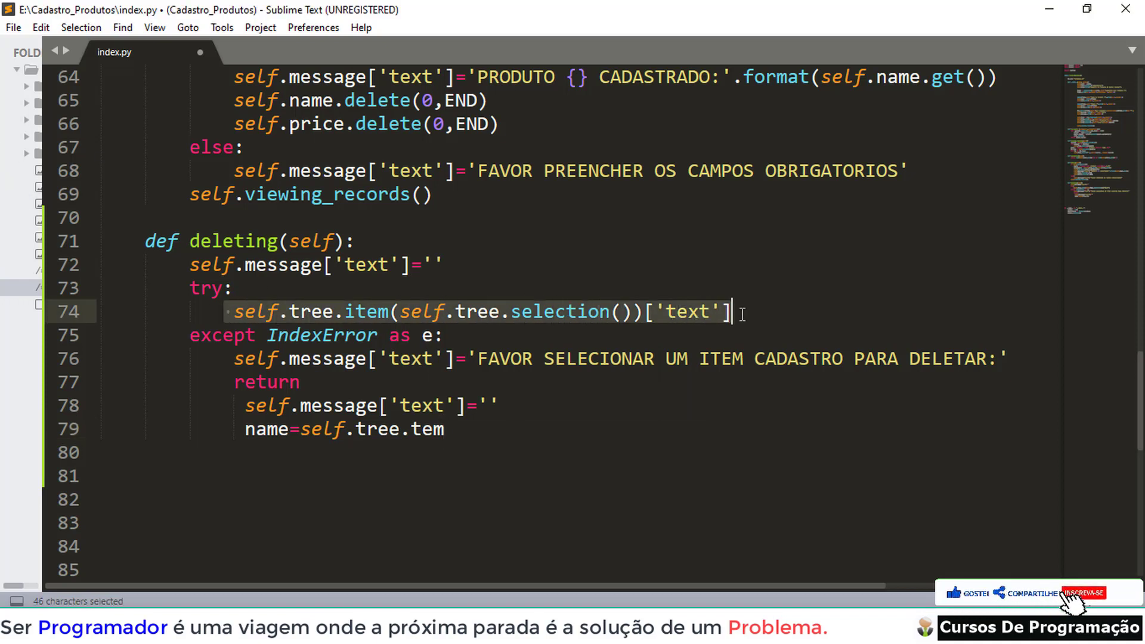
key("ctrl+c")
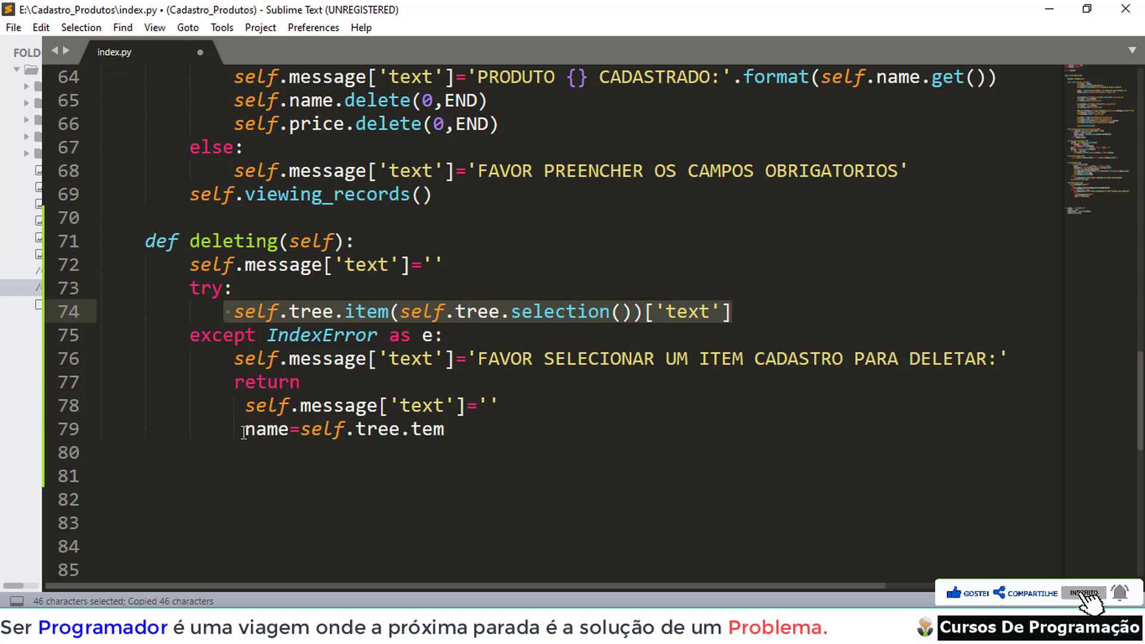
left_click_drag(243, 433, 457, 432)
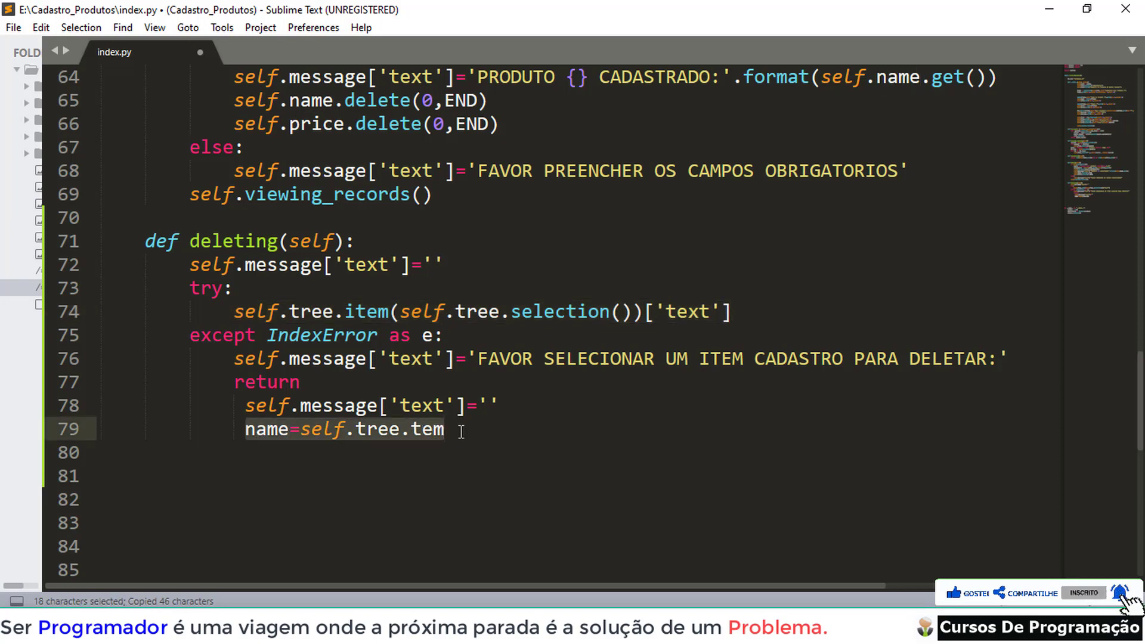
left_click(461, 431)
left_click_drag(303, 430, 467, 436)
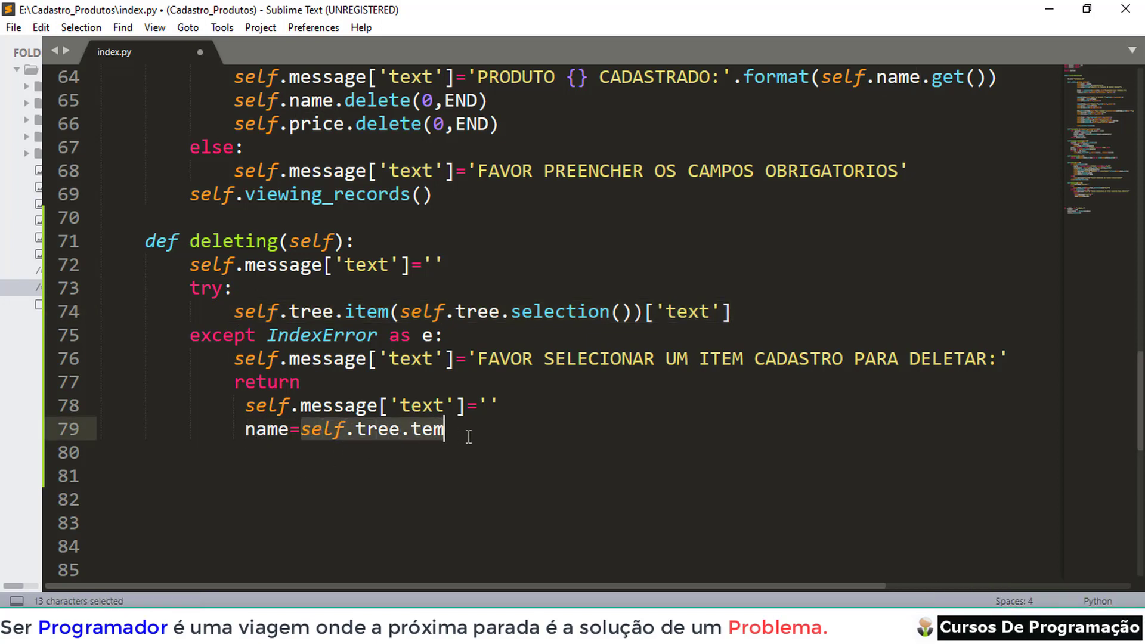
key("ctrl+v")
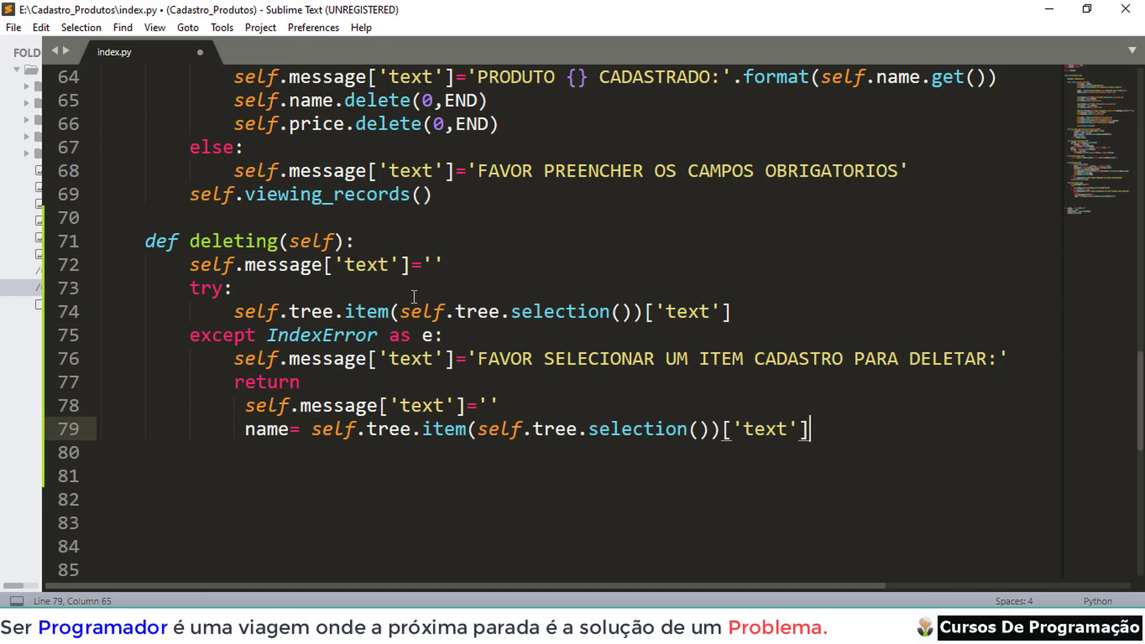
Highlight the try item lookup and the except block to review them.
mouse_move(190, 263)
left_mouse_down()
mouse_move(251, 286)
mouse_move(728, 312)
left_mouse_up()
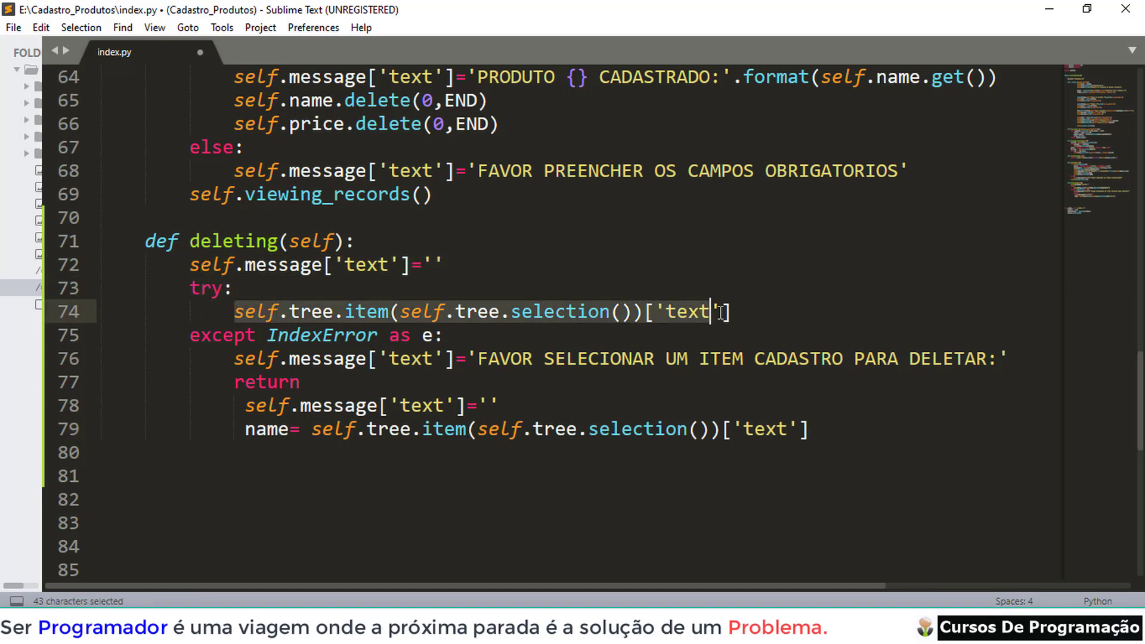
left_click(191, 338)
left_click_drag(194, 340, 305, 385)
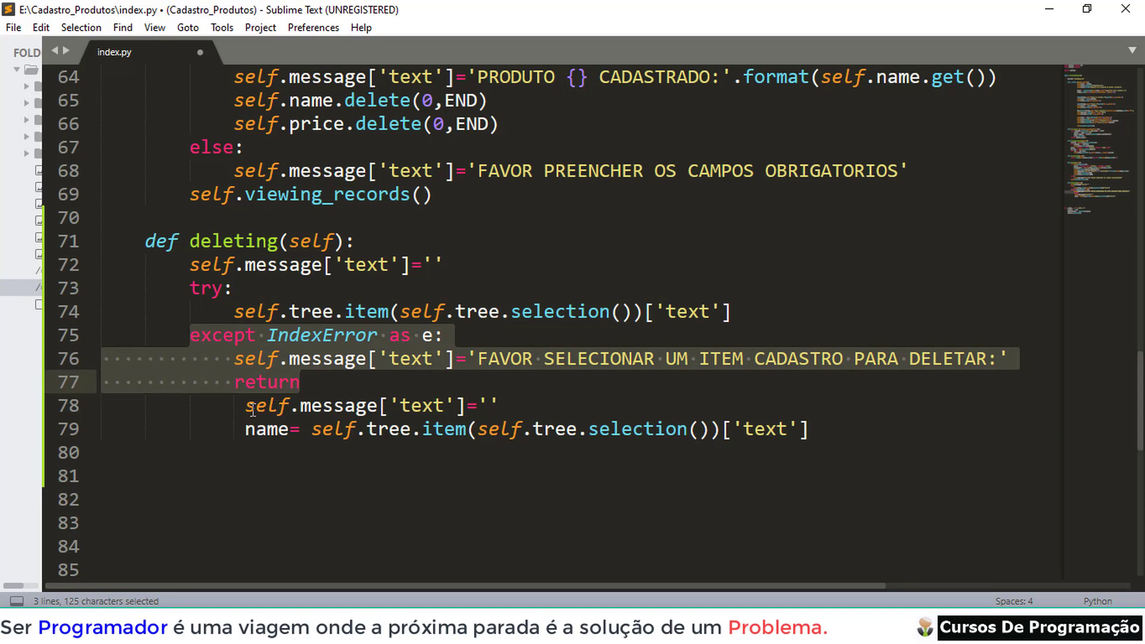
Fix spacing in name = self.tree.item(...)['text'] on line 79 and move to its end.
left_click_drag(247, 411, 392, 430)
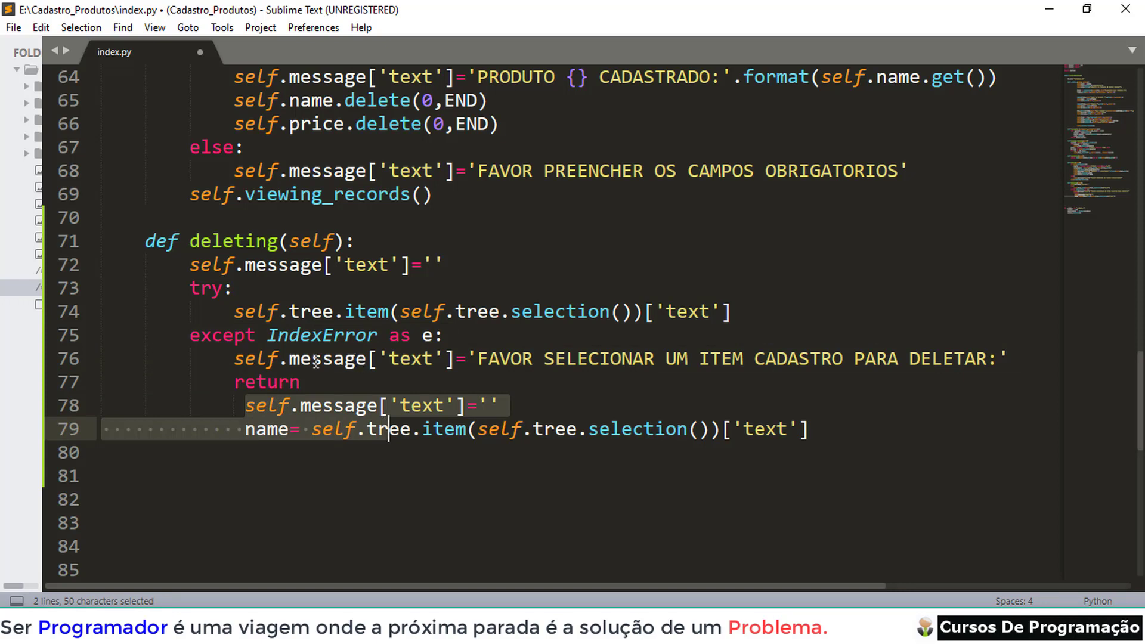
left_click(311, 445)
left_click(248, 430)
left_click(288, 428)
left_click_drag(246, 429, 279, 431)
left_click_drag(235, 312, 776, 336)
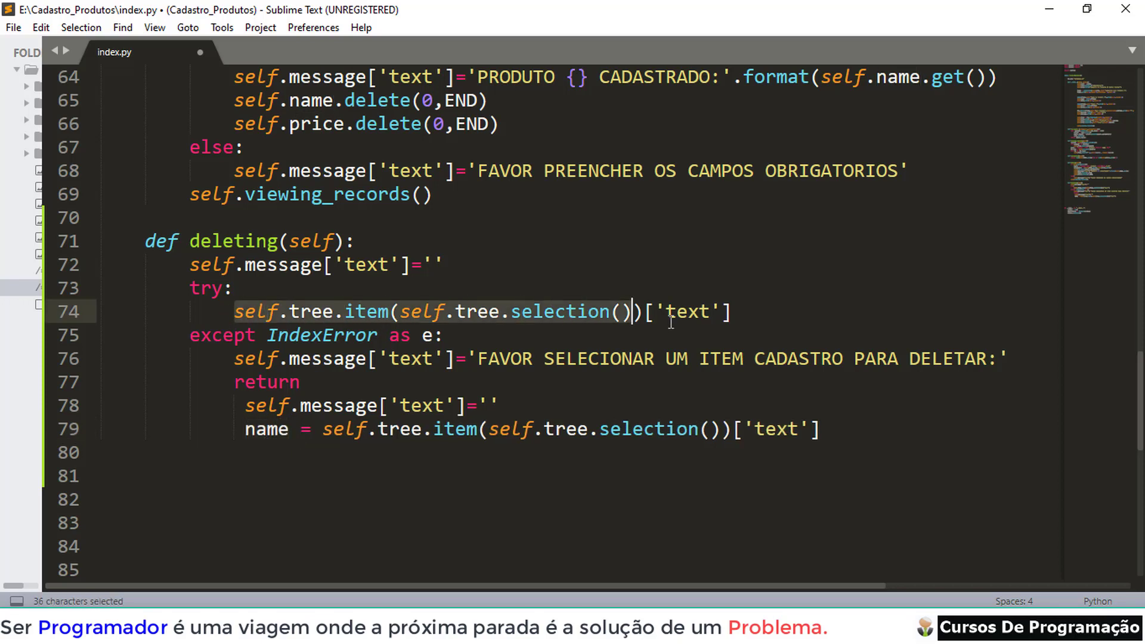
left_click_drag(224, 430, 843, 443)
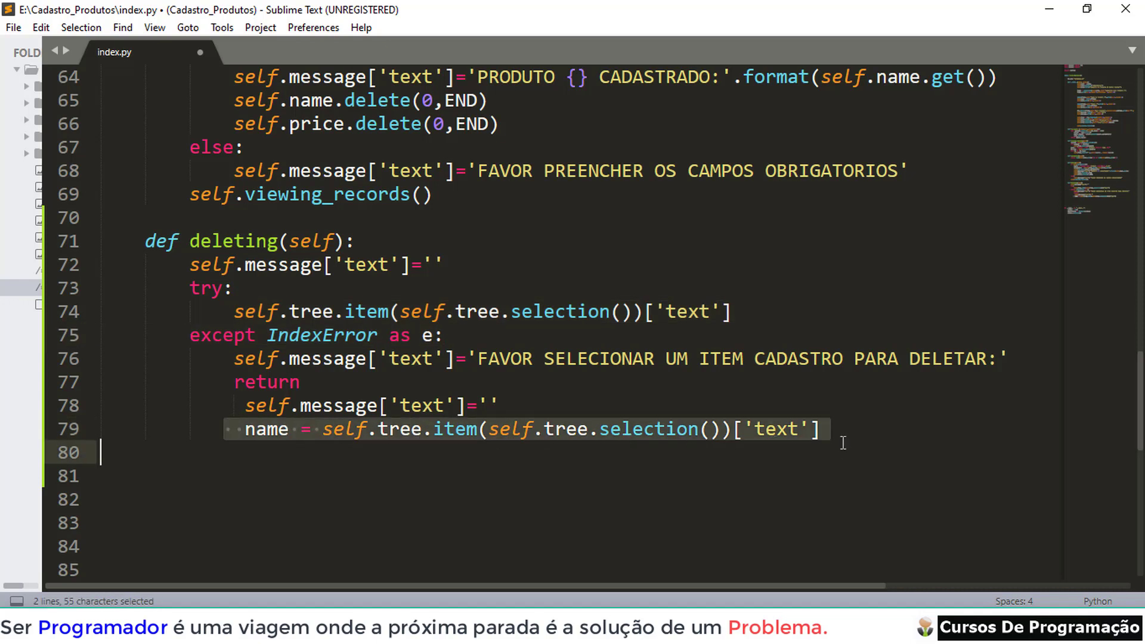
left_click(821, 431)
Add query='DELETE FROM product WHERE name=?' on line 80 beneath the name assignment.
key("Return")
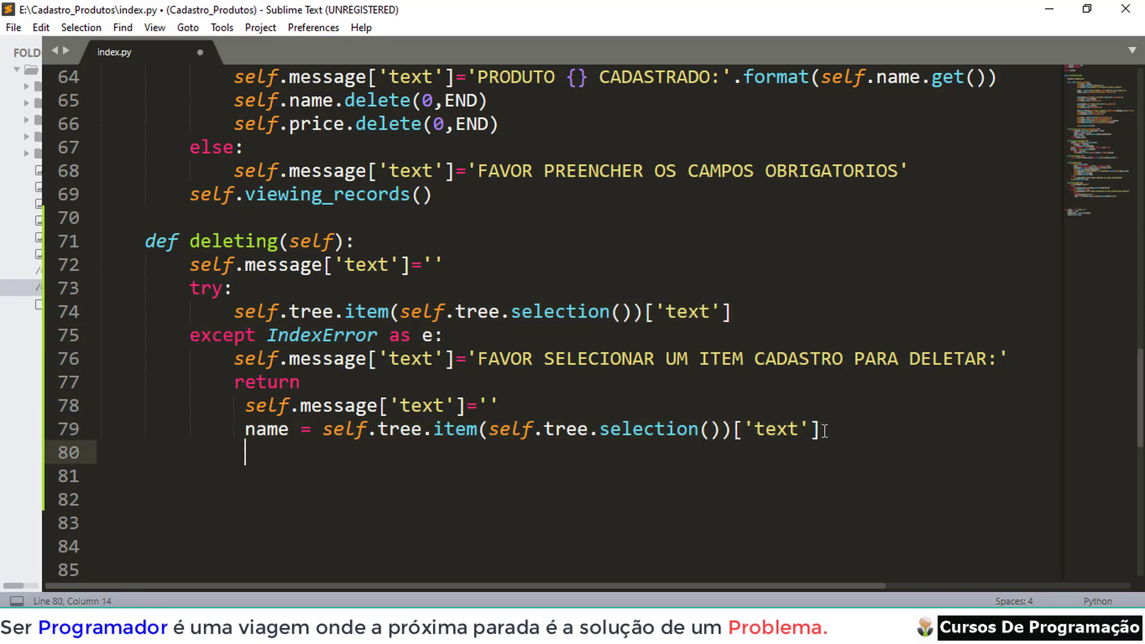
type("query")
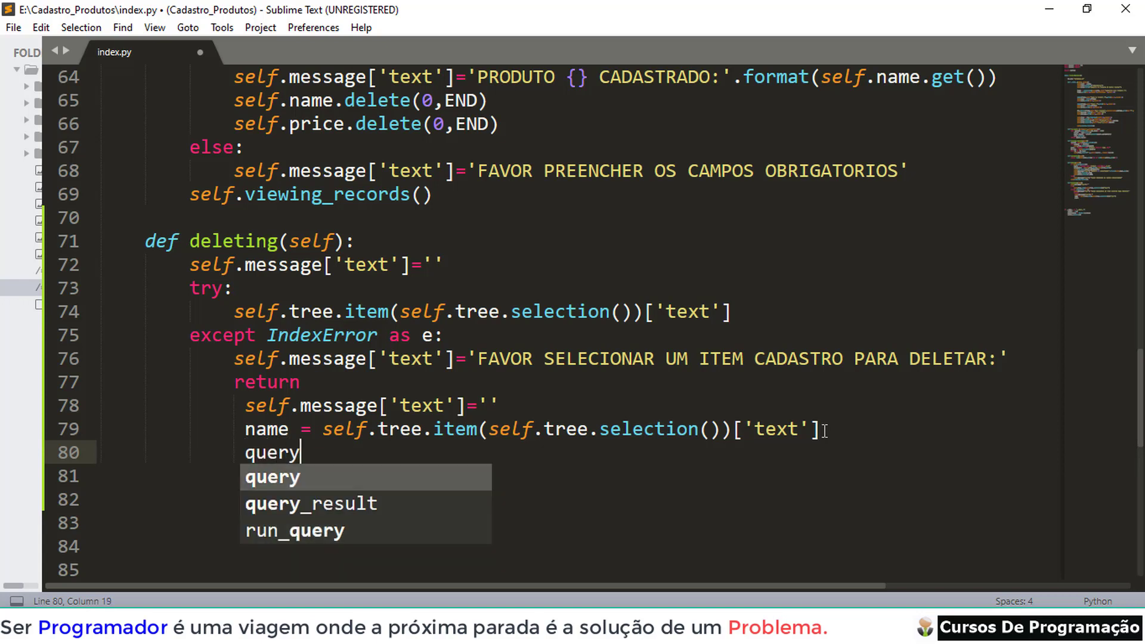
key("Escape")
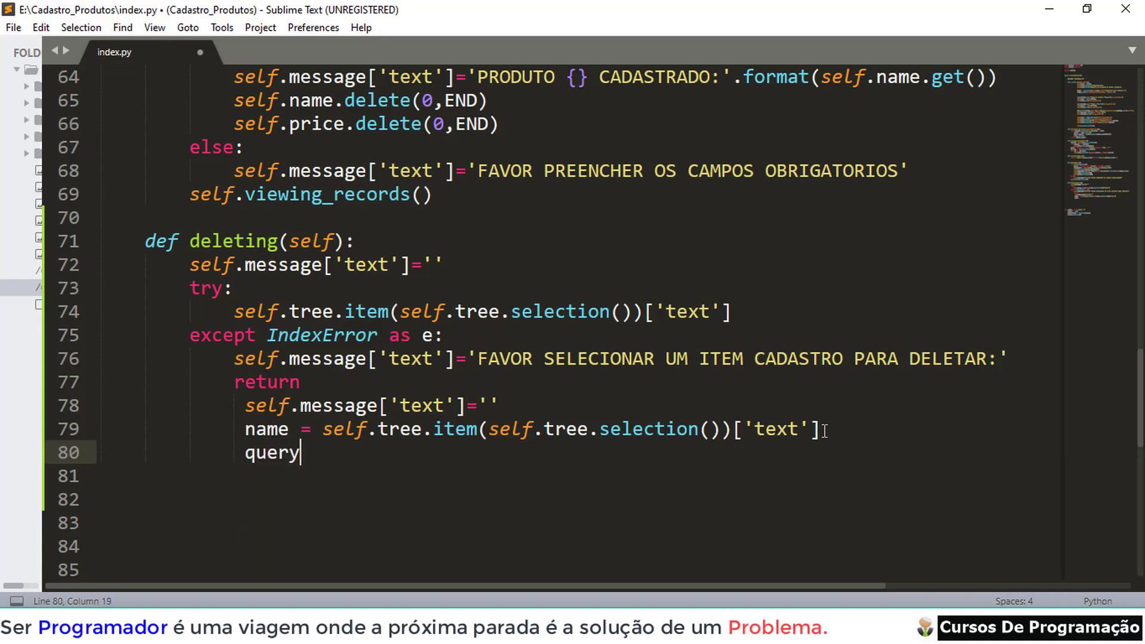
type("=")
type("'")
type("DELETE F")
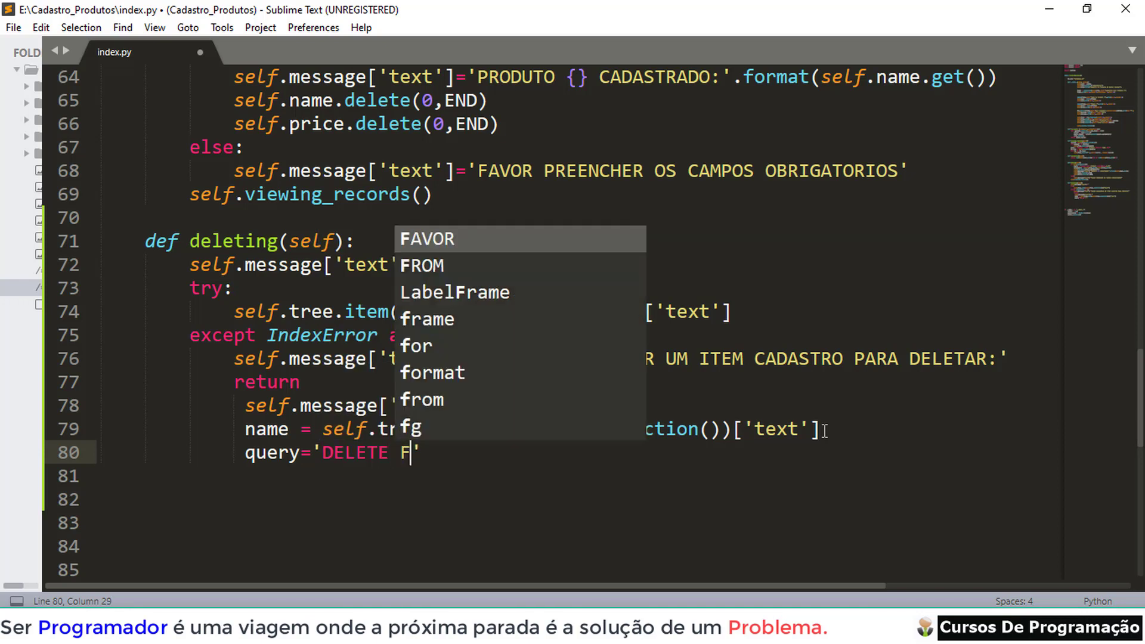
type("ROM")
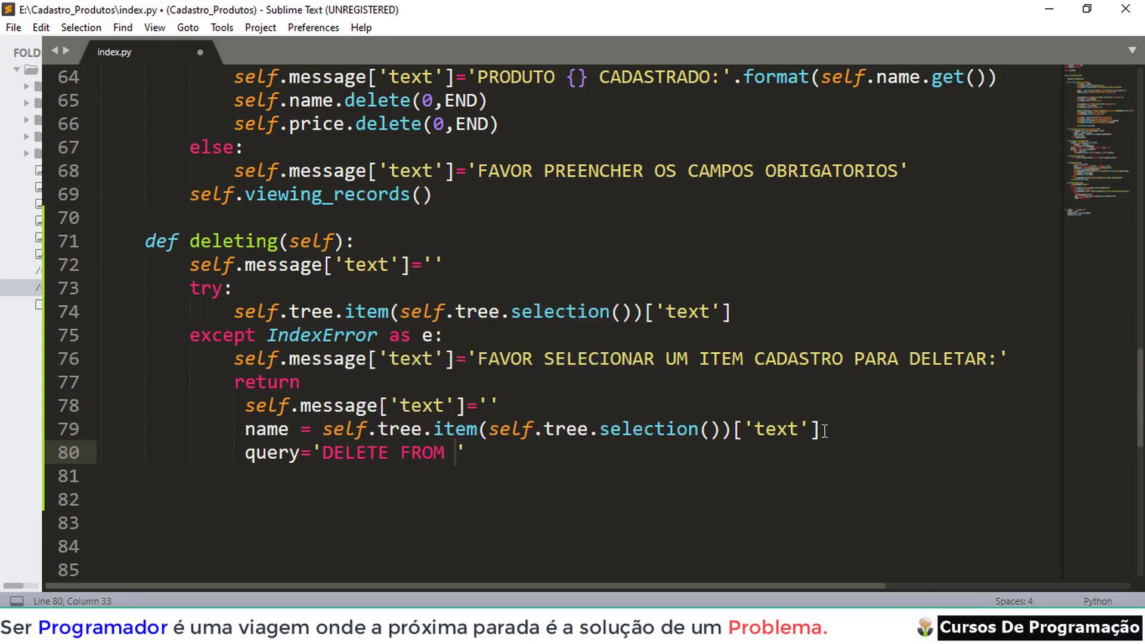
type(" product")
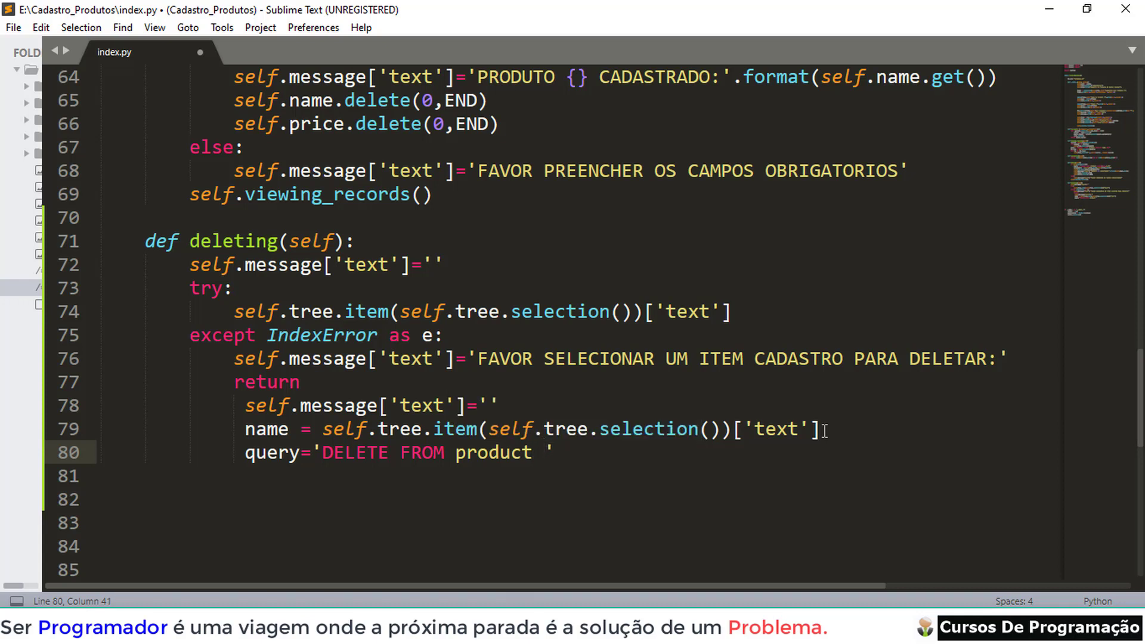
type("WHERE")
type(" name")
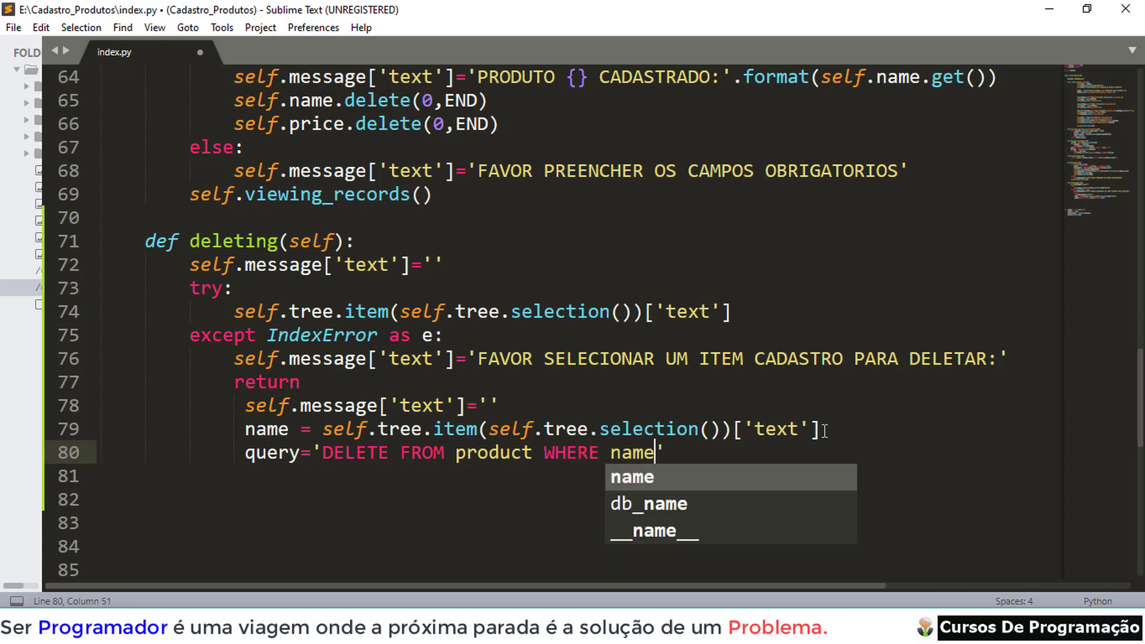
type("=")
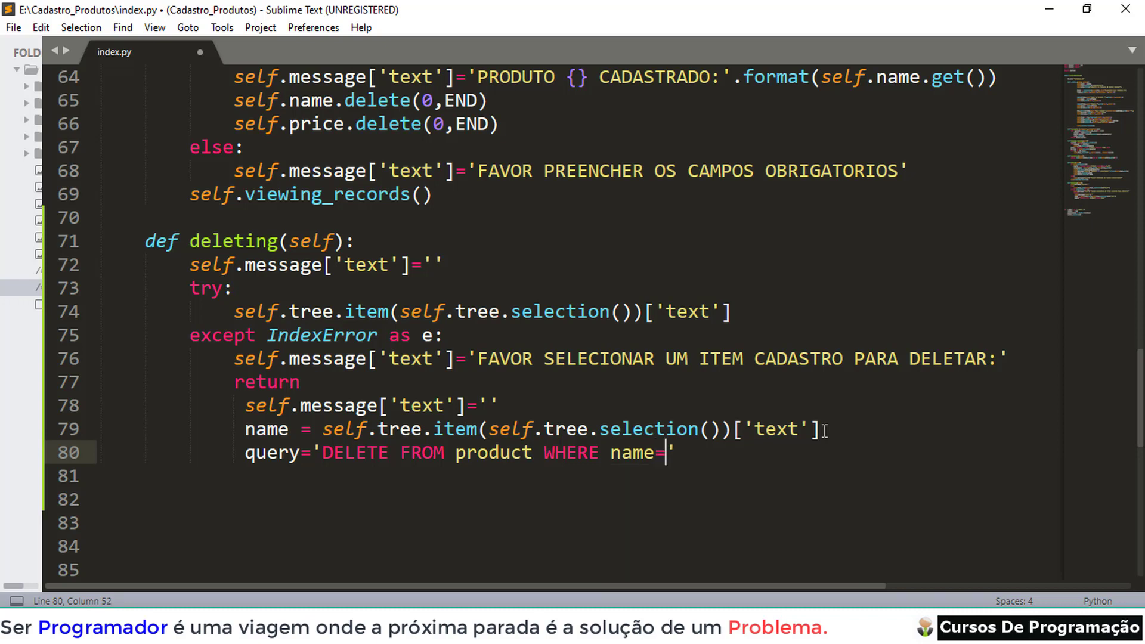
type("?")
key("Right")
key("Return")
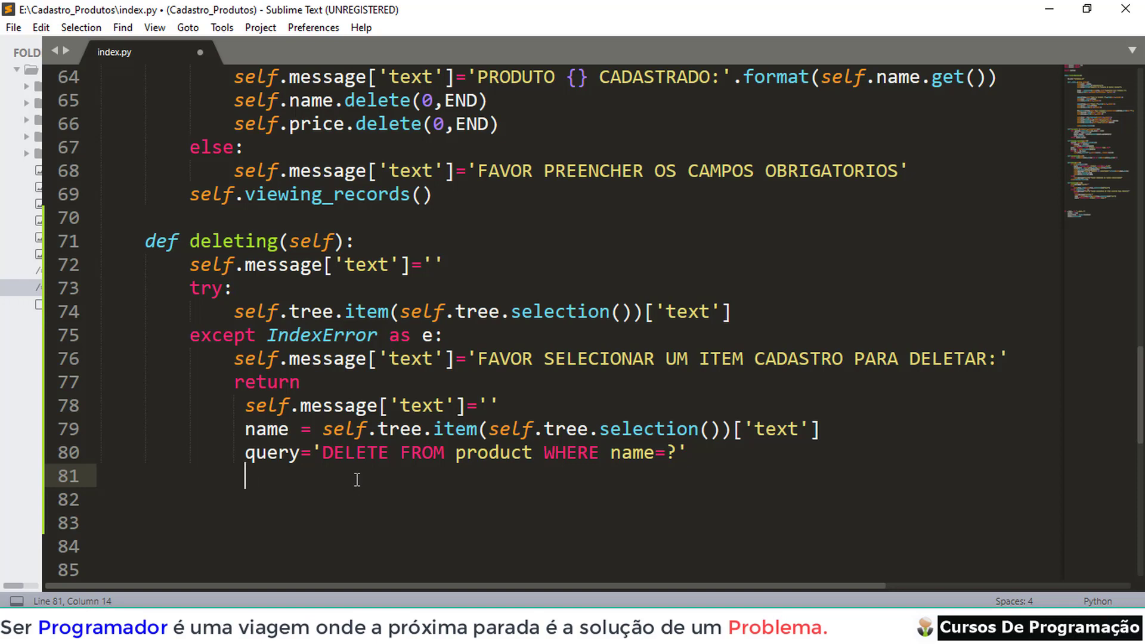
type("self.")
type("run")
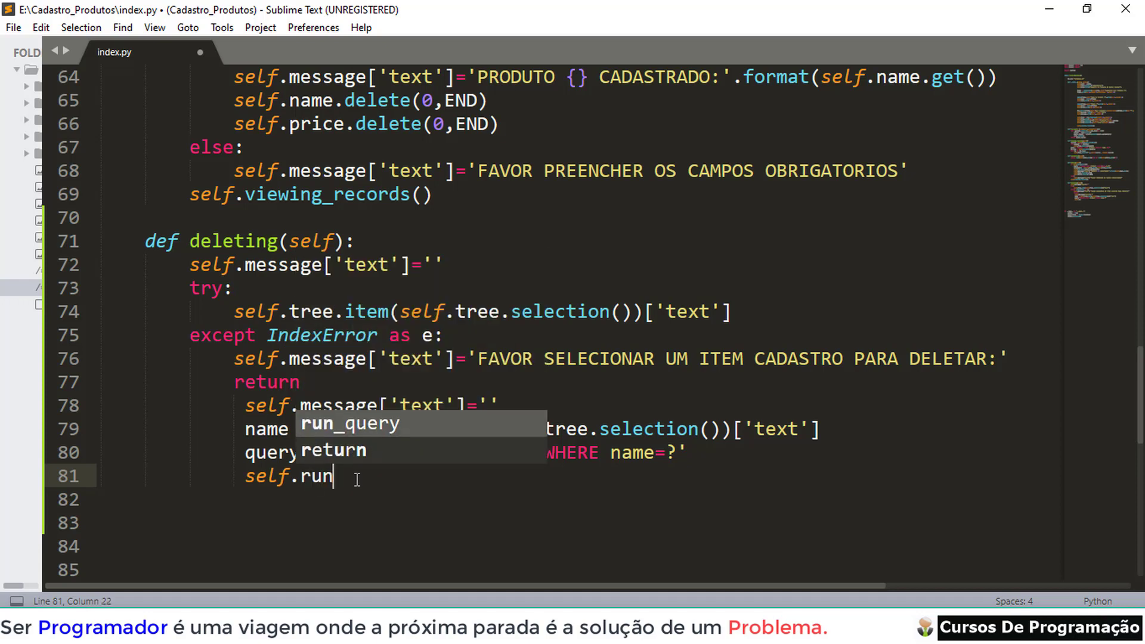
Add self.run_query(query,(name,)) on line 81 to execute the delete with the product name.
key("Return")
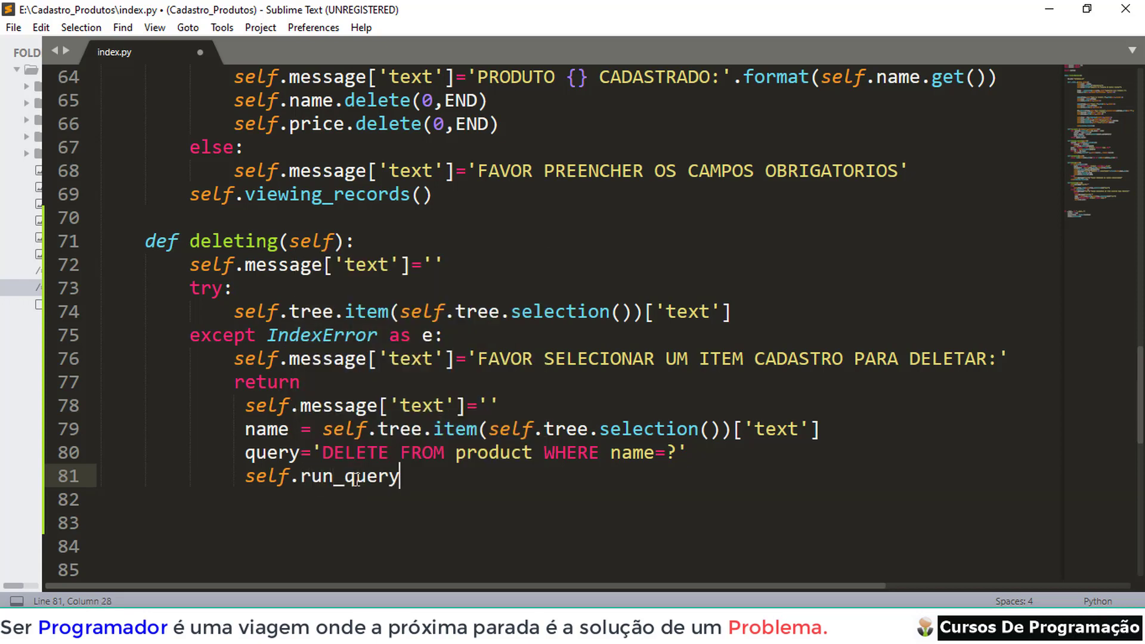
type("(")
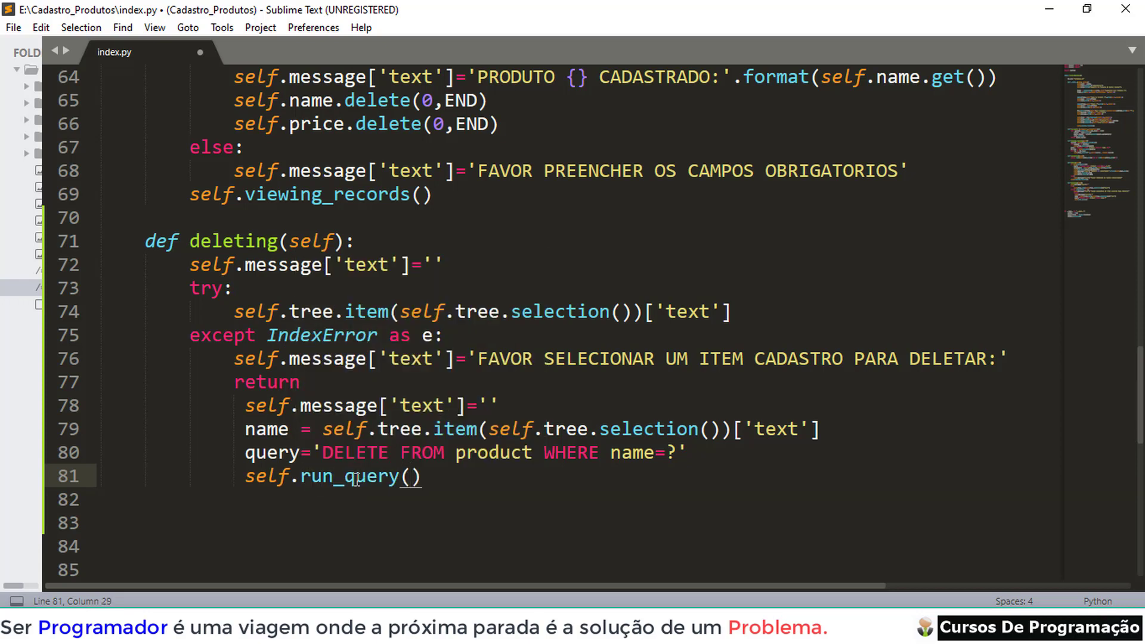
type("que")
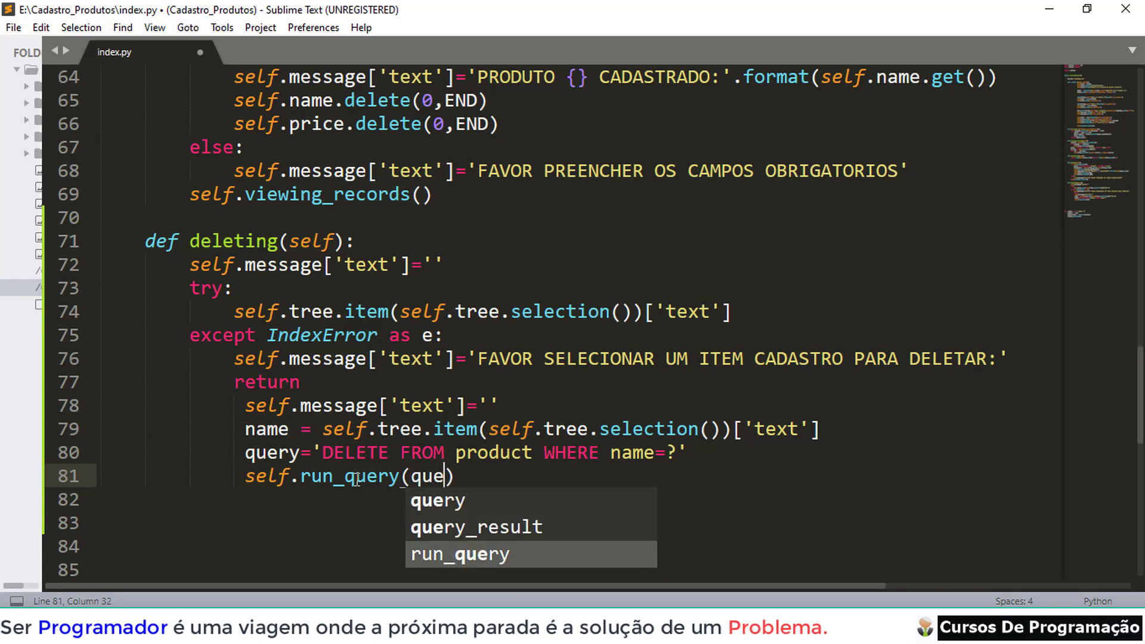
key("Up")
key("Up")
key("Return")
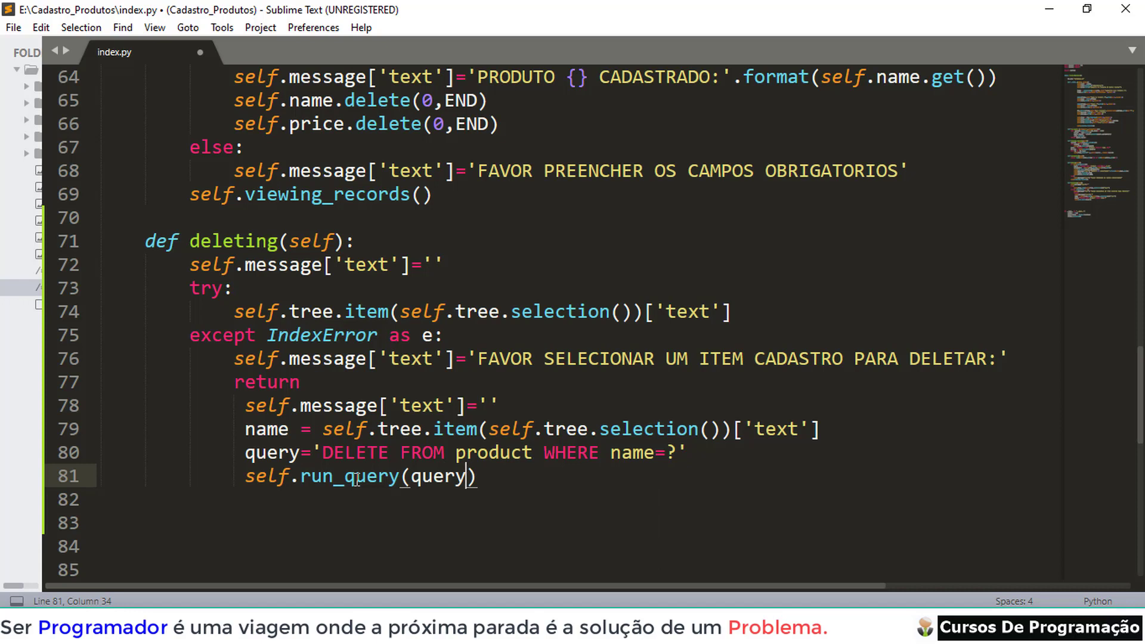
type(",(")
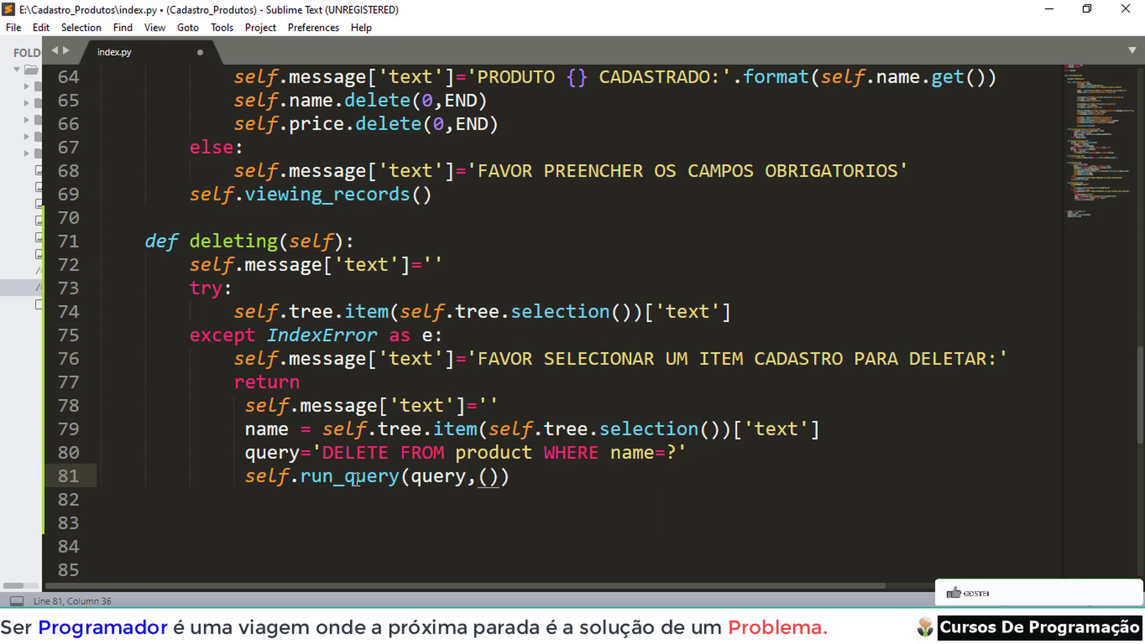
type("na")
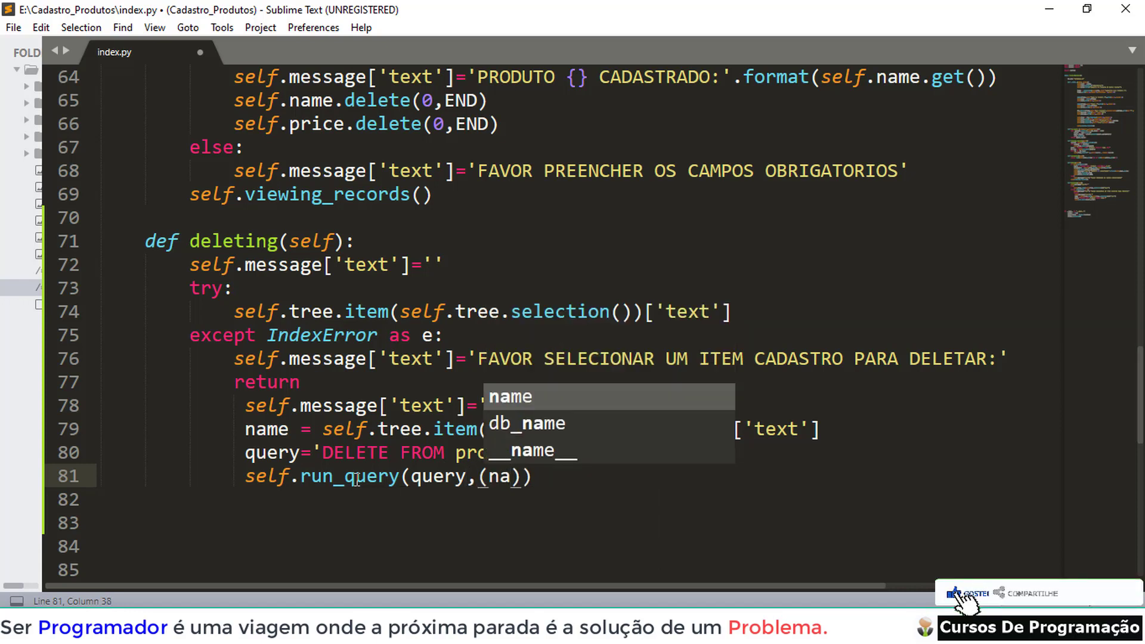
key("Return")
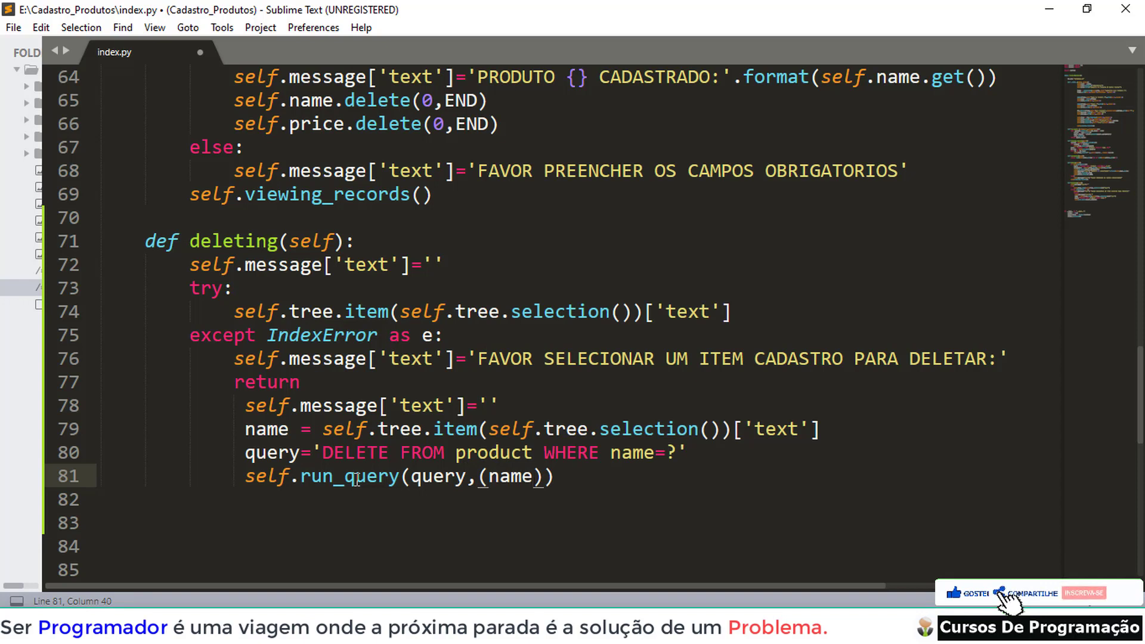
type(",))")
key("Return")
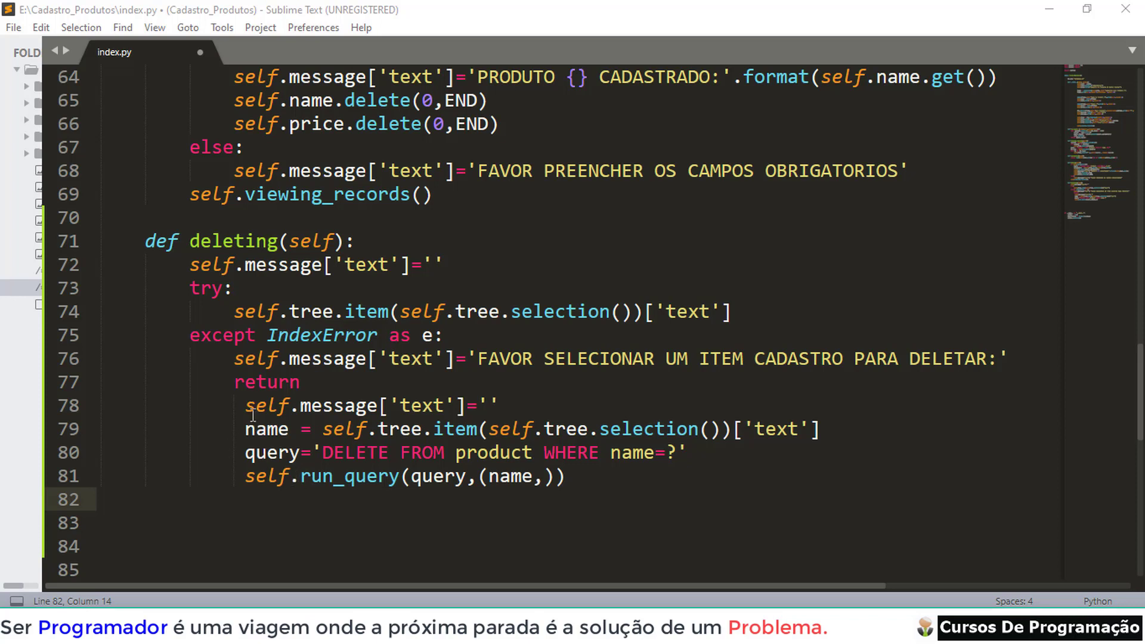
Copy self.message['text']='' from line 78 onto line 82 after the run_query call.
left_click_drag(246, 405, 503, 407)
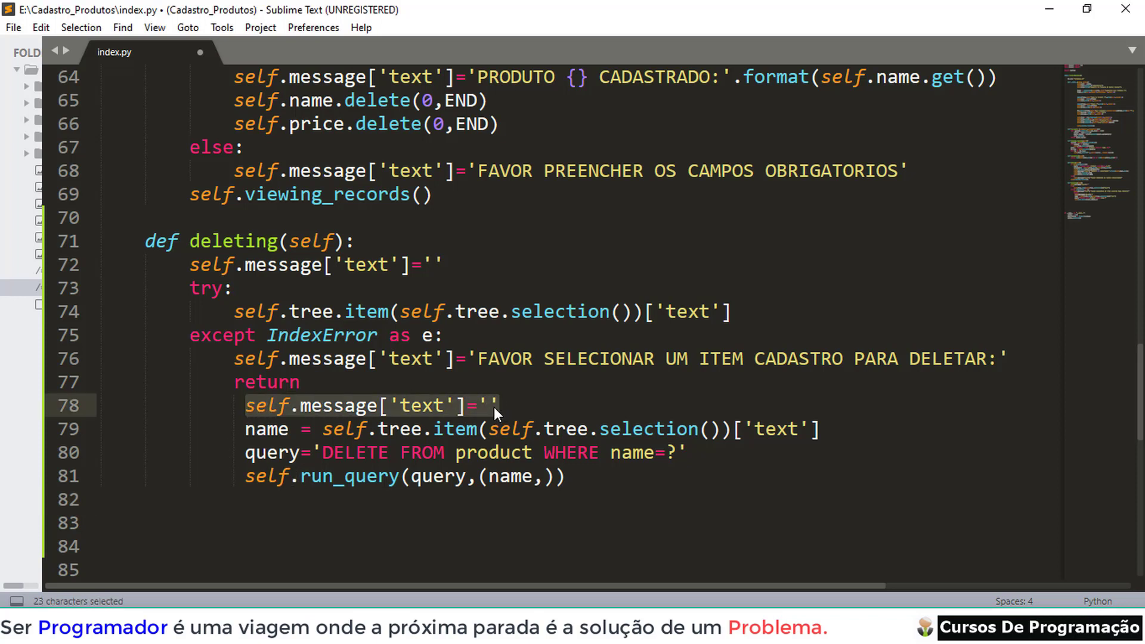
key("ctrl+c")
left_click(290, 501)
key("ctrl+v")
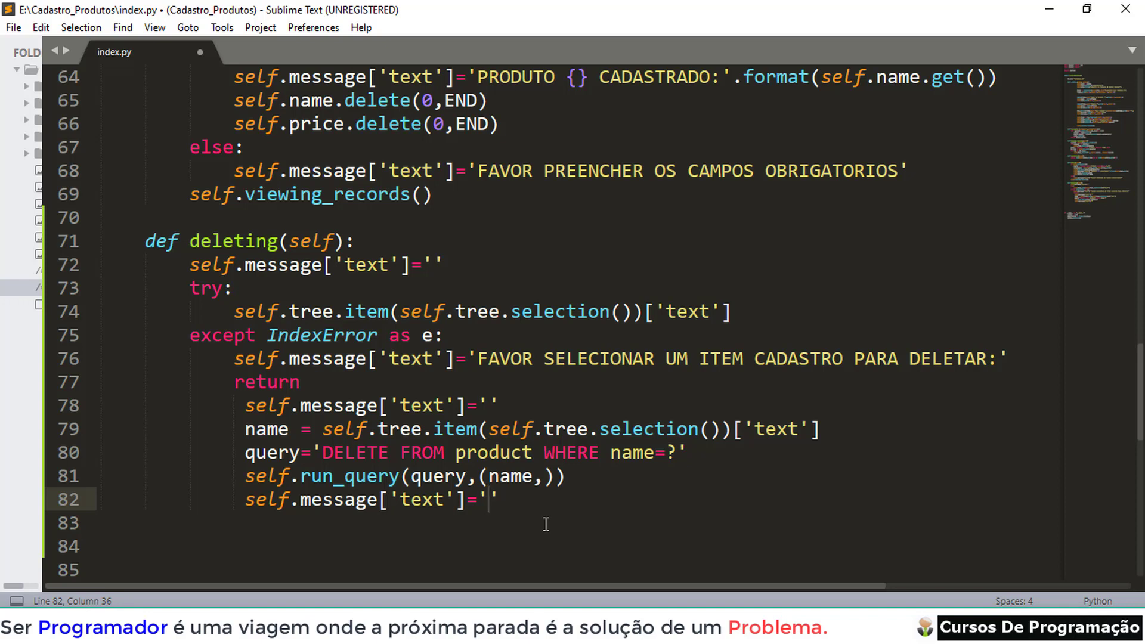
type("PRO")
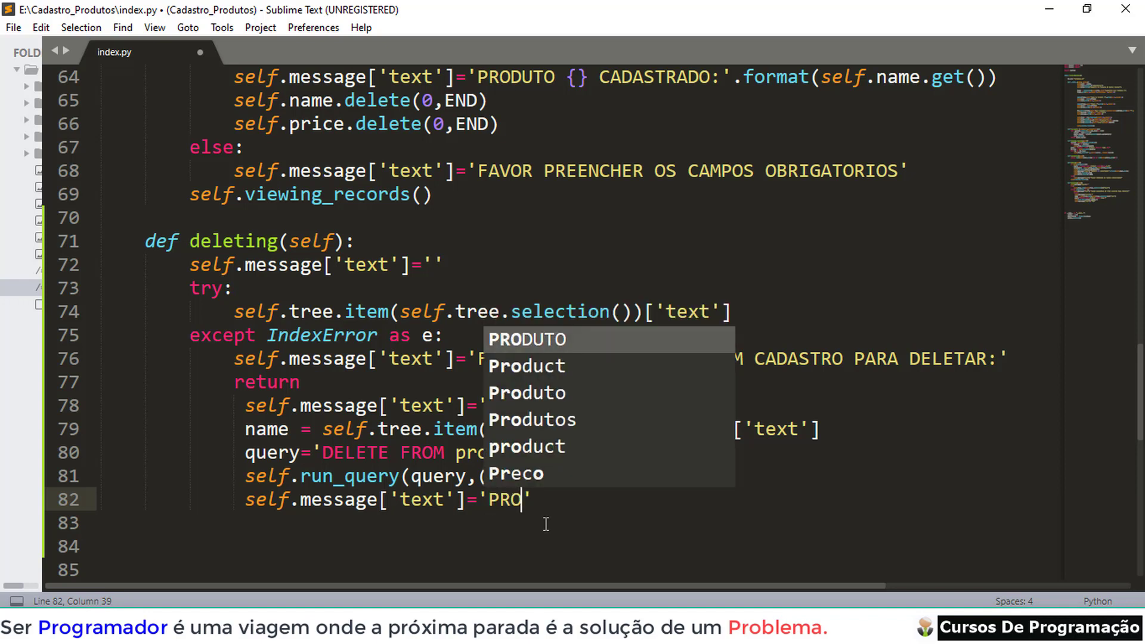
type("DUTO")
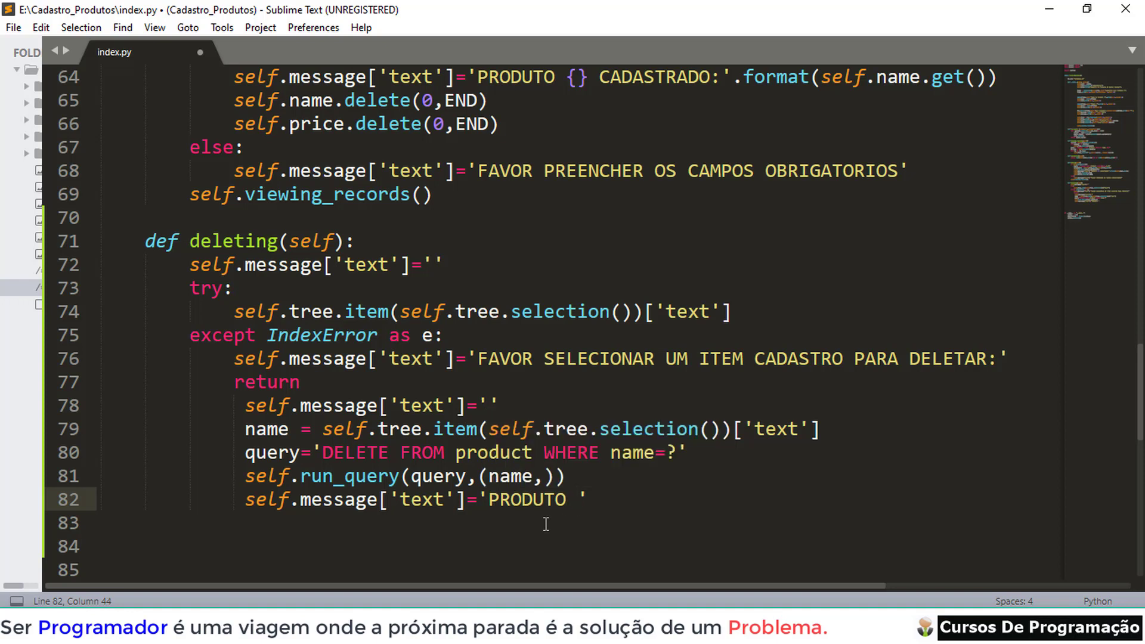
type(" {}")
type(" DE")
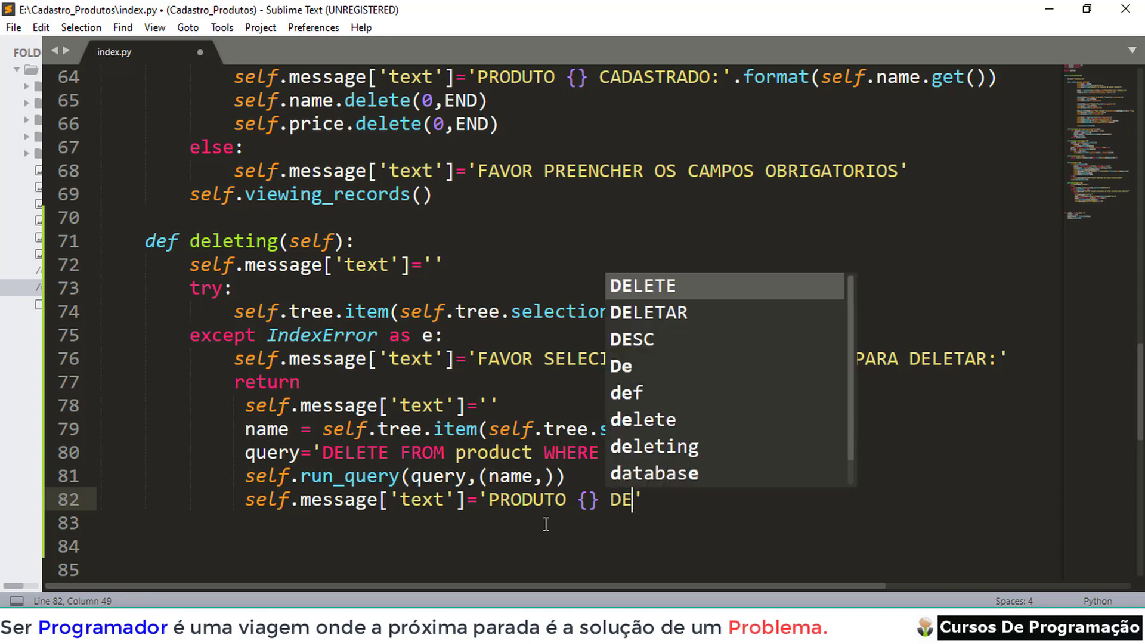
type("LETADO")
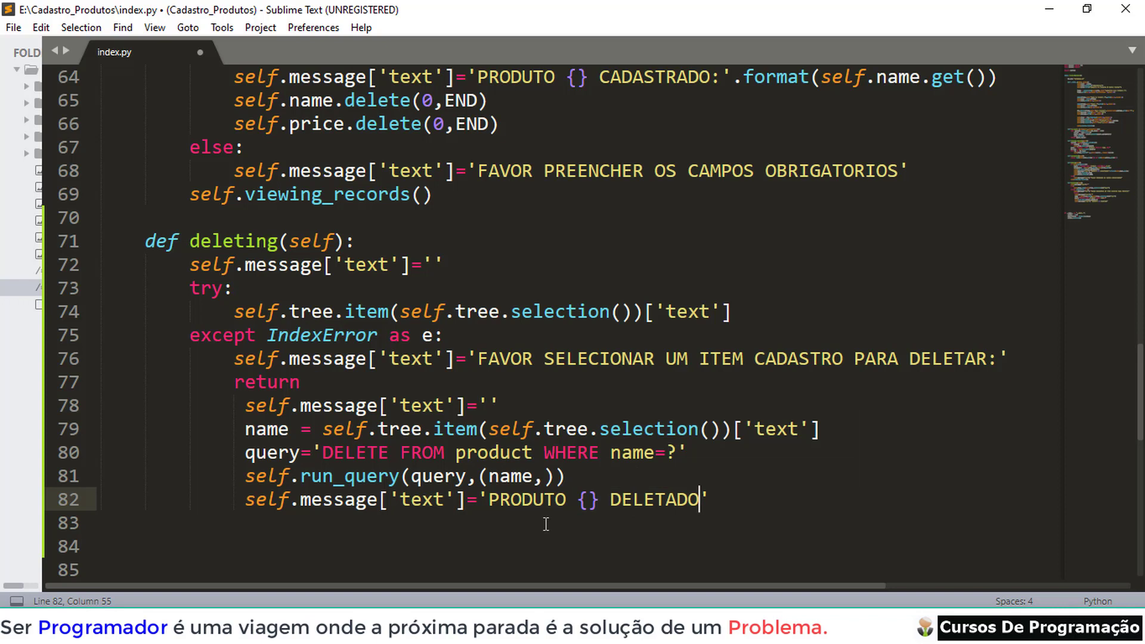
type(":")
type("'")
type(".")
type("format")
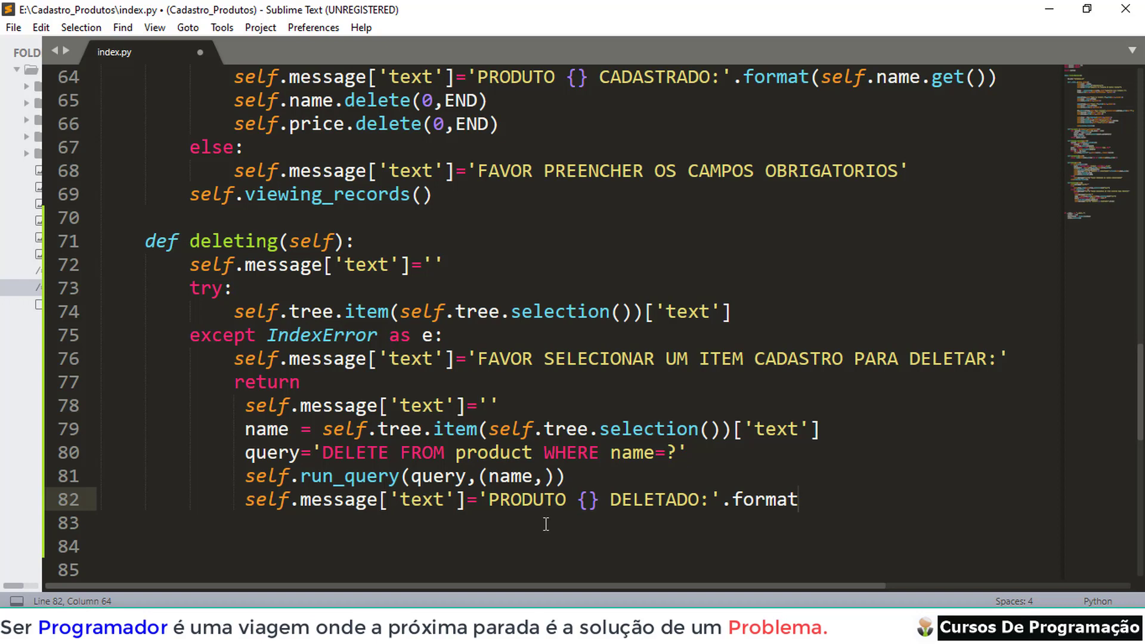
type("(")
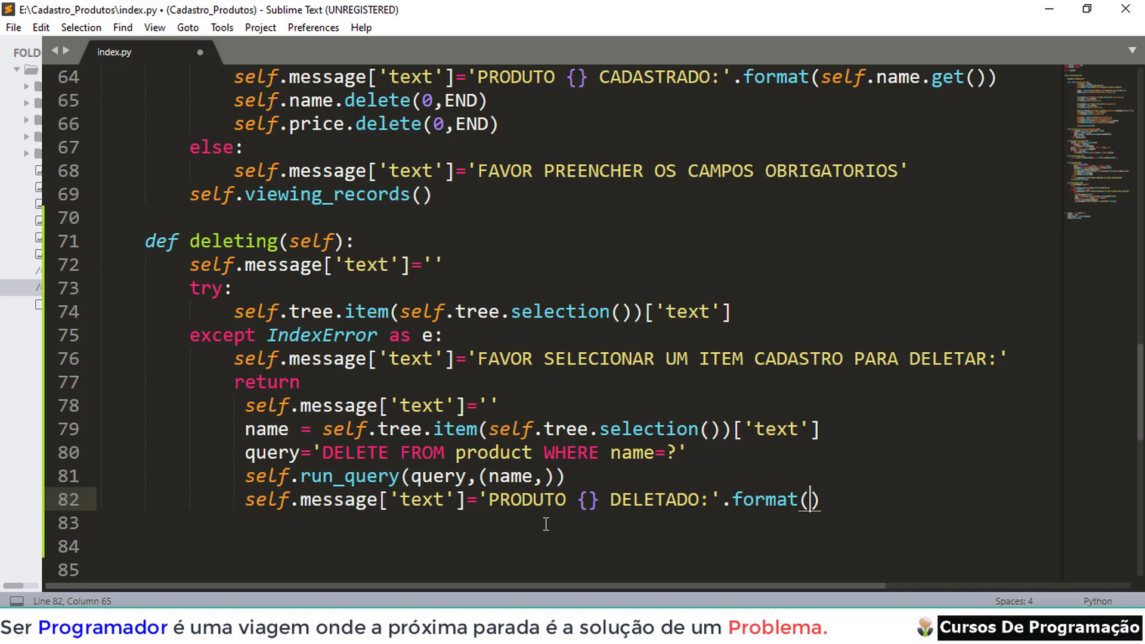
type("name")
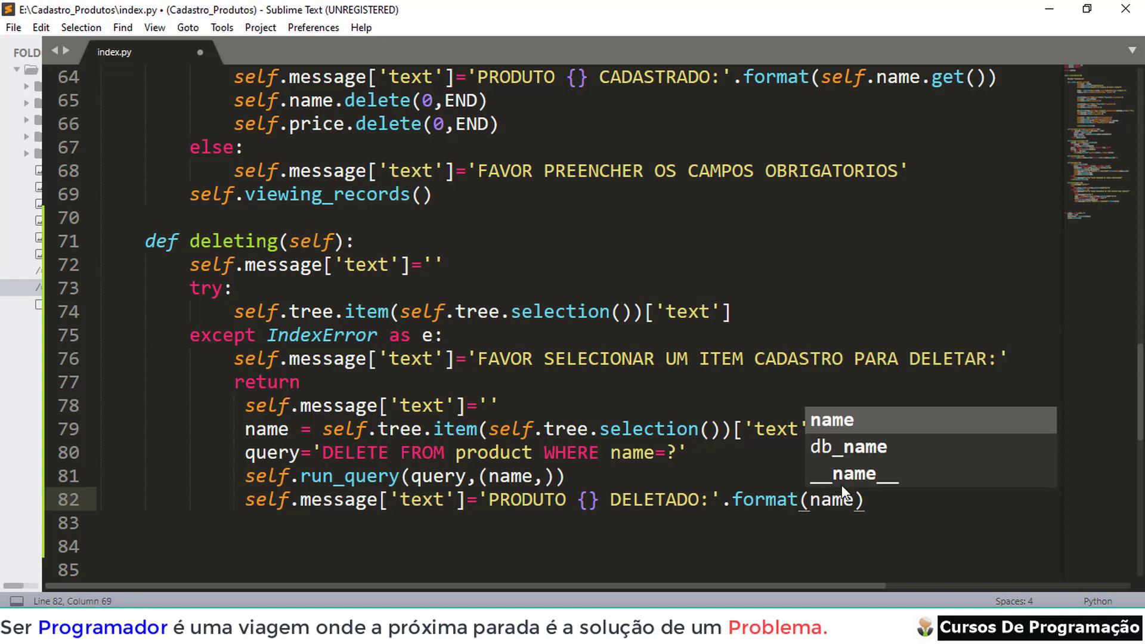
Set the message to 'PRODUTO {} DELETADO:'.format(name) on line 82.
left_click(871, 501)
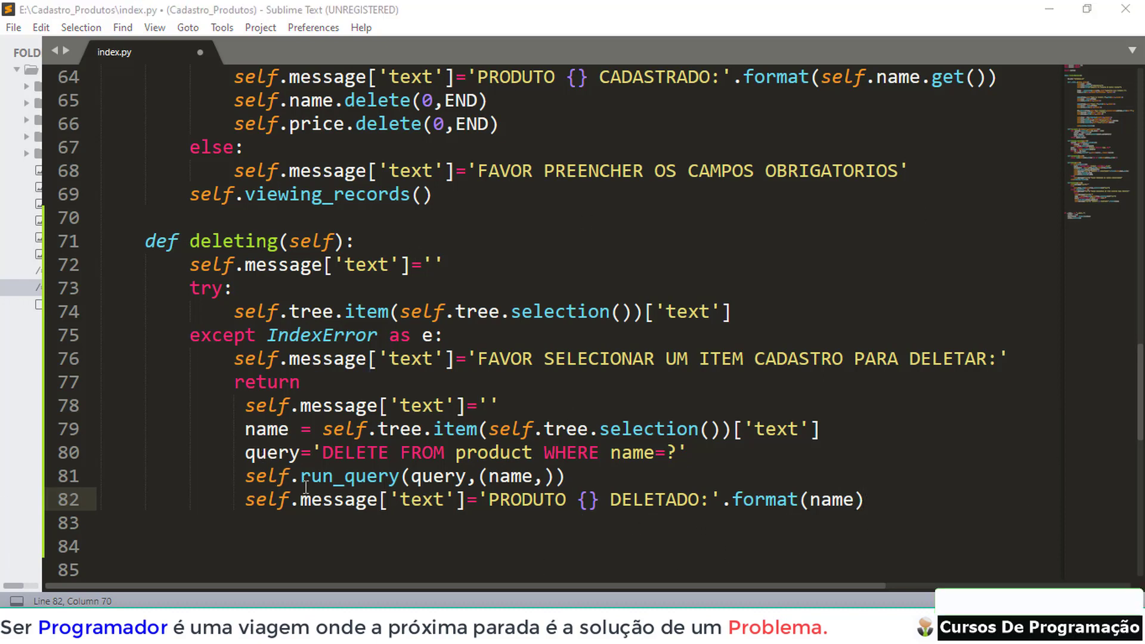
scroll(649, 505, "down", 1)
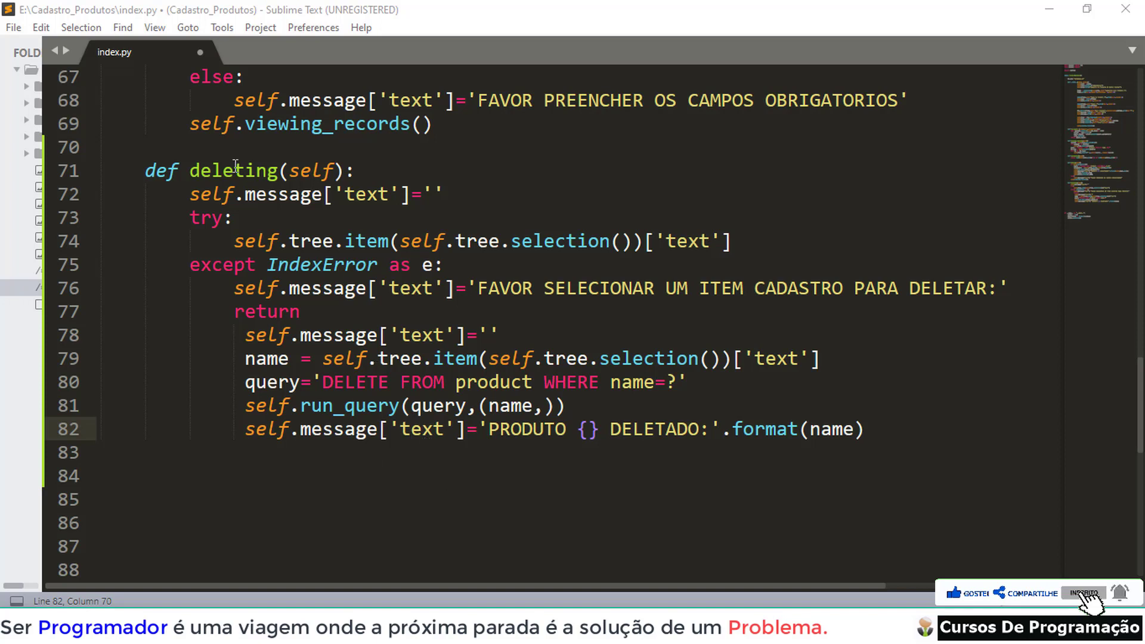
Copy self.viewing_records() from line 69 to end deleting(), with a blank line above it.
left_click_drag(190, 124, 435, 124)
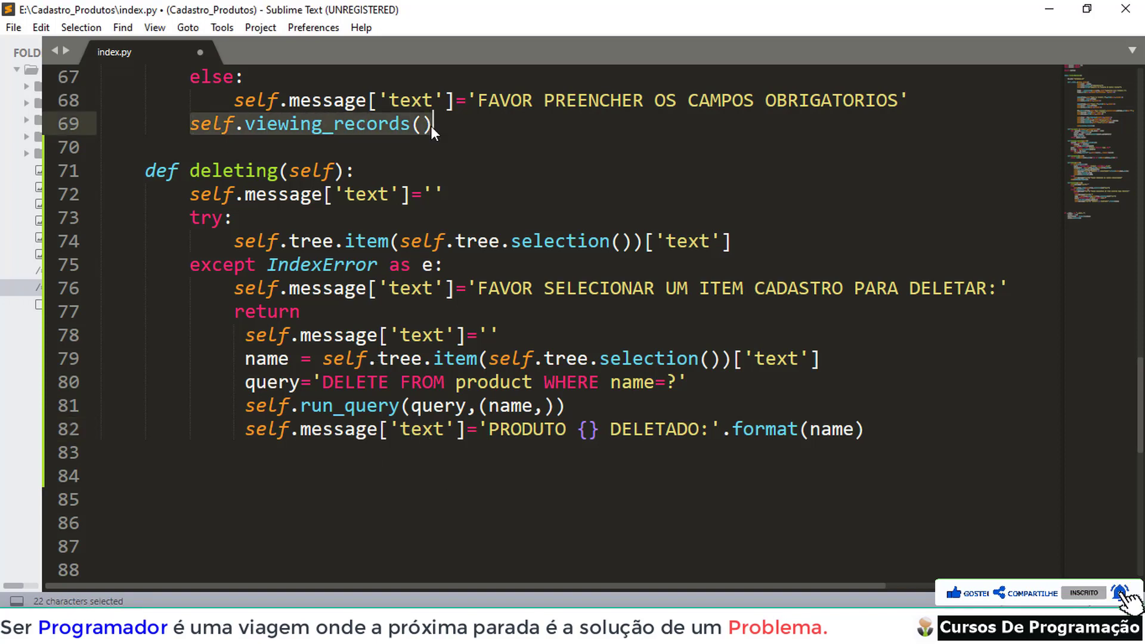
key("ctrl+c")
left_click(457, 472)
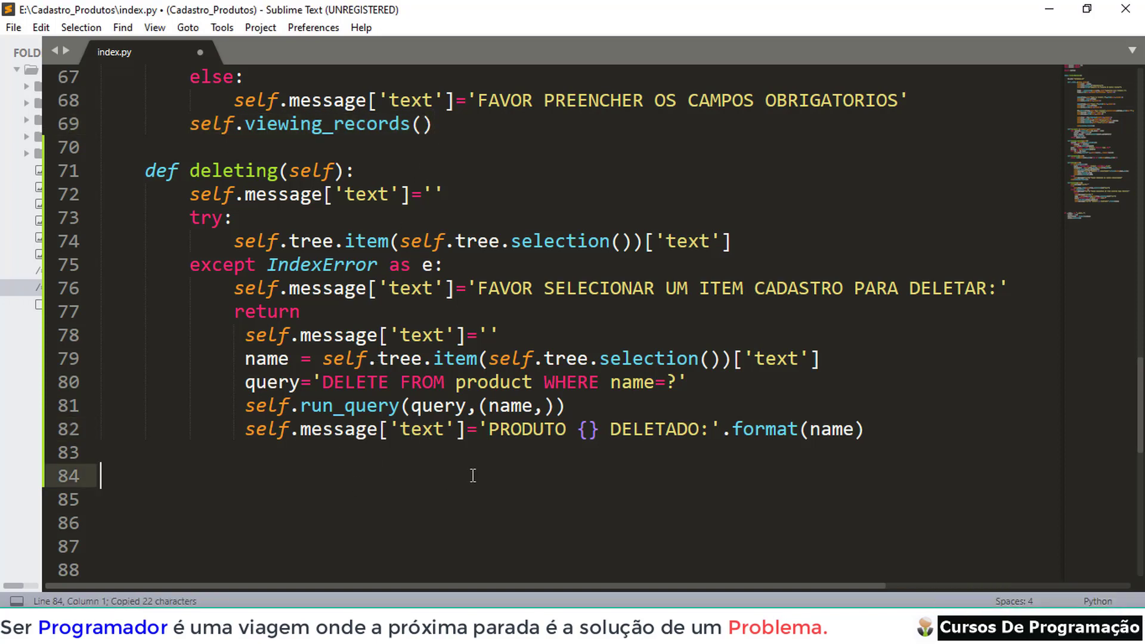
left_click(687, 458)
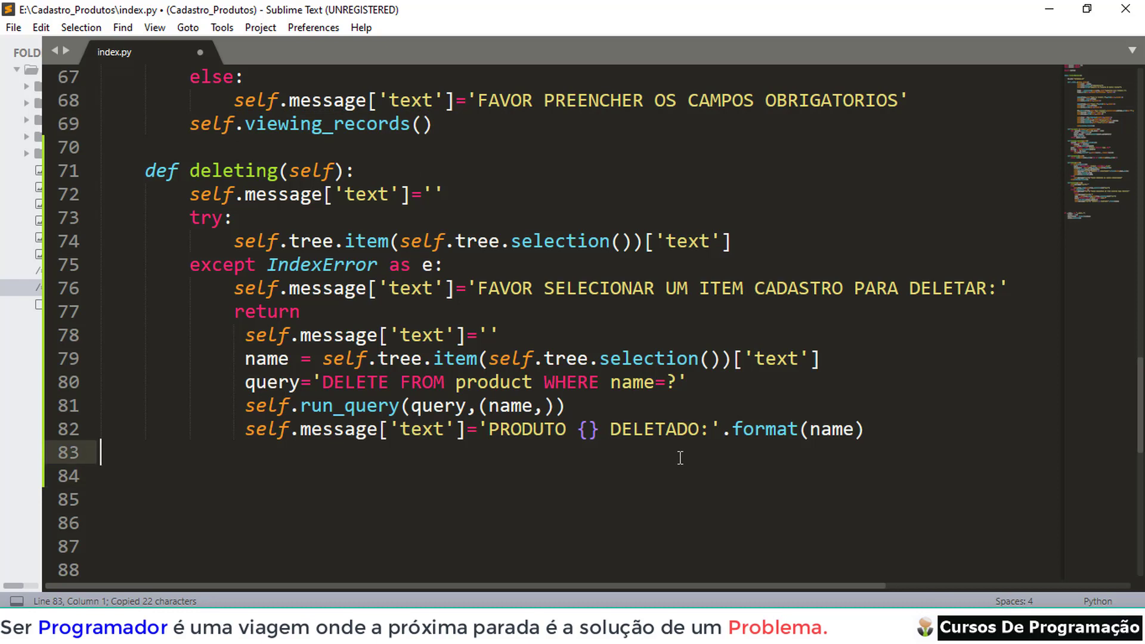
left_click(869, 430)
key("Return")
key("ctrl+v")
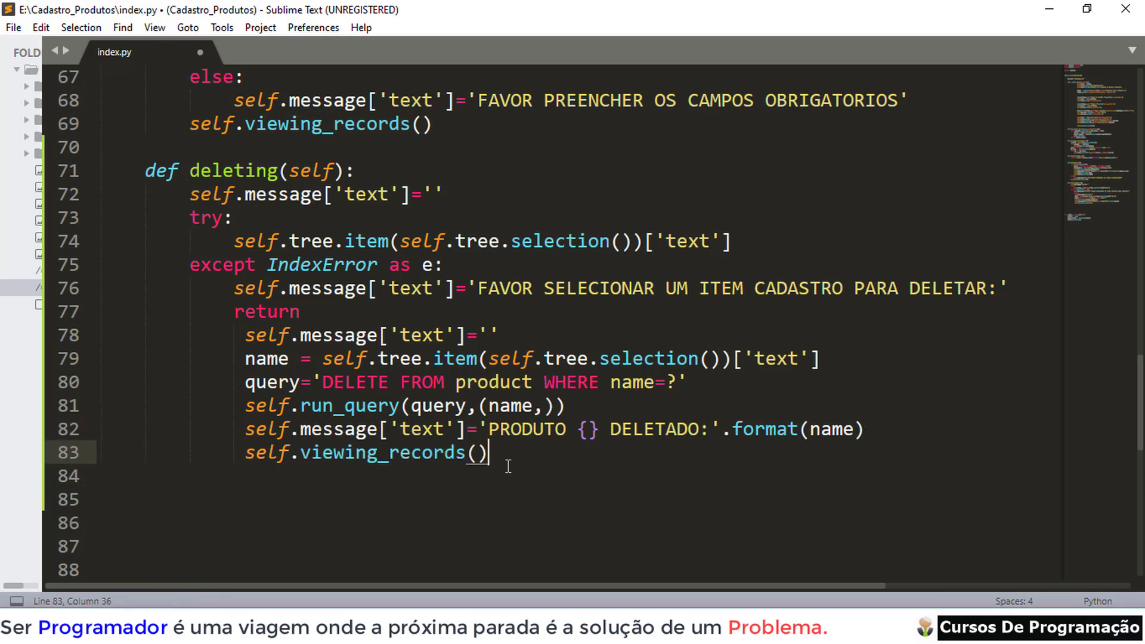
left_click(871, 431)
key("Return")
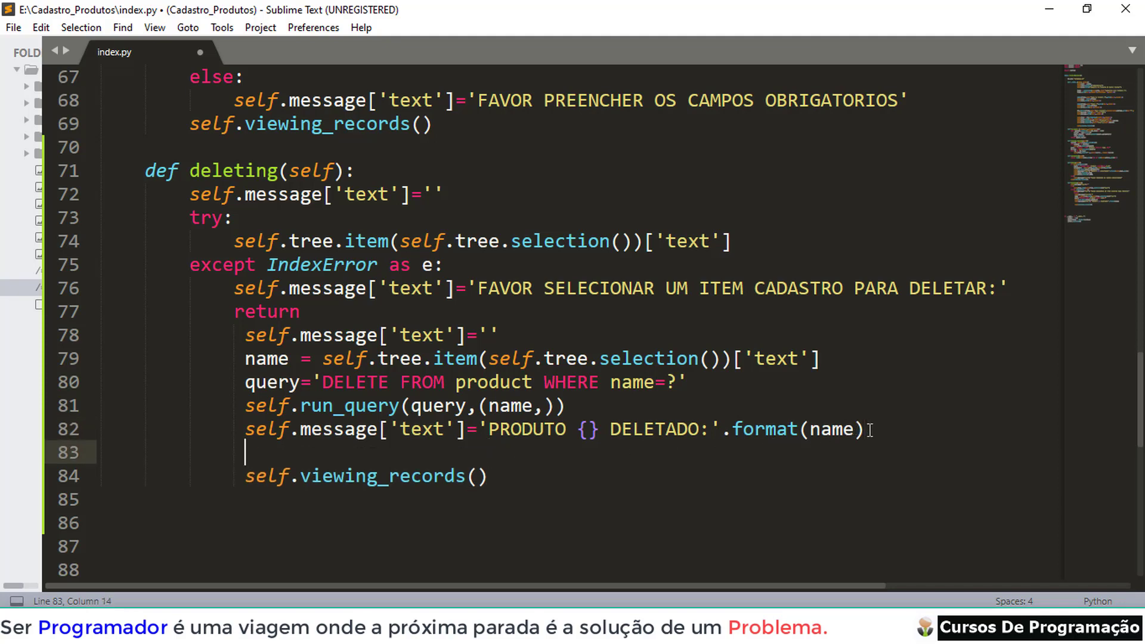
left_click(18, 33)
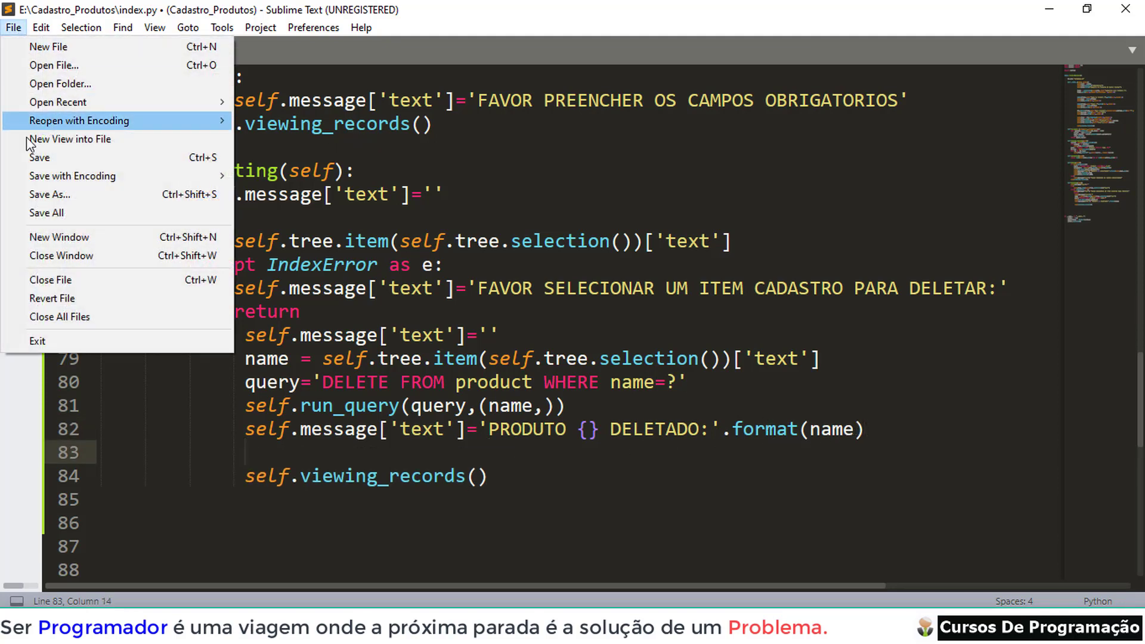
Save all, then duplicate the Novo Produto ttk.Button line below the tree headings to relabel it Deletar.
left_click(53, 211)
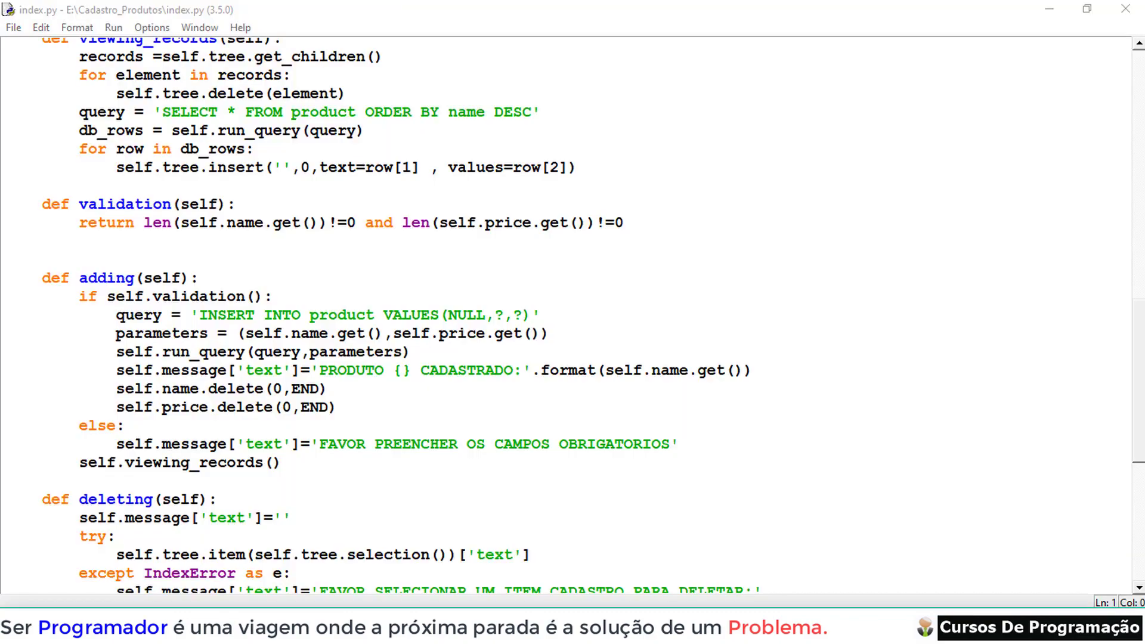
scroll(296, 244, "up", 3)
scroll(296, 243, "up", 4)
scroll(295, 243, "up", 3)
scroll(295, 243, "up", 2)
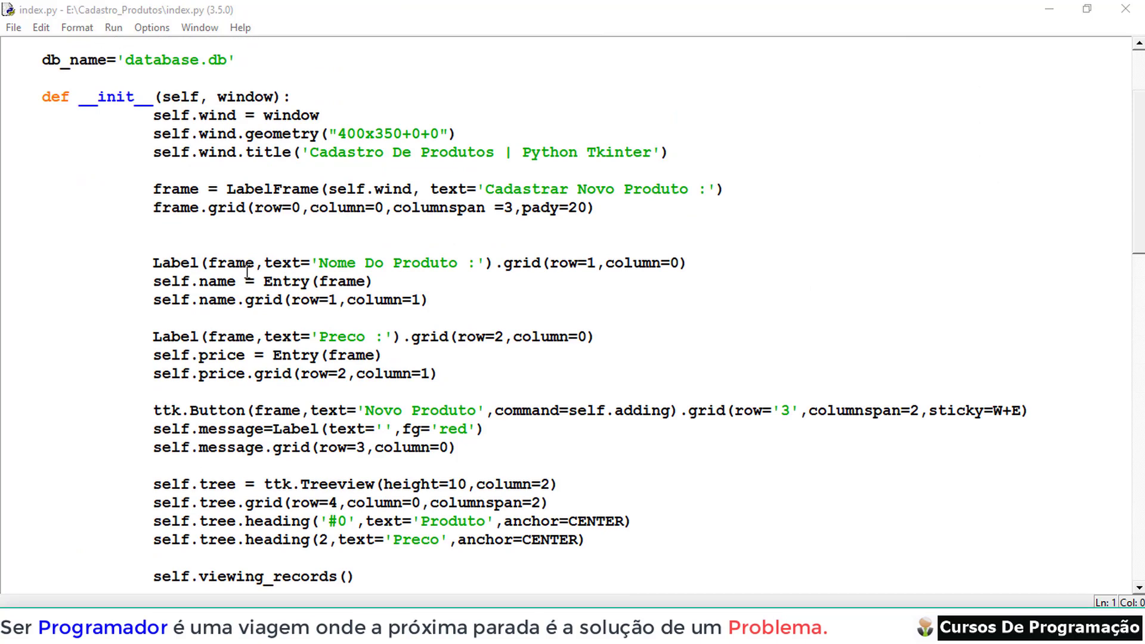
scroll(339, 288, "up", 3)
scroll(339, 289, "down", 2)
scroll(339, 291, "down", 2)
scroll(340, 291, "down", 3)
scroll(339, 291, "down", 1)
scroll(339, 291, "down", 2)
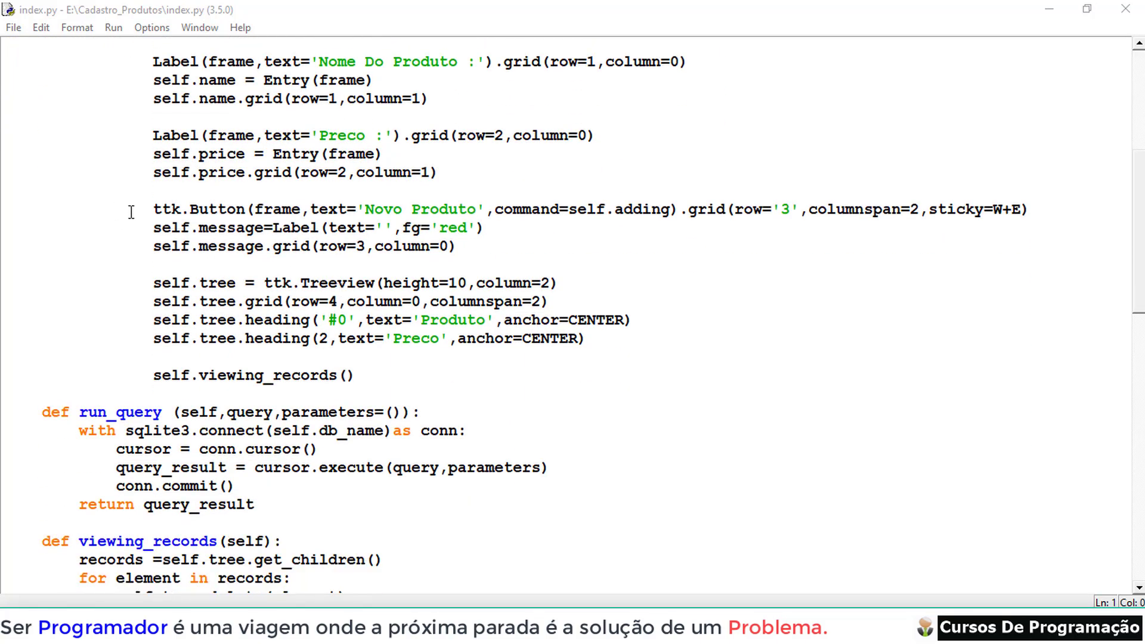
left_click_drag(153, 209, 1032, 210)
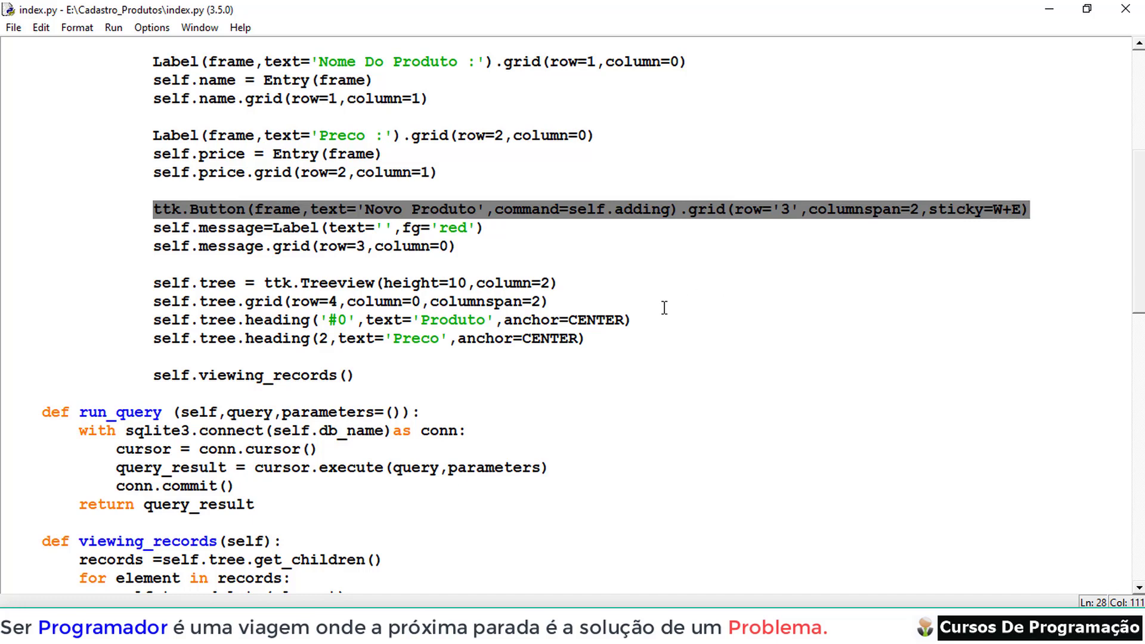
scroll(650, 309, "down", 1)
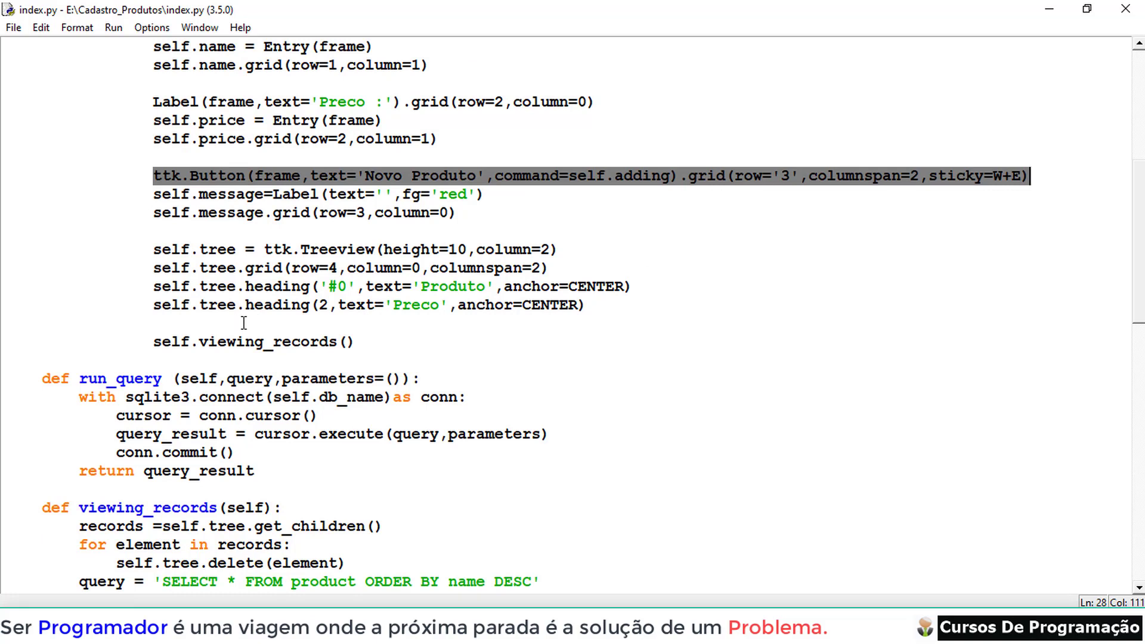
left_click(590, 307)
key("Return")
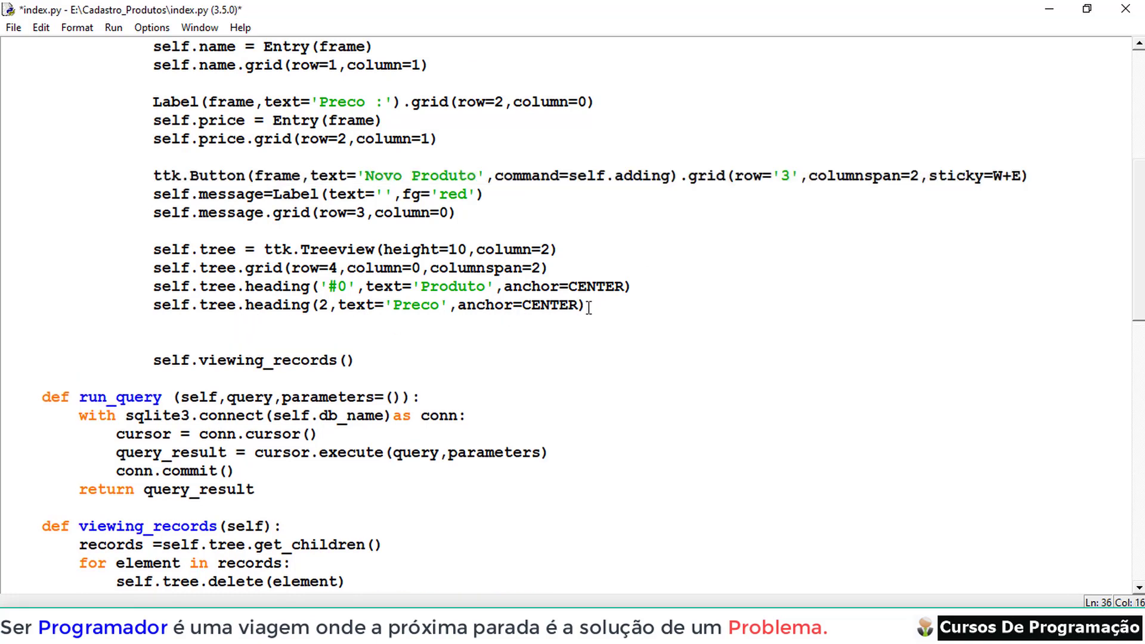
key("ctrl+v")
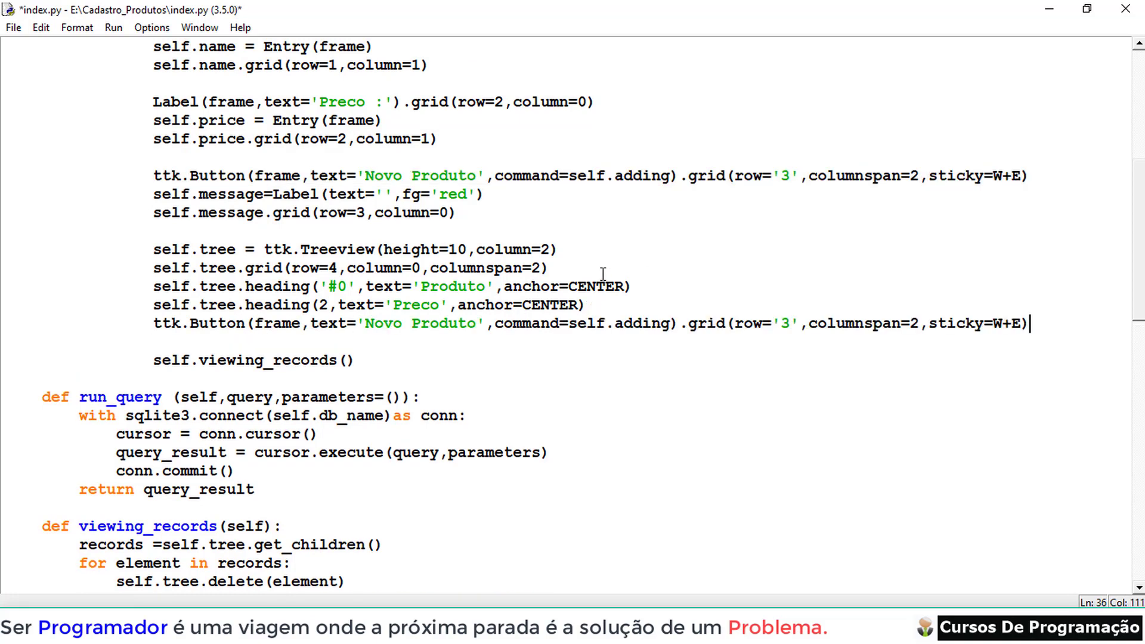
left_click(589, 306)
key("Return")
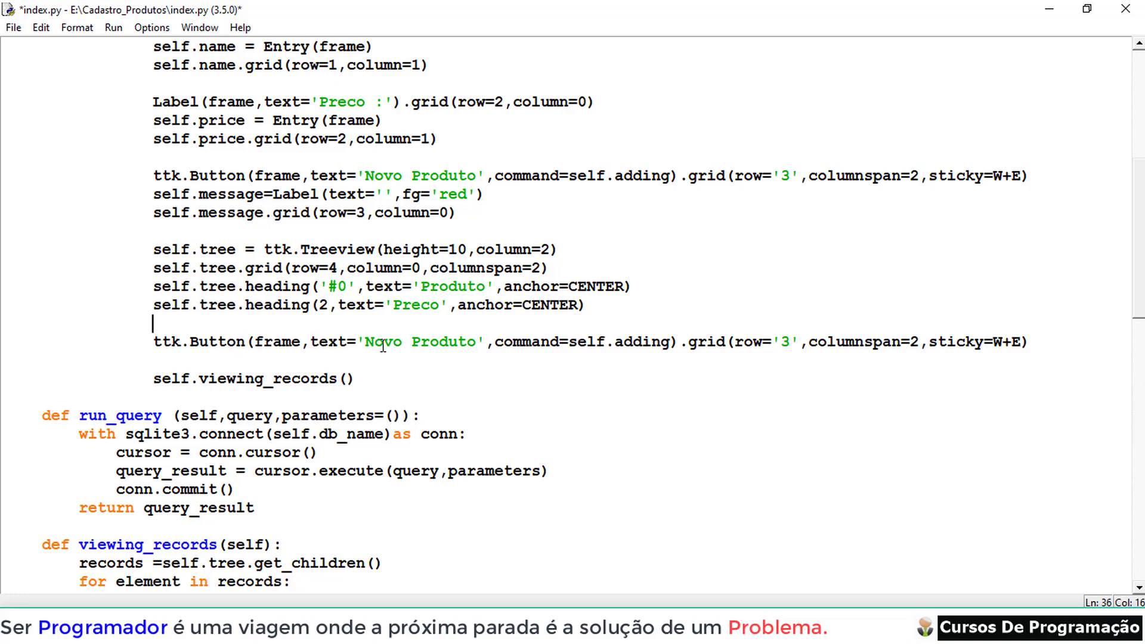
left_click_drag(476, 343, 364, 342)
type("Deletar")
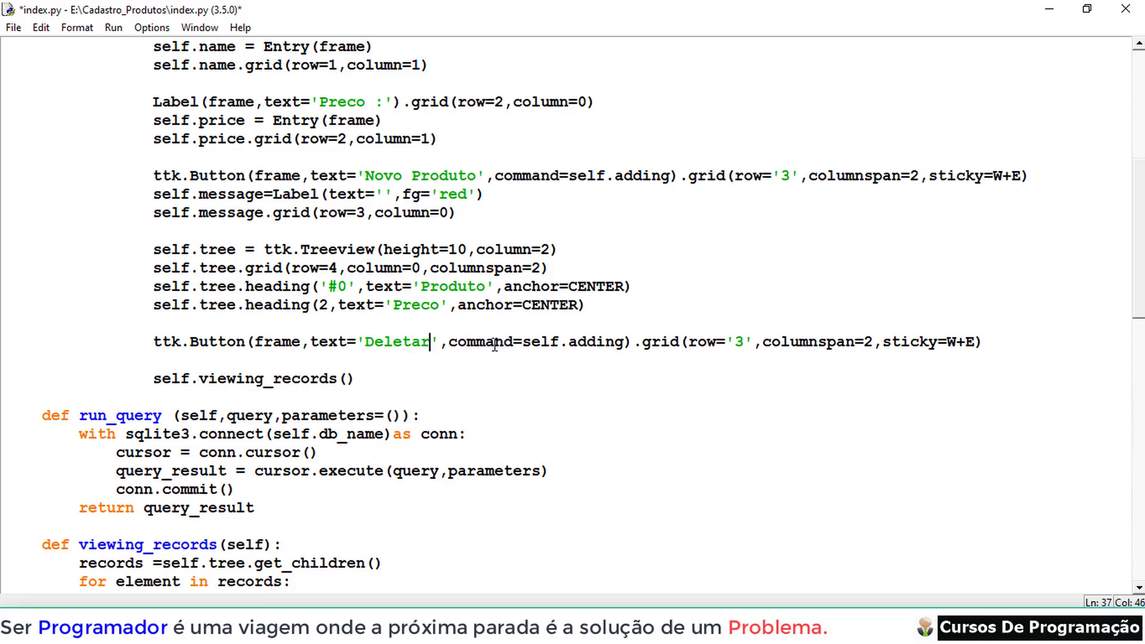
Change the Deletar button's command from self.adding to self.deleting.
left_click(596, 342)
double_click(595, 342)
scroll(581, 366, "down", 3)
scroll(543, 404, "down", 5)
scroll(544, 406, "down", 2)
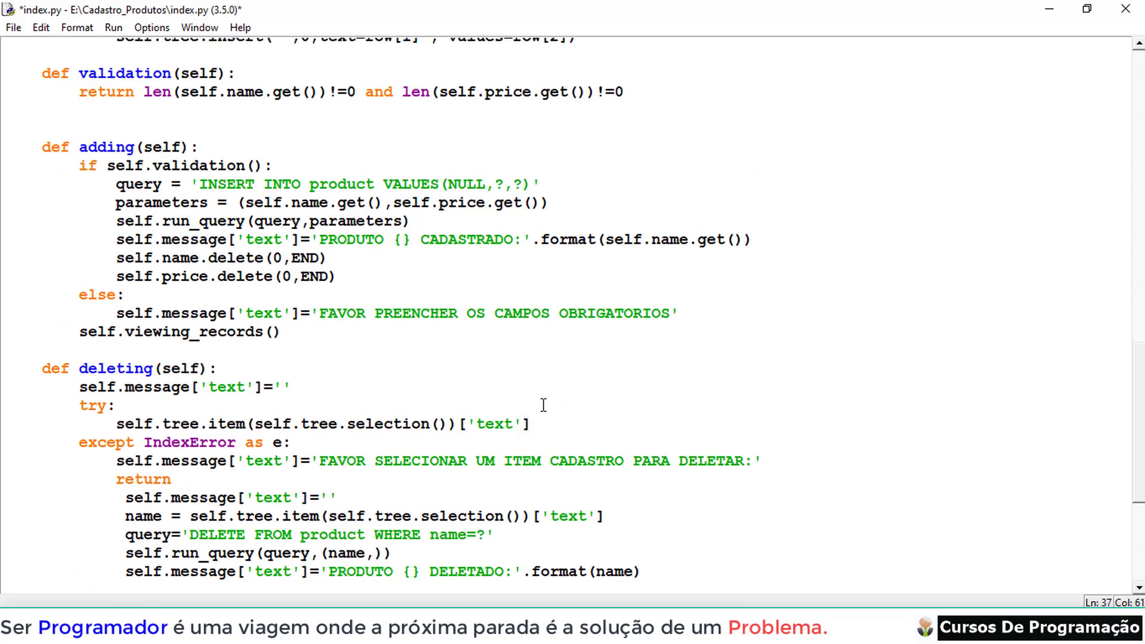
scroll(543, 405, "down", 1)
double_click(112, 302)
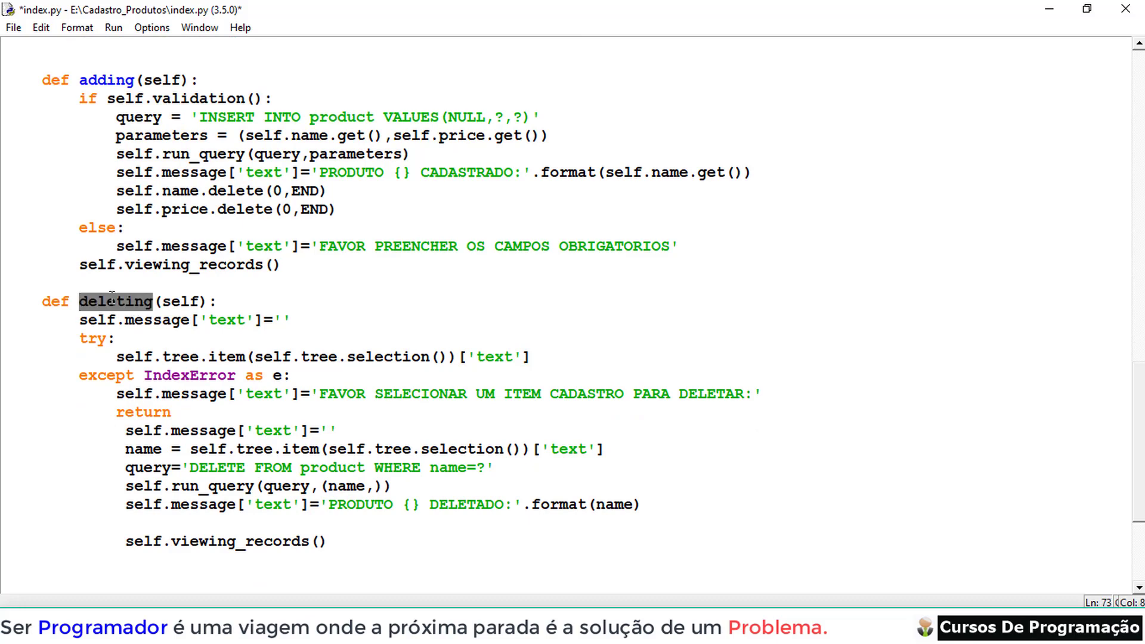
scroll(112, 303, "up", 2)
scroll(315, 324, "up", 4)
scroll(315, 324, "up", 2)
scroll(315, 324, "up", 2)
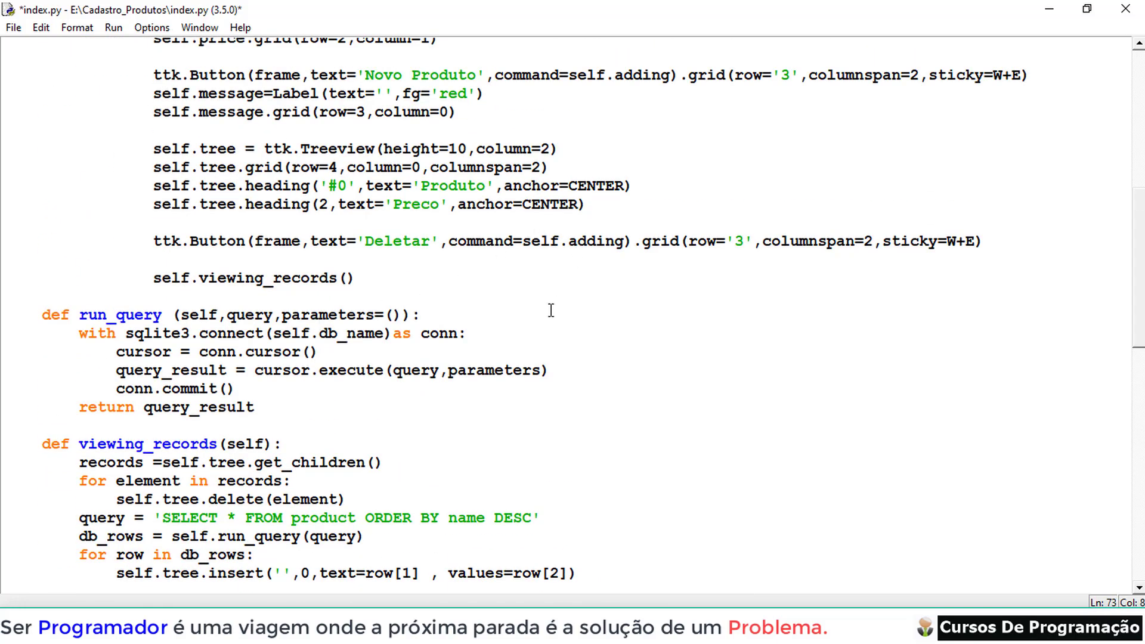
scroll(550, 312, "up", 1)
double_click(595, 278)
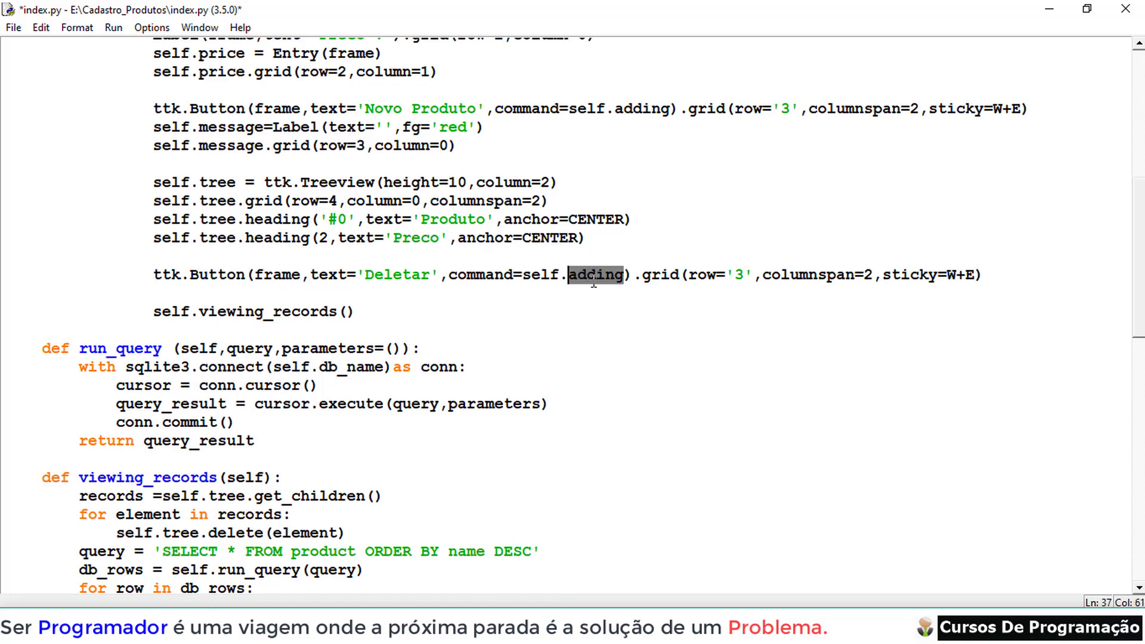
type("deleting")
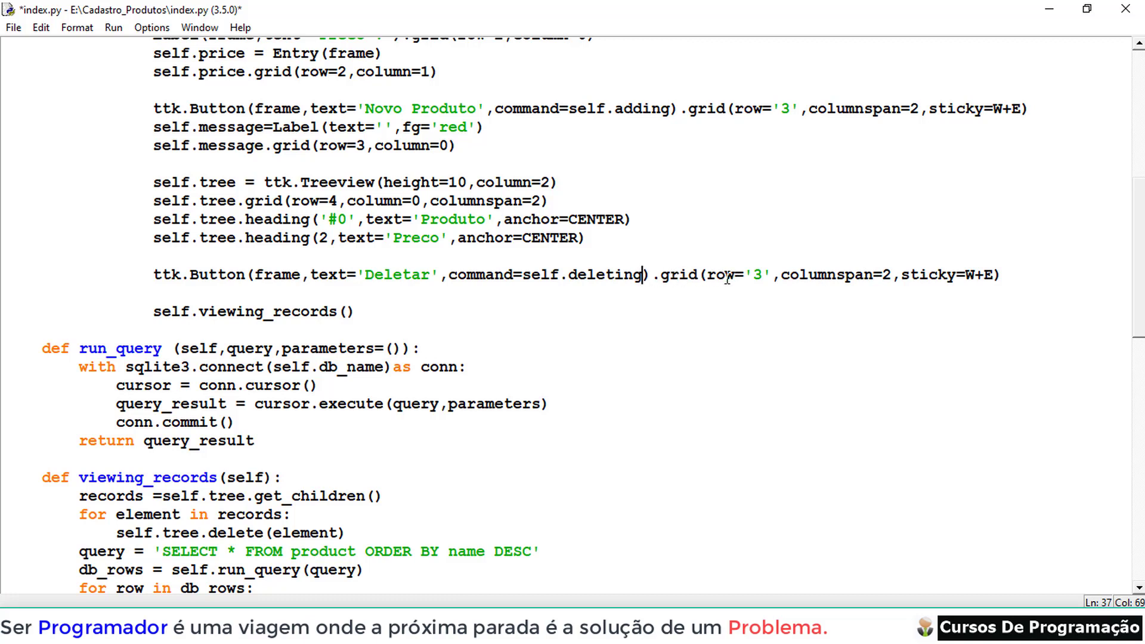
Unquote Novo Produto's row 3 and place Deletar at row 5, column 0 without columnspan/sticky.
double_click(760, 276)
type("3")
left_click_drag(746, 276, 770, 275)
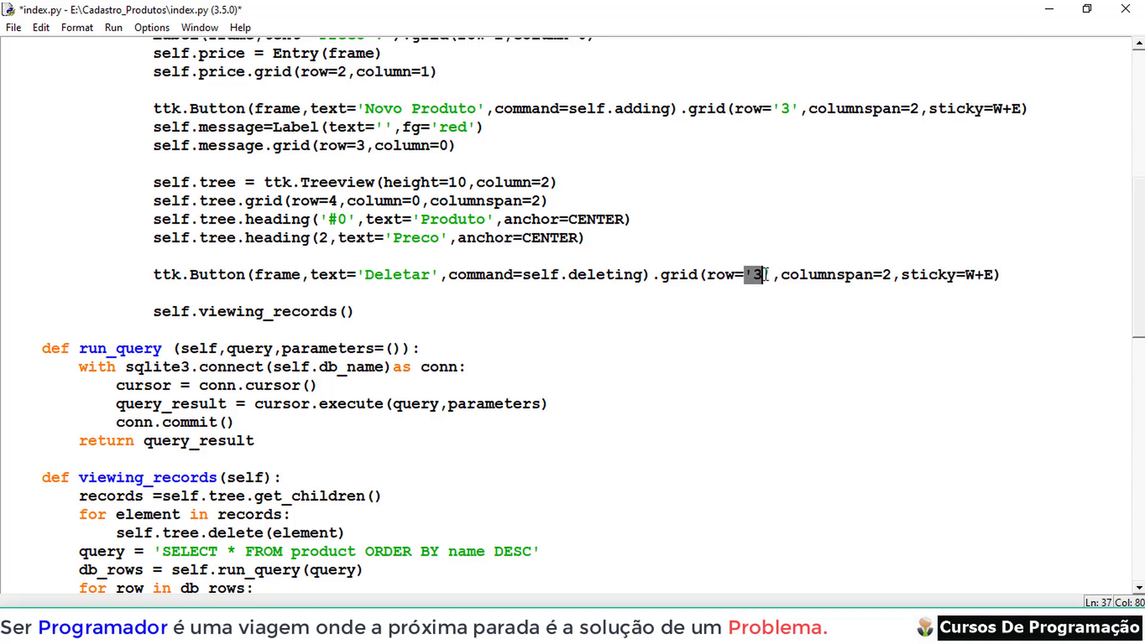
left_click(775, 109)
left_click_drag(775, 109, 802, 108)
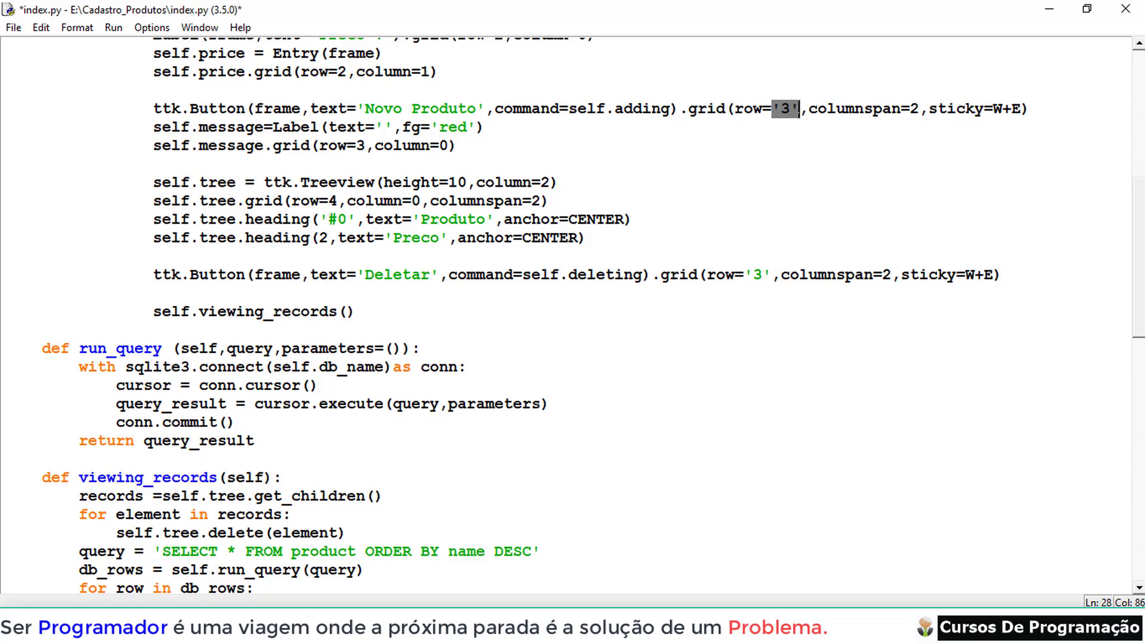
type("3")
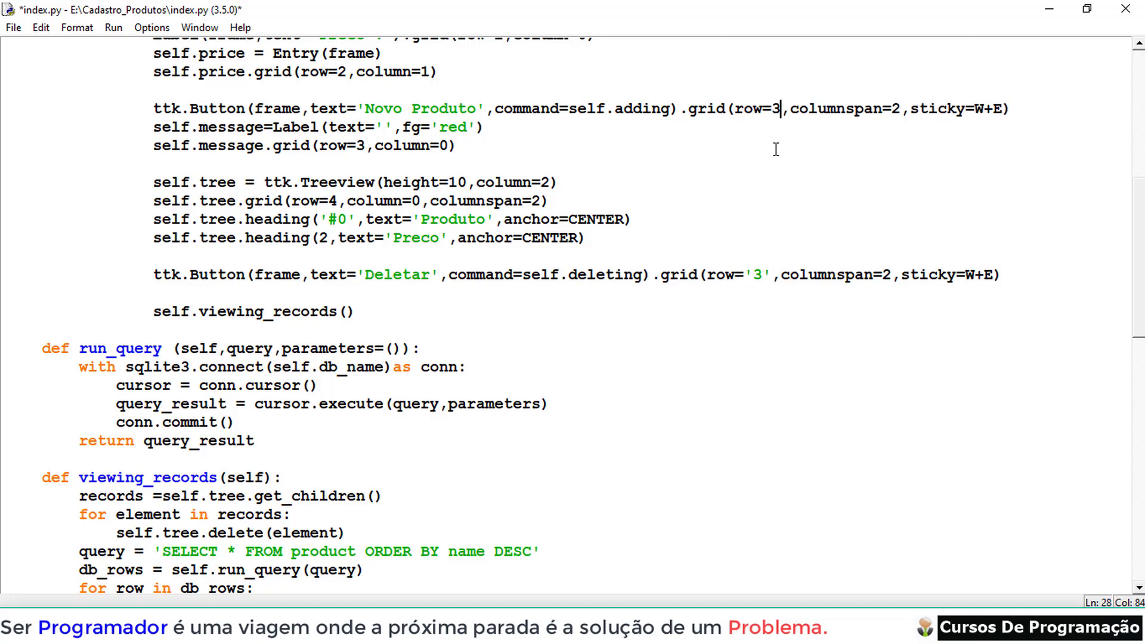
left_click_drag(745, 275, 774, 275)
type("5")
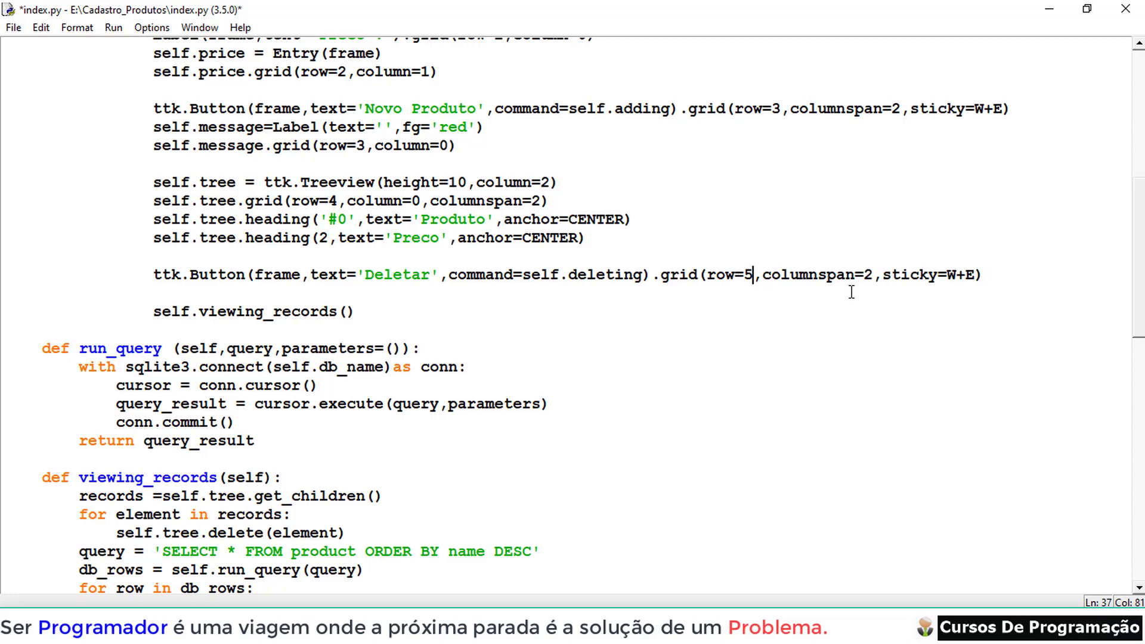
left_click_drag(820, 274, 978, 276)
key("BackSpace")
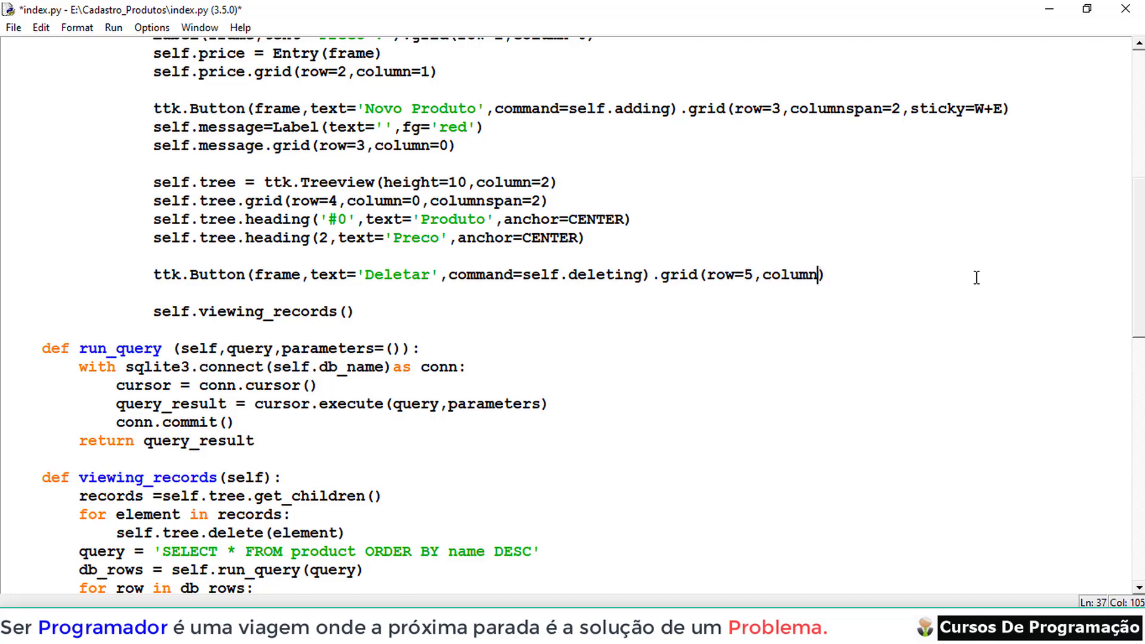
type("=")
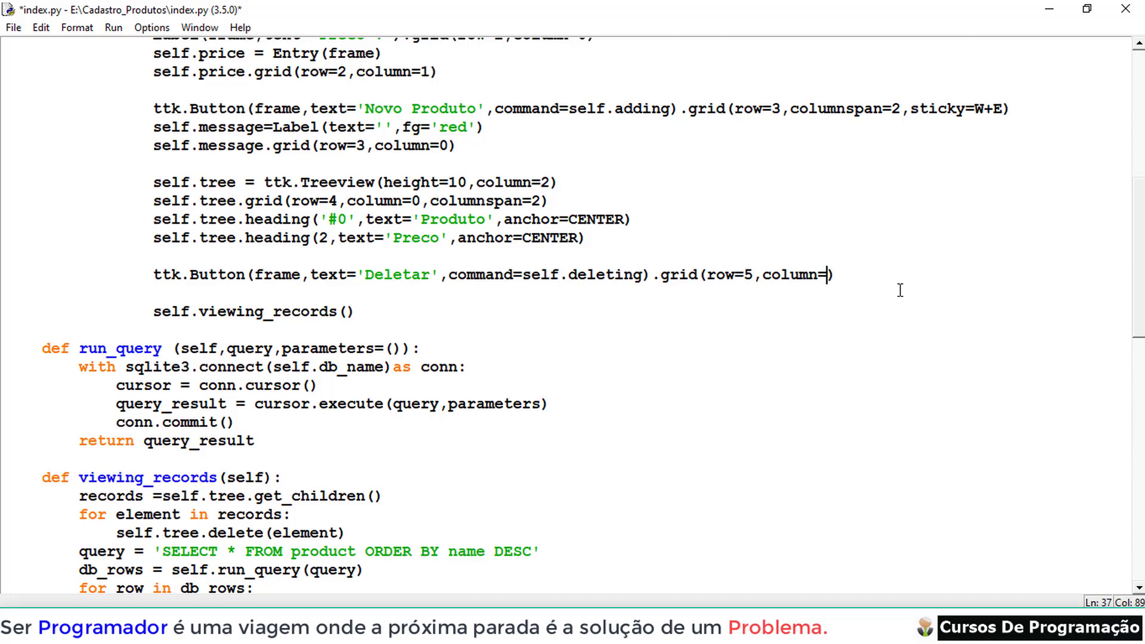
type("0")
scroll(318, 309, "down", 1)
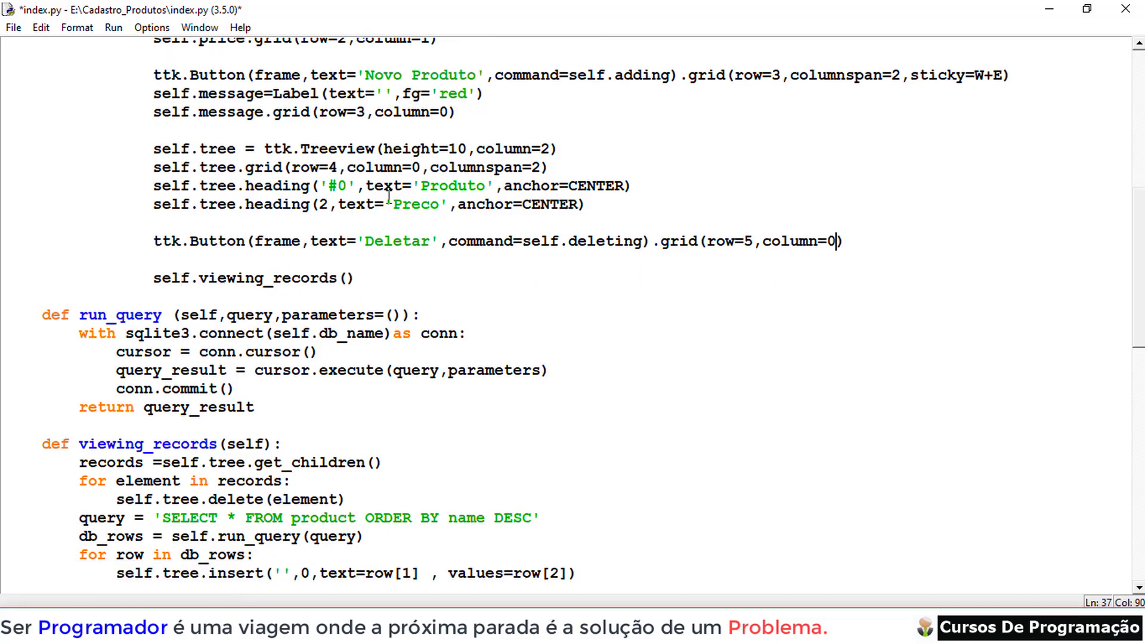
Run the module, saving first, and dismiss the unexpected indent SyntaxError.
left_click(114, 27)
left_click(131, 83)
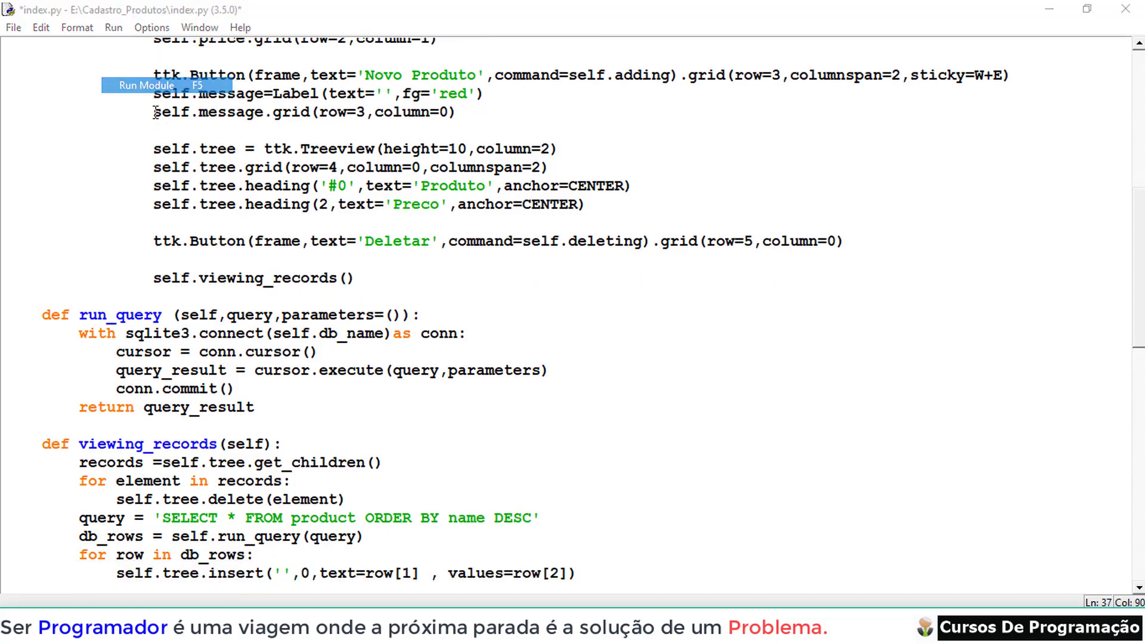
left_click(531, 376)
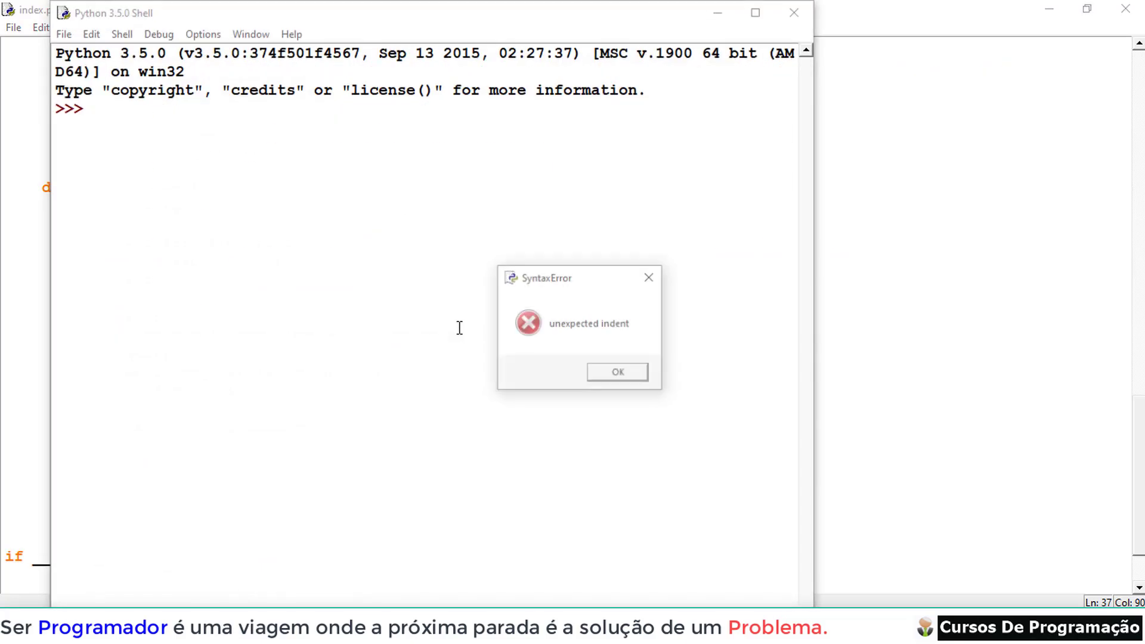
left_click(610, 373)
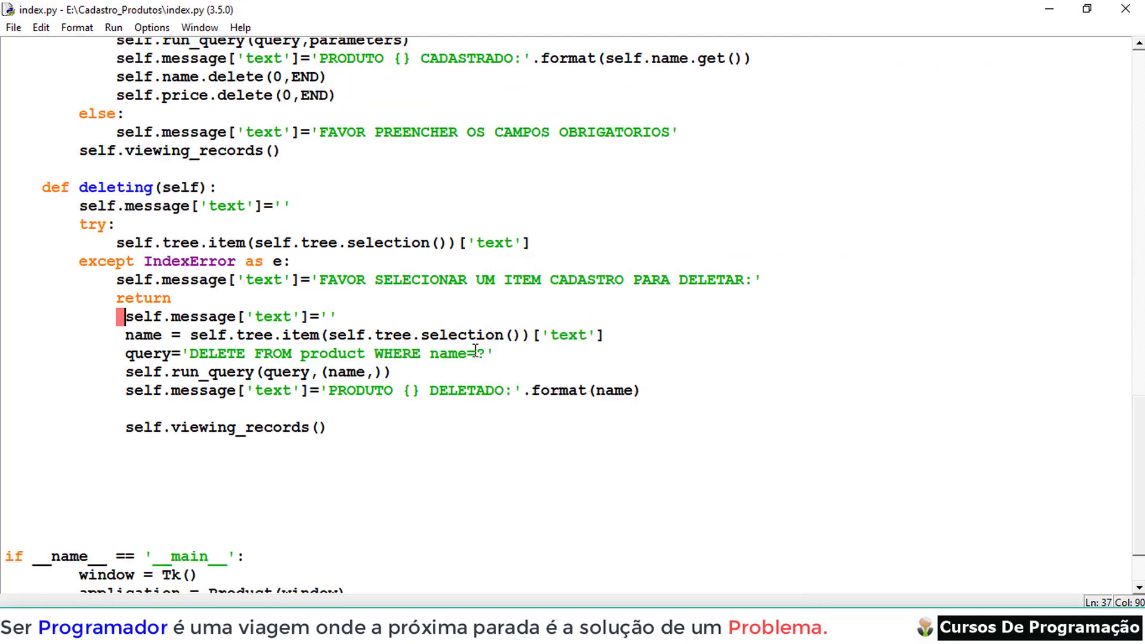
scroll(476, 351, "down", 2)
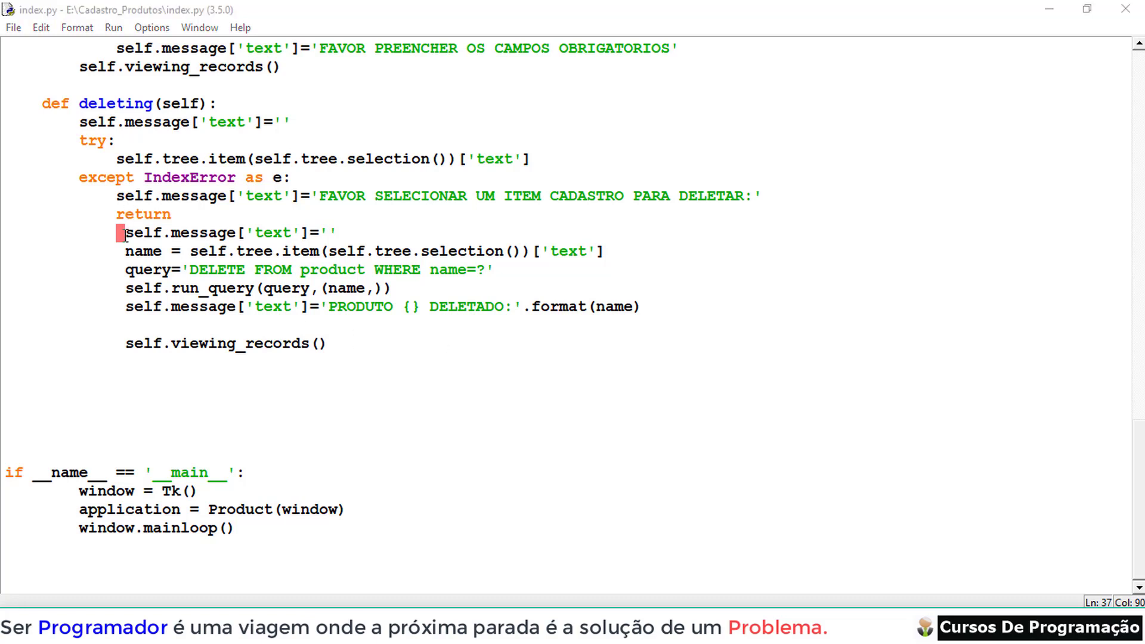
Dedent the message, name, query and viewing_records lines after return to method level.
left_click(79, 178)
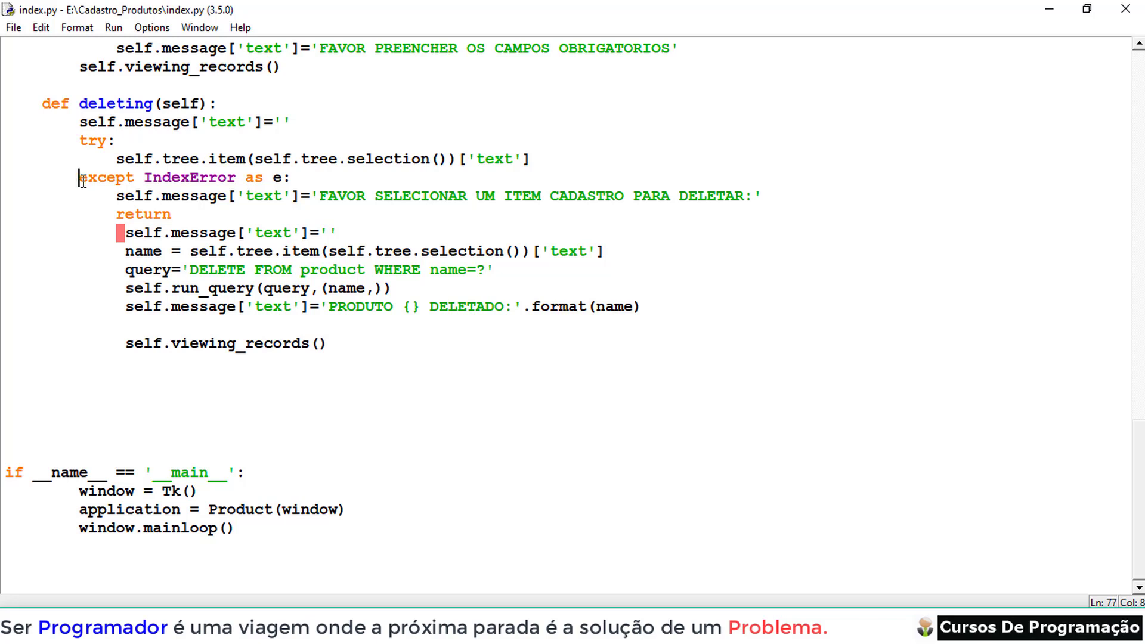
left_click(96, 215)
left_click(115, 234)
double_click(88, 233)
left_click(115, 235)
left_click_drag(126, 235, 70, 234)
key("BackSpace")
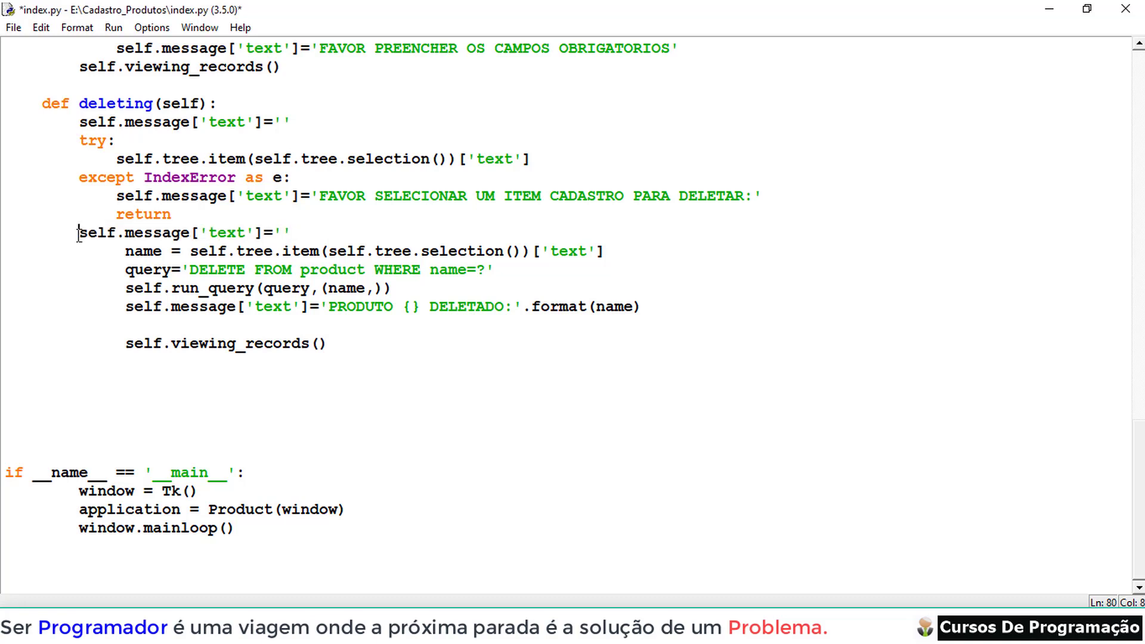
mouse_move(125, 253)
left_mouse_down()
mouse_move(80, 253)
mouse_move(93, 289)
mouse_move(79, 289)
mouse_move(78, 307)
left_mouse_up()
key("BackSpace")
key("BackSpace")
key("BackSpace")
key("BackSpace")
left_click_drag(126, 345, 79, 343)
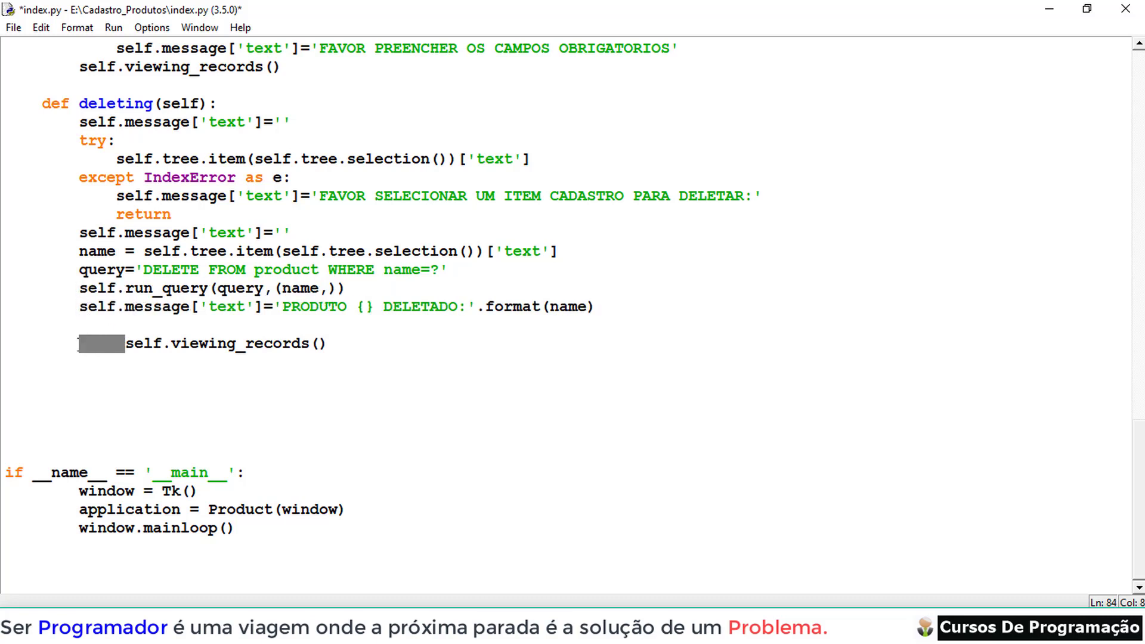
key("BackSpace")
Run the module, saving first, and position and enlarge the product registration window.
left_click(113, 28)
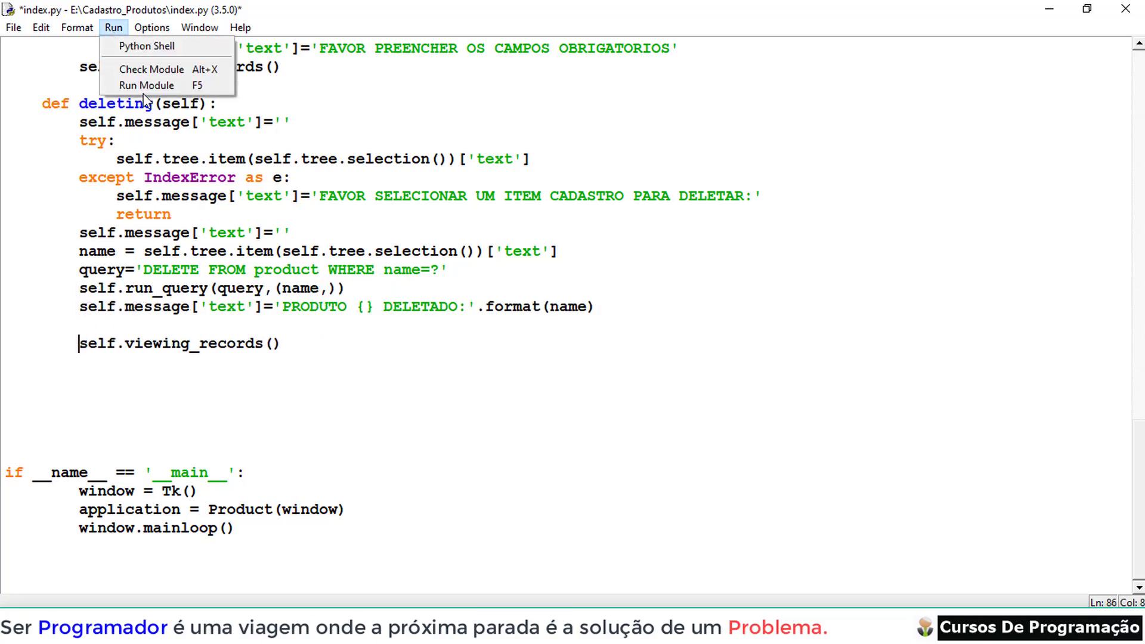
left_click(146, 85)
left_click(552, 374)
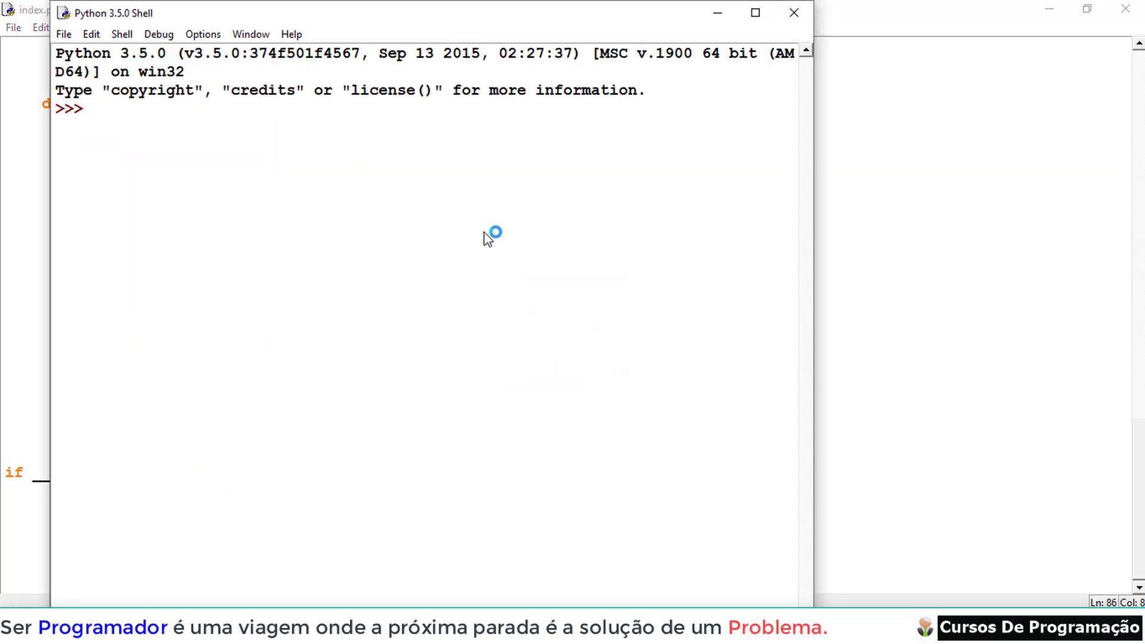
mouse_move(157, 16)
left_mouse_down()
mouse_move(276, 89)
mouse_move(437, 113)
left_mouse_up()
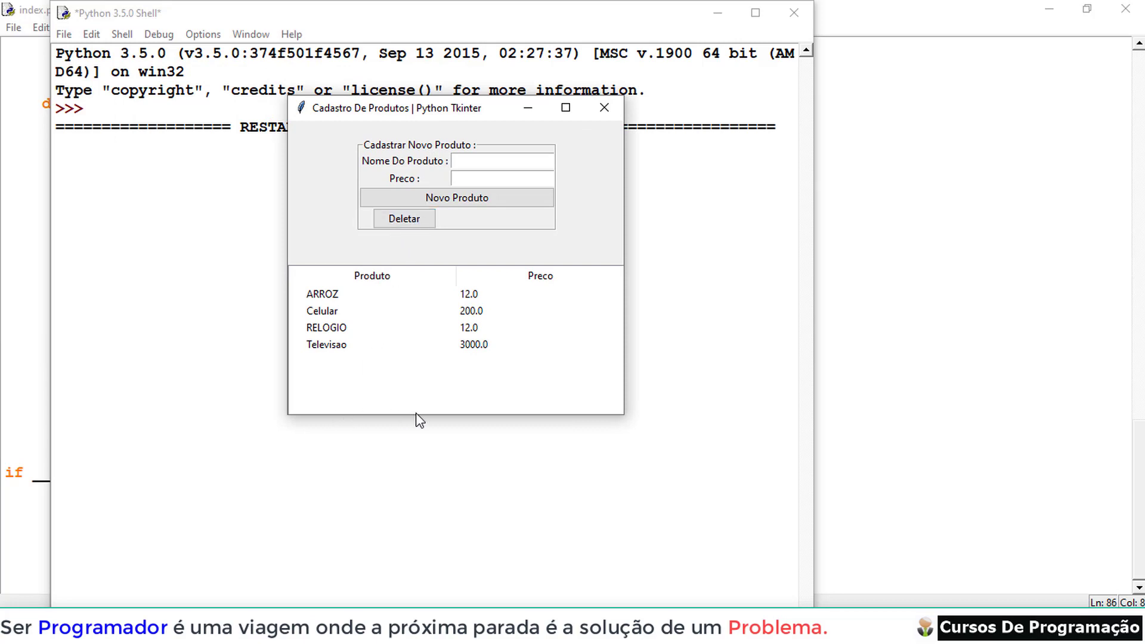
left_click_drag(418, 415, 407, 496)
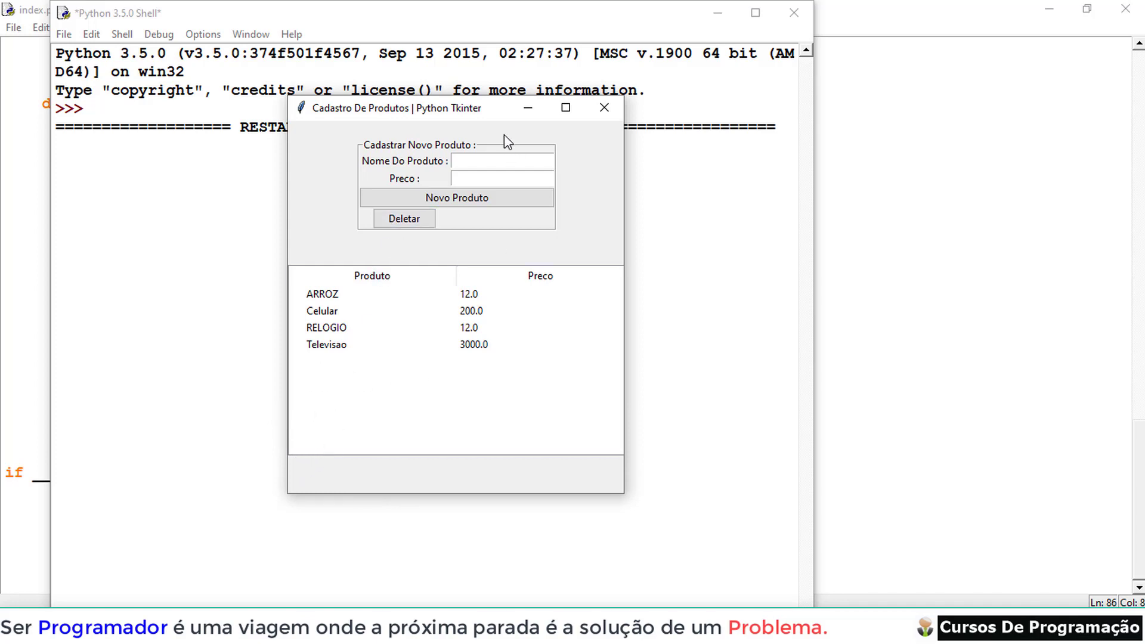
left_click_drag(496, 110, 516, 58)
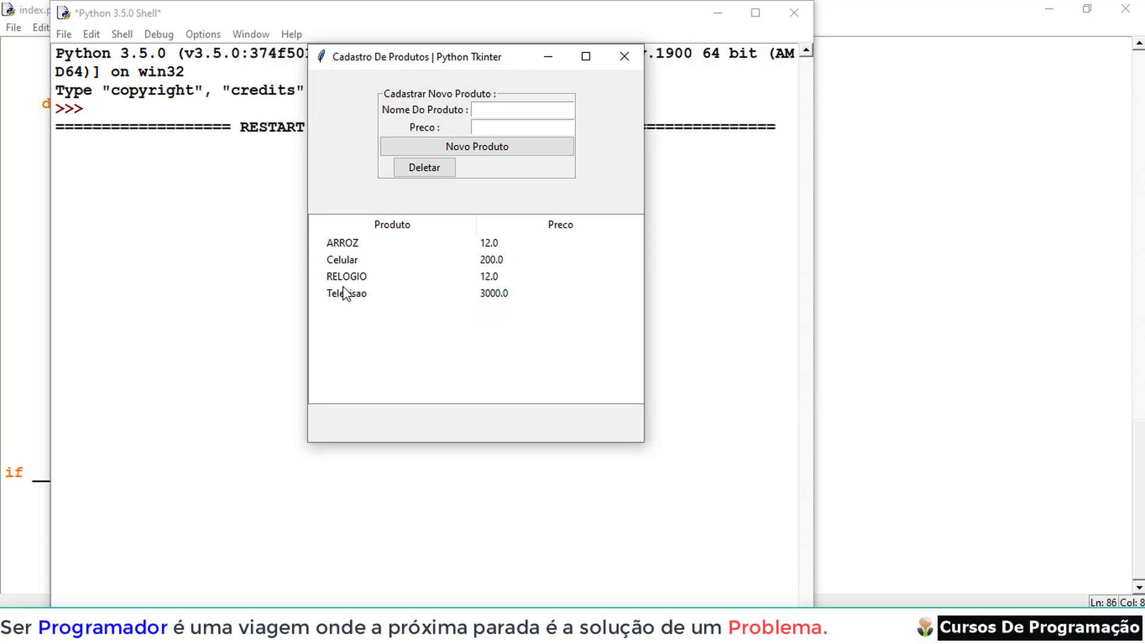
Select Televisao and delete it with Deletar, showing 'PRODUTO Televisao DELETADO:'.
left_click(344, 298)
left_click(425, 169)
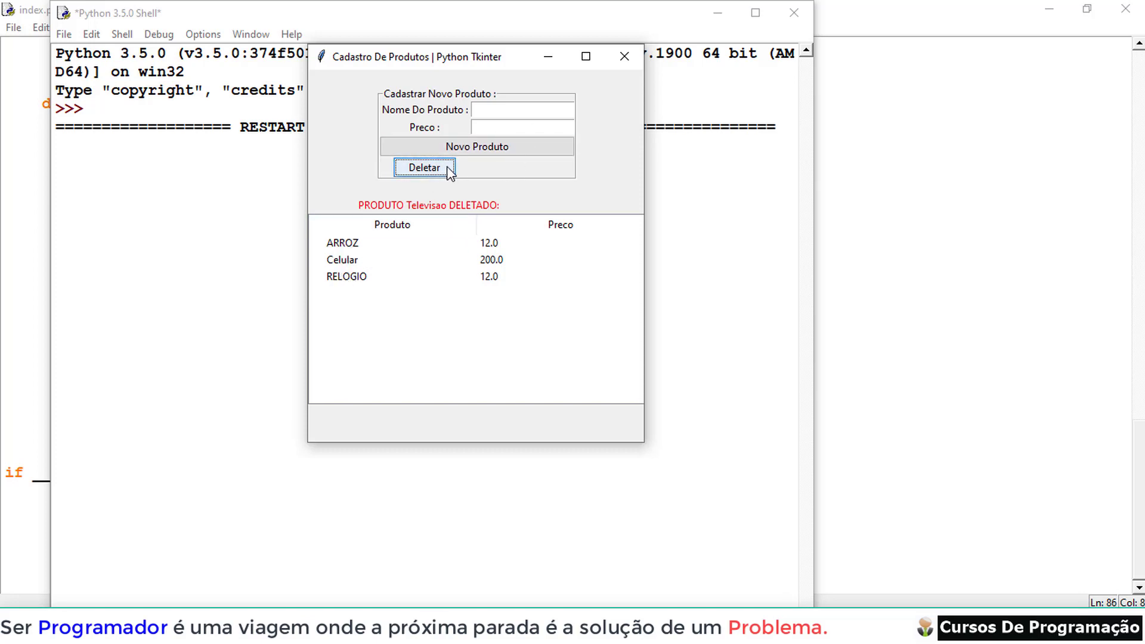
left_click_drag(448, 58, 467, 103)
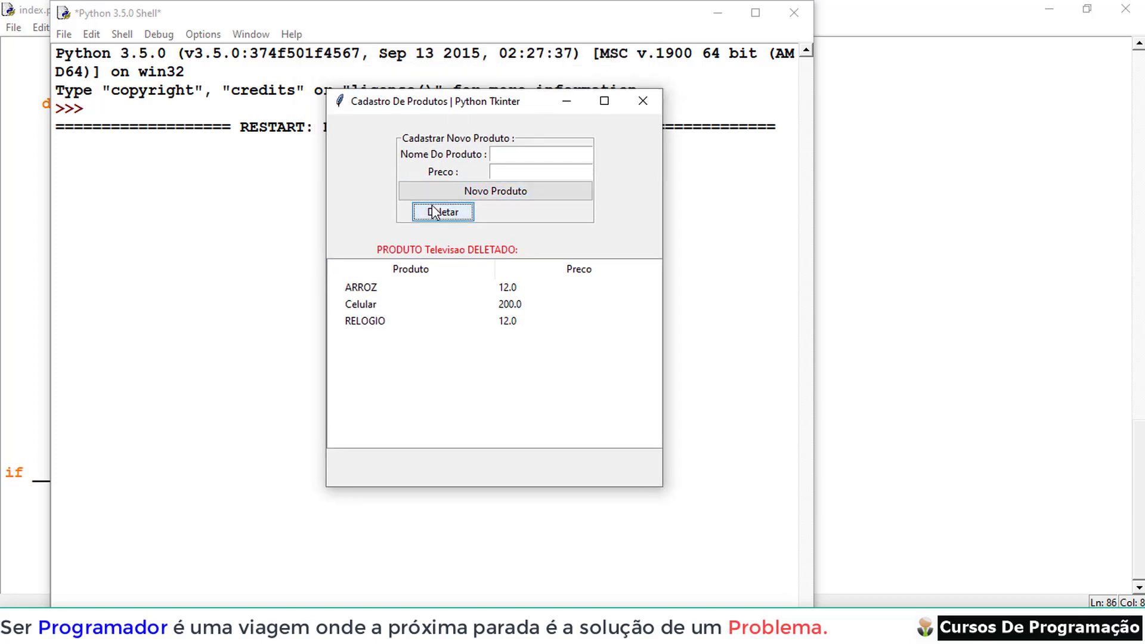